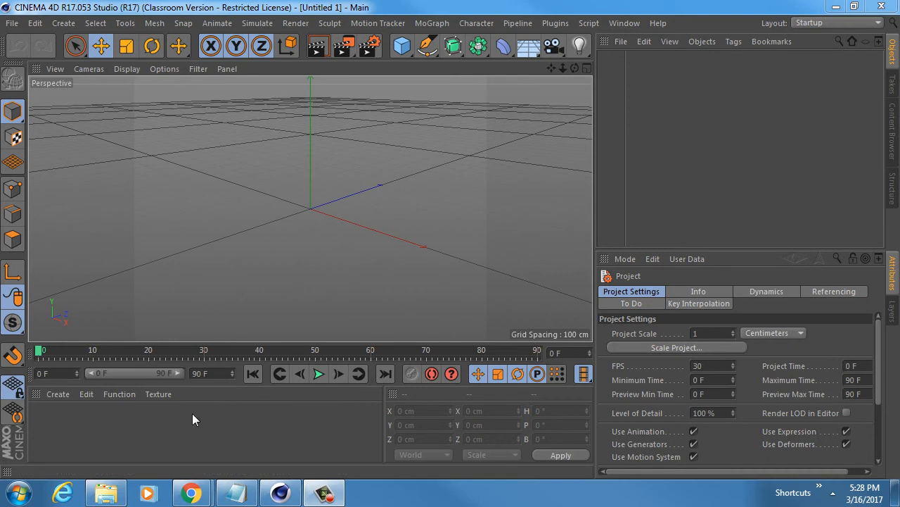
# Bring up the file window showing the drone reference images in Assignment_4's ref folder.
pyautogui.click(105, 493)
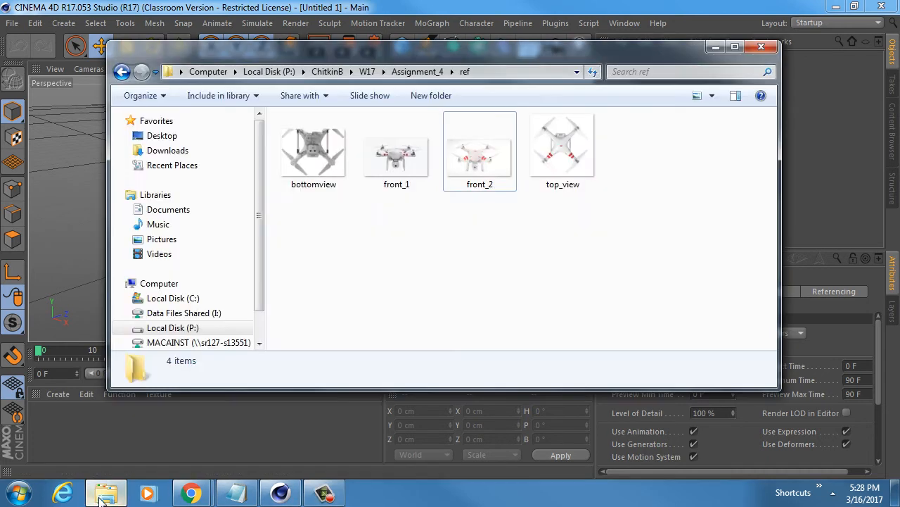
pyautogui.moveTo(404, 55); pyautogui.dragTo(431, 83)
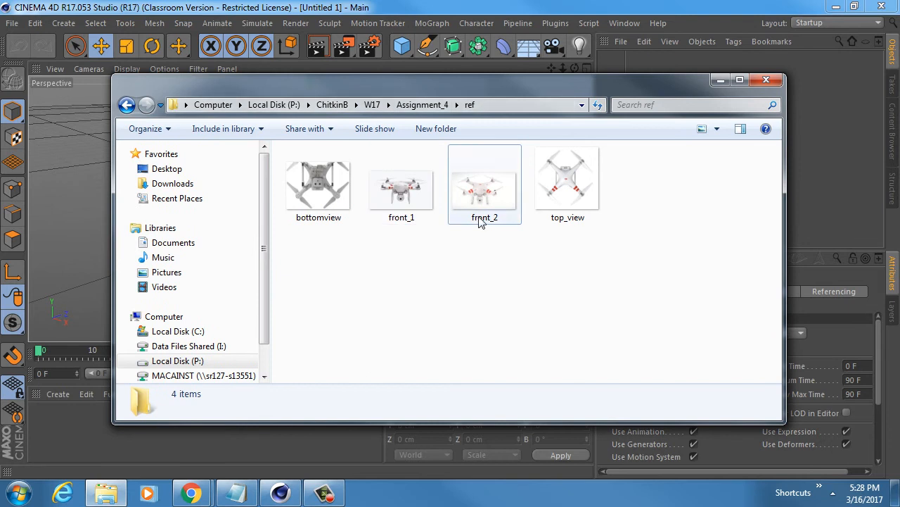
pyautogui.click(566, 180)
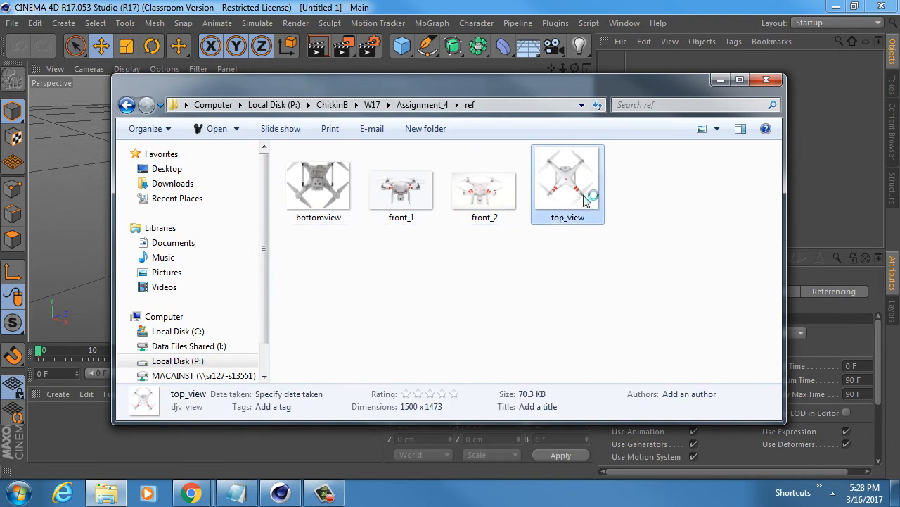
pyautogui.doubleClick(535, 179)
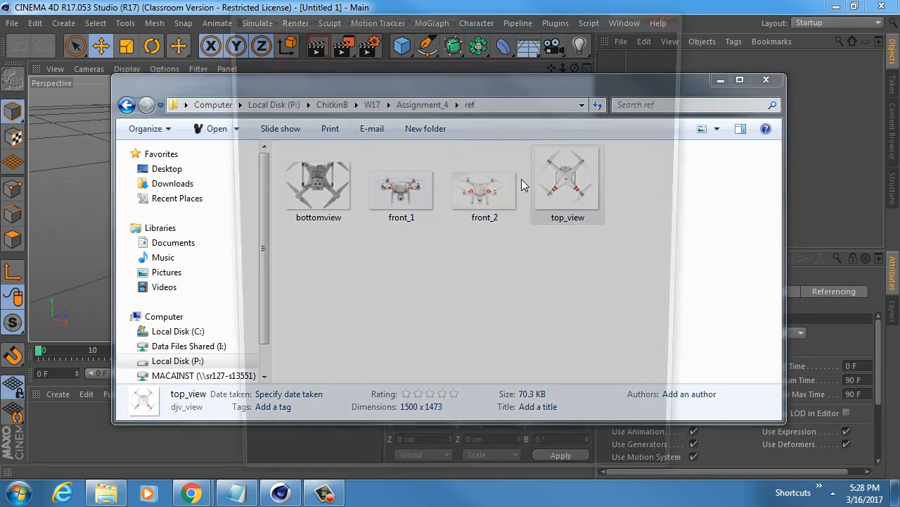
pyautogui.click(673, 16)
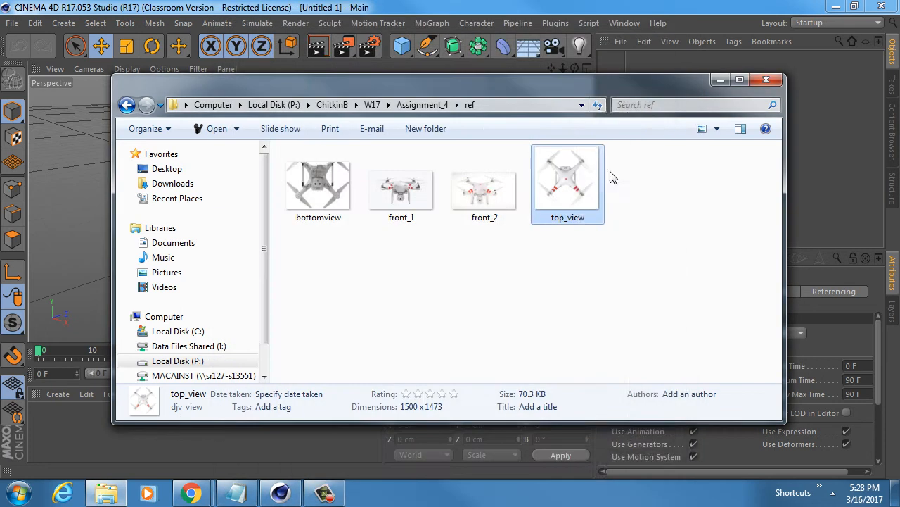
# Open top_view in Windows Photo Viewer, examine the enlarged drone from above, and return to Cinema 4D.
pyautogui.rightClick(577, 179)
pyautogui.moveTo(654, 324)
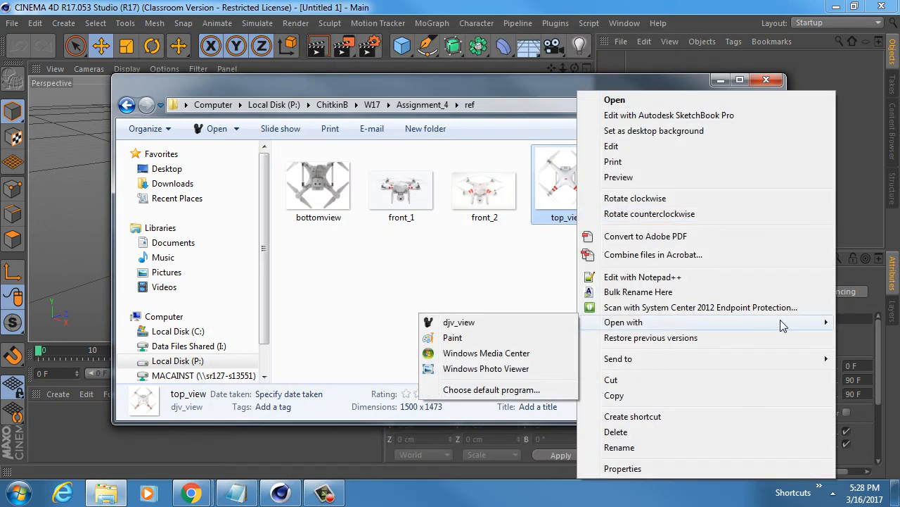
pyautogui.click(499, 371)
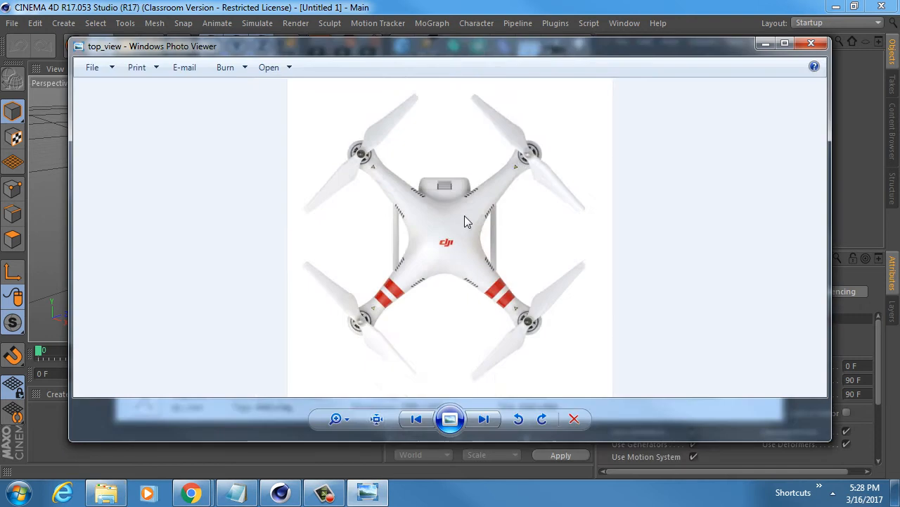
pyautogui.scroll(1, 430, 244)
pyautogui.scroll(1, 448, 259)
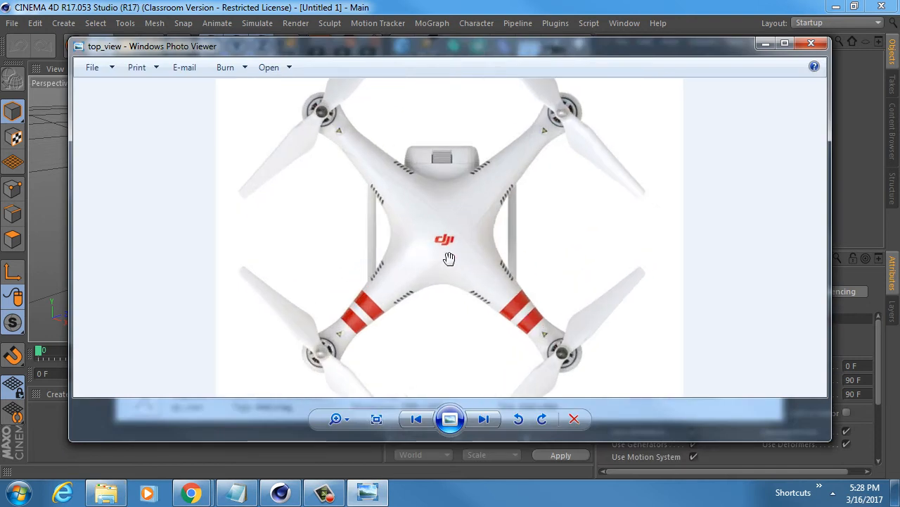
pyautogui.click(785, 43)
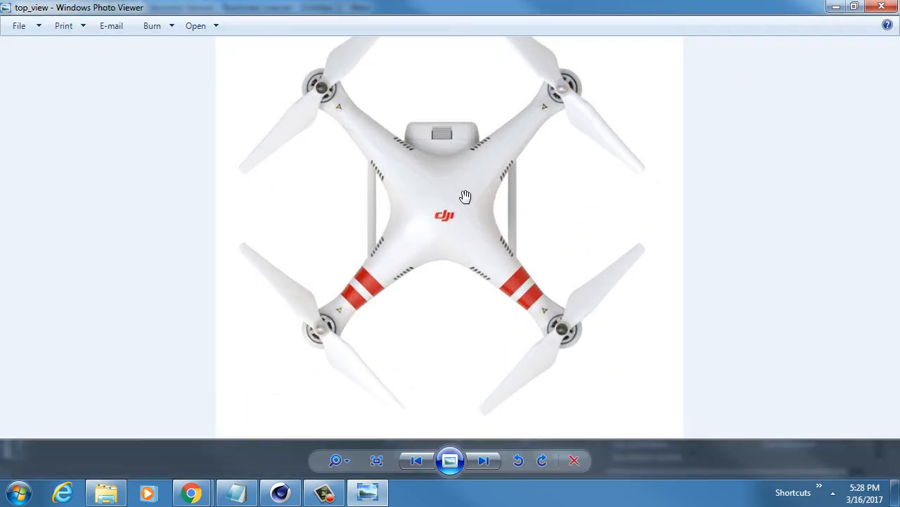
pyautogui.moveTo(470, 152); pyautogui.dragTo(464, 199)
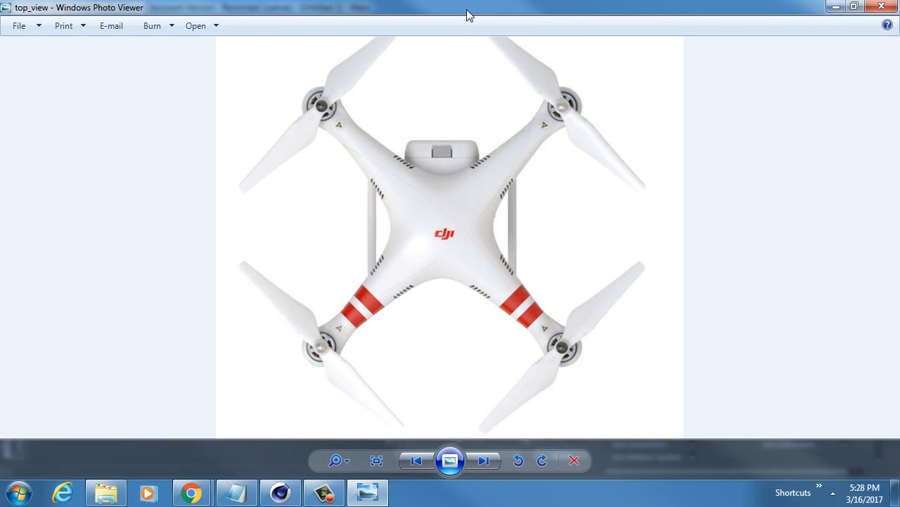
pyautogui.moveTo(468, 14); pyautogui.dragTo(491, 87)
pyautogui.click(422, 7)
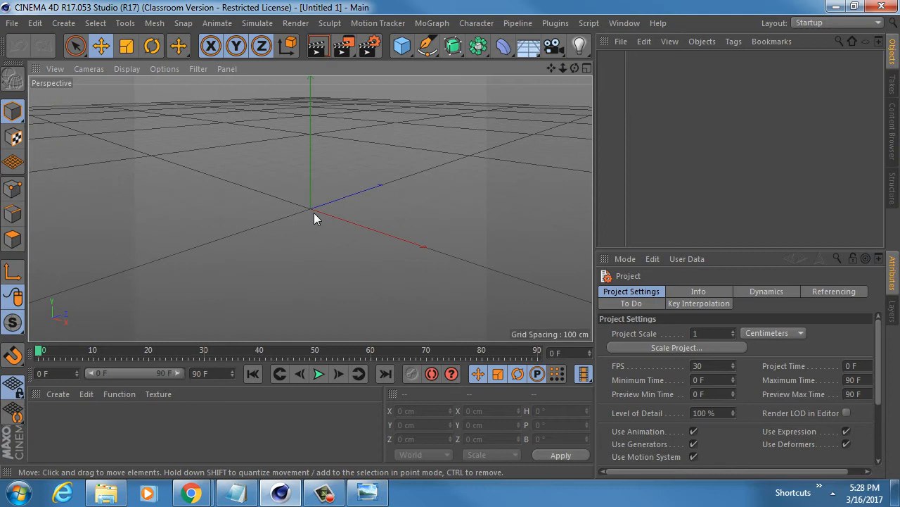
# Maximize the Top view and show the background image settings of its viewport configuration.
pyautogui.middleClick(313, 213)
pyautogui.middleClick(365, 162)
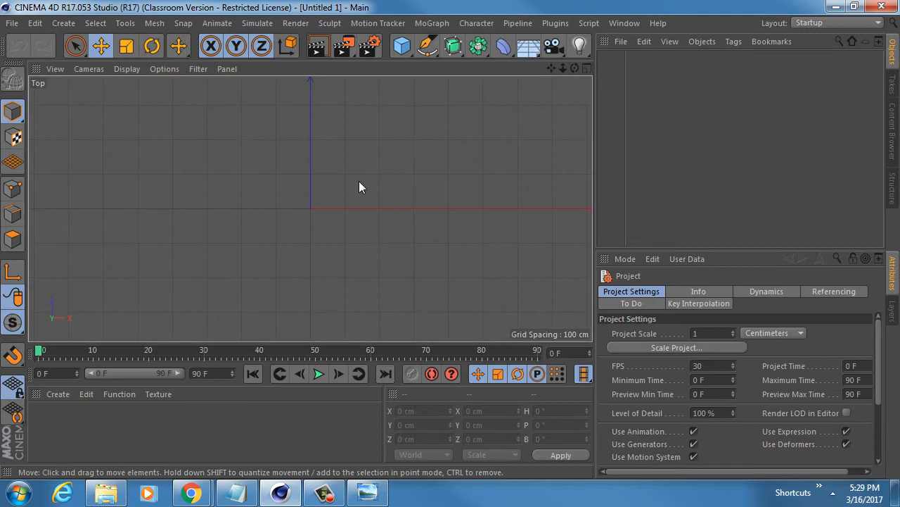
pyautogui.hotkey('shift', 'v')
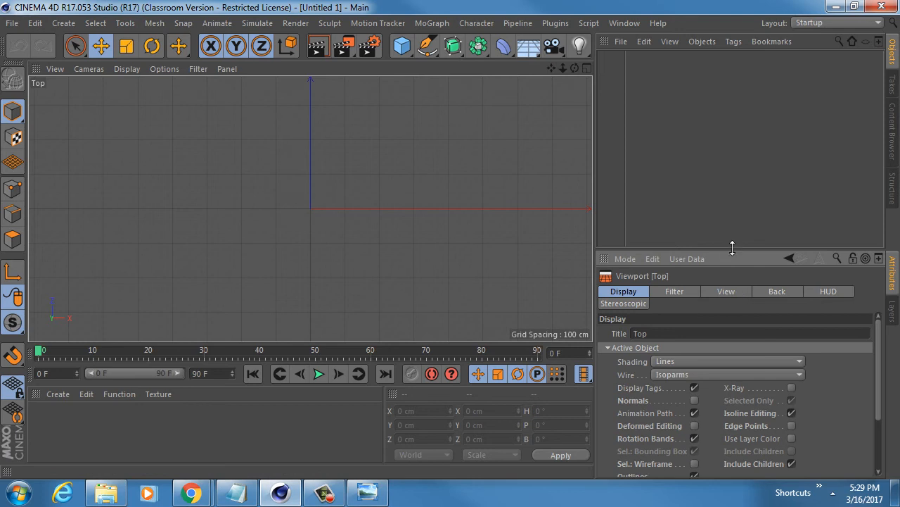
pyautogui.moveTo(732, 247); pyautogui.dragTo(731, 128)
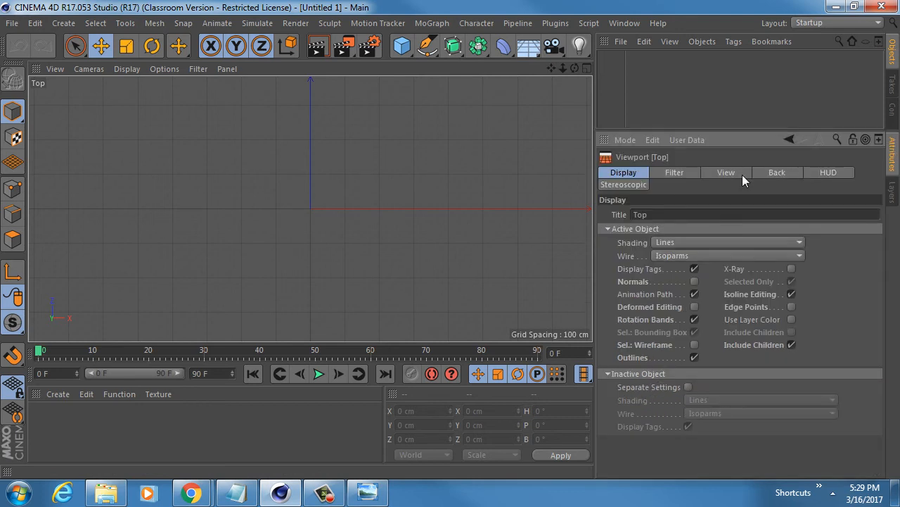
pyautogui.click(777, 174)
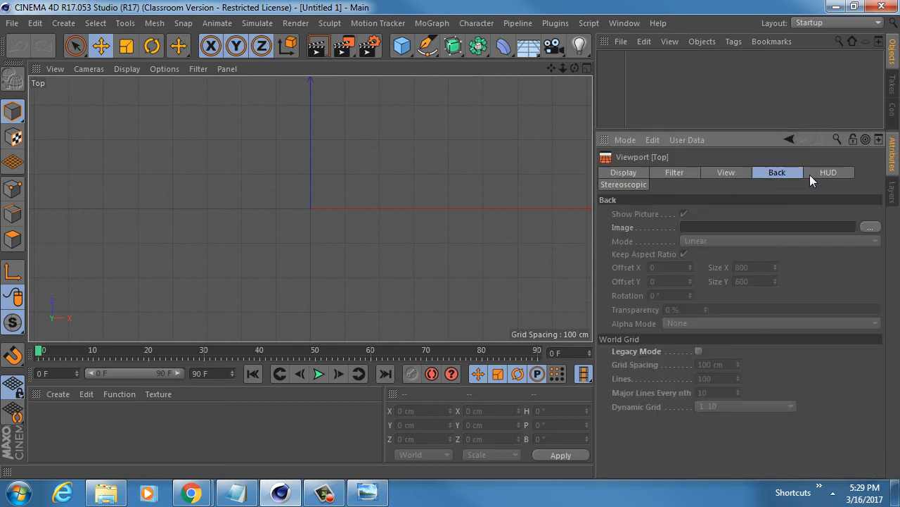
# Load top_view from the W17\Assignment_4\ref folder as the Top view's background image and hide the grid there.
pyautogui.click(871, 228)
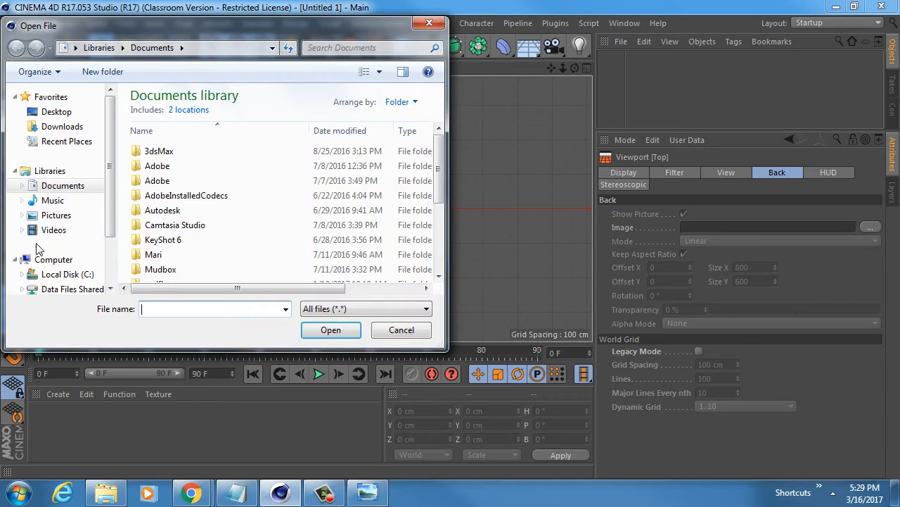
pyautogui.scroll(-2, 102, 243)
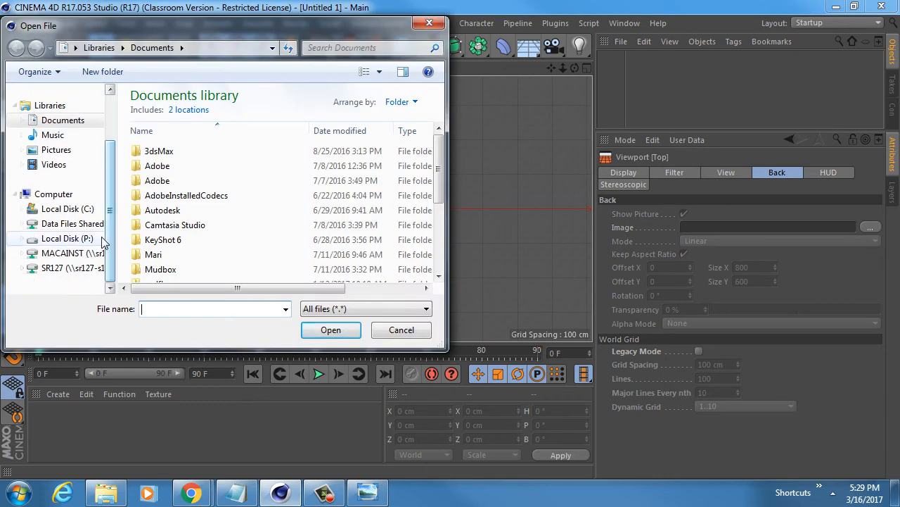
pyautogui.click(98, 240)
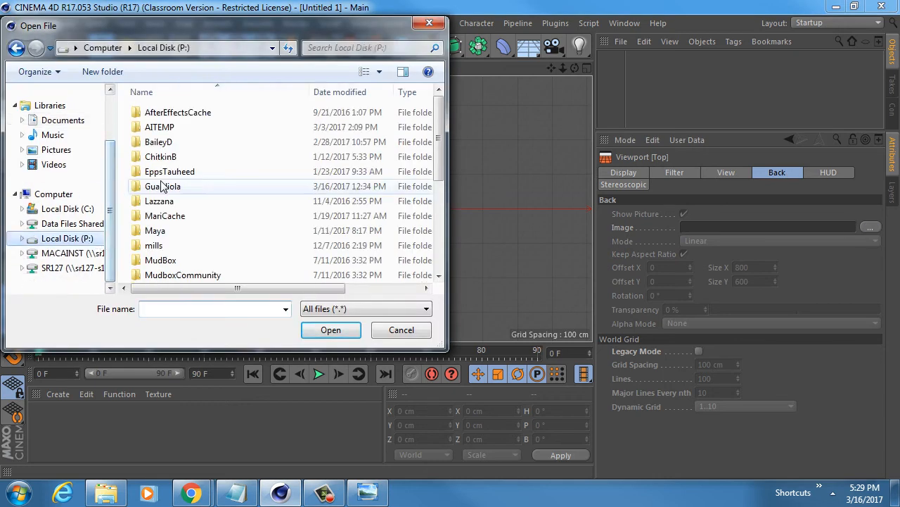
pyautogui.doubleClick(194, 156)
pyautogui.doubleClick(185, 131)
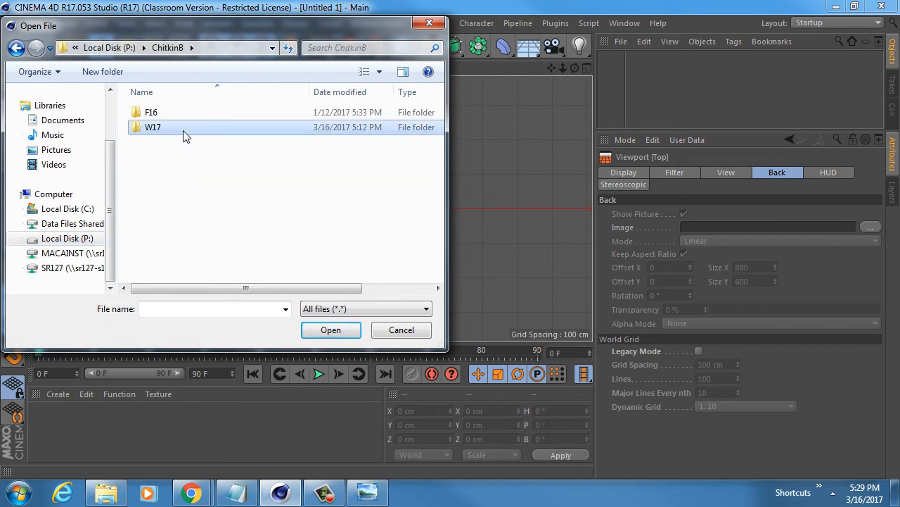
pyautogui.doubleClick(187, 159)
pyautogui.doubleClick(188, 115)
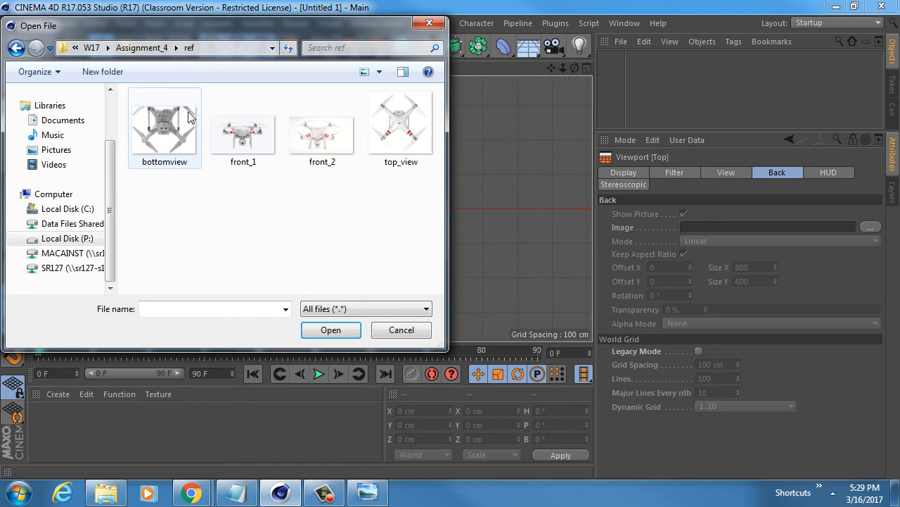
pyautogui.click(401, 126)
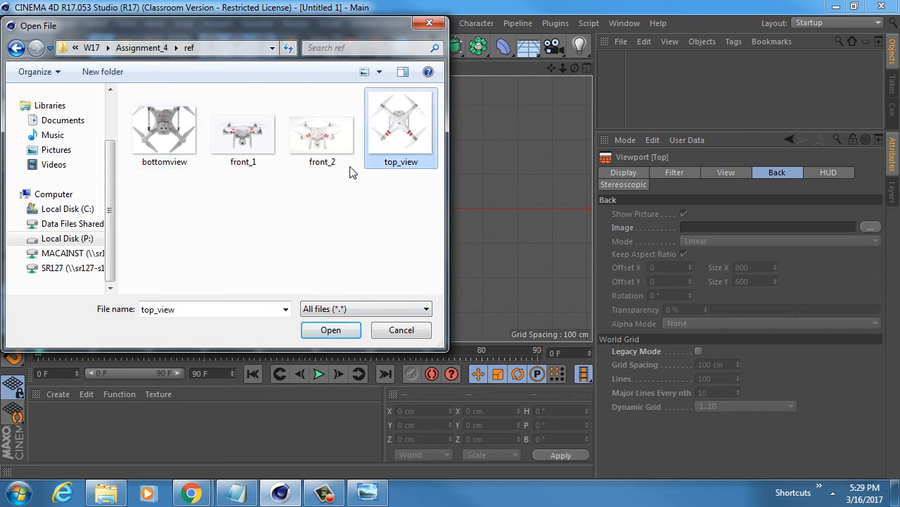
pyautogui.click(334, 334)
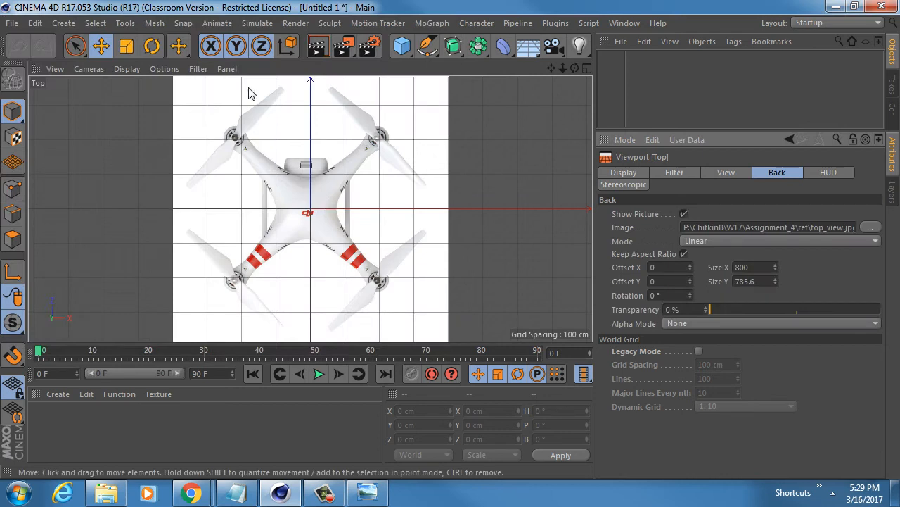
pyautogui.click(207, 68)
pyautogui.click(211, 203)
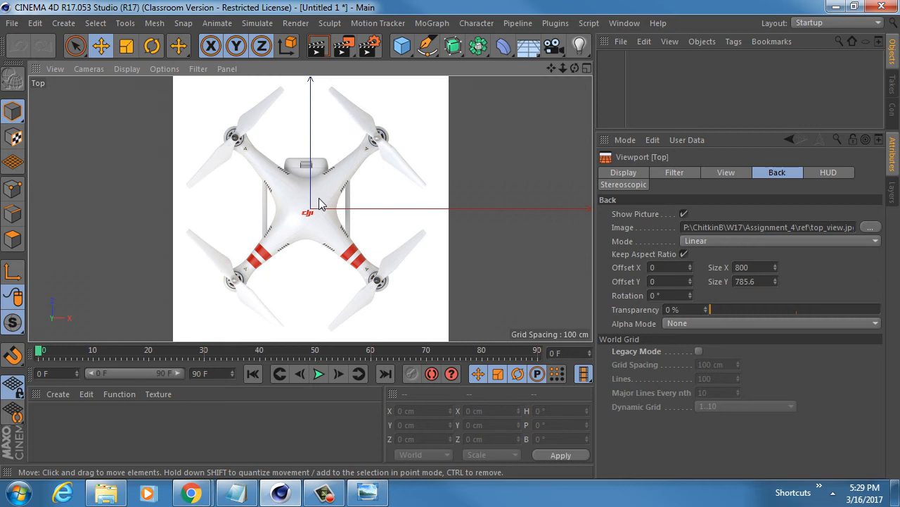
# Switch back to the file window with the drone reference images.
pyautogui.click(112, 491)
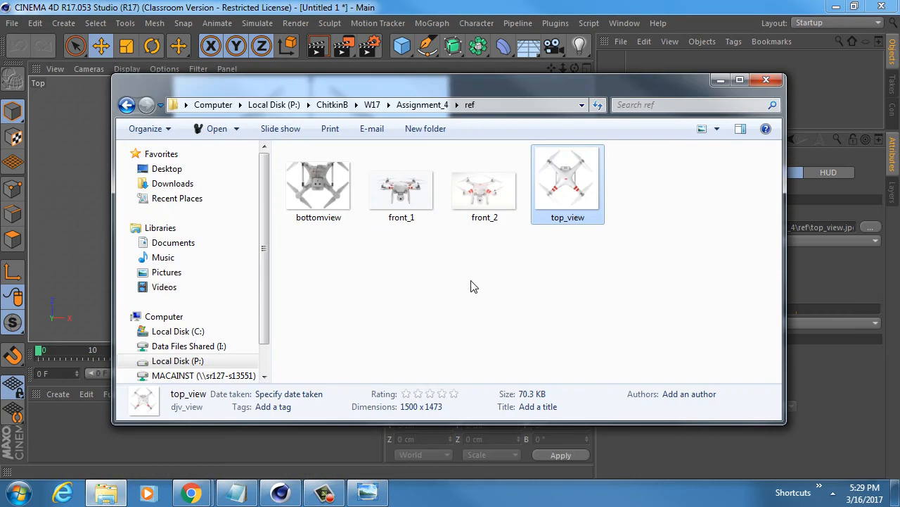
pyautogui.click(413, 181)
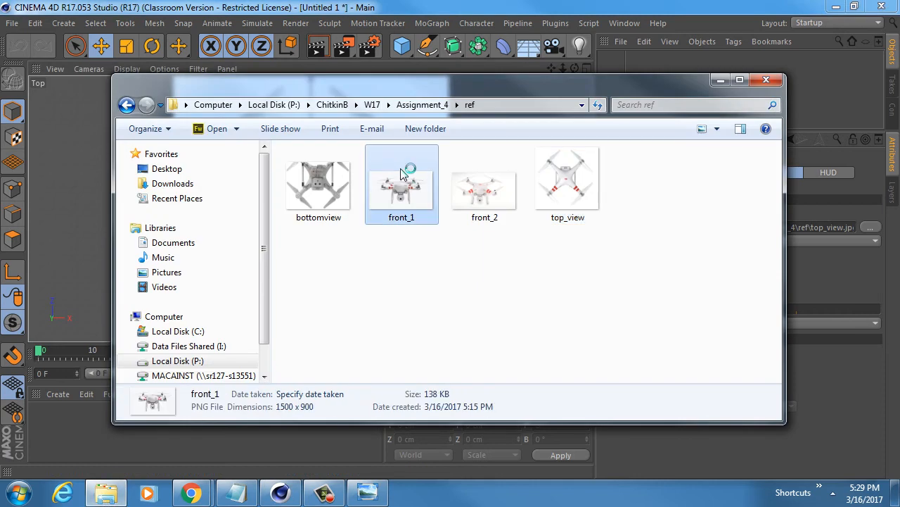
pyautogui.doubleClick(405, 202)
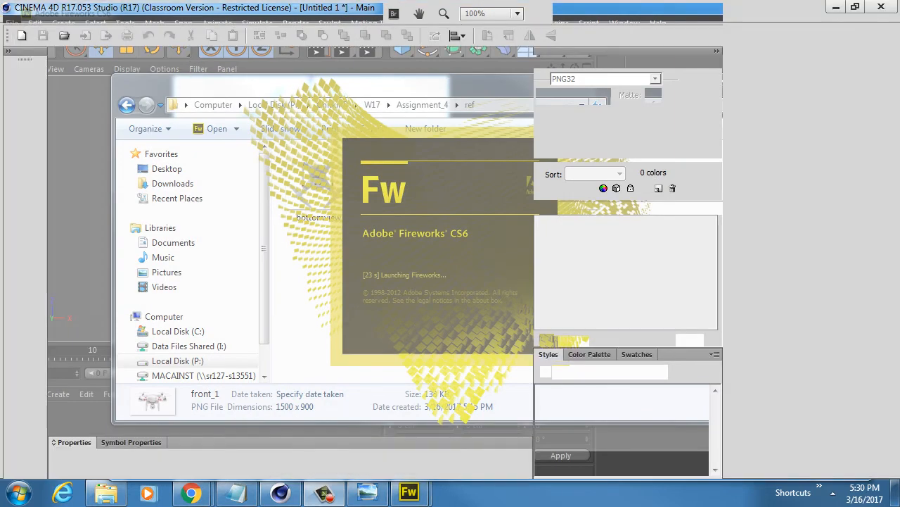
pyautogui.moveTo(784, 16)
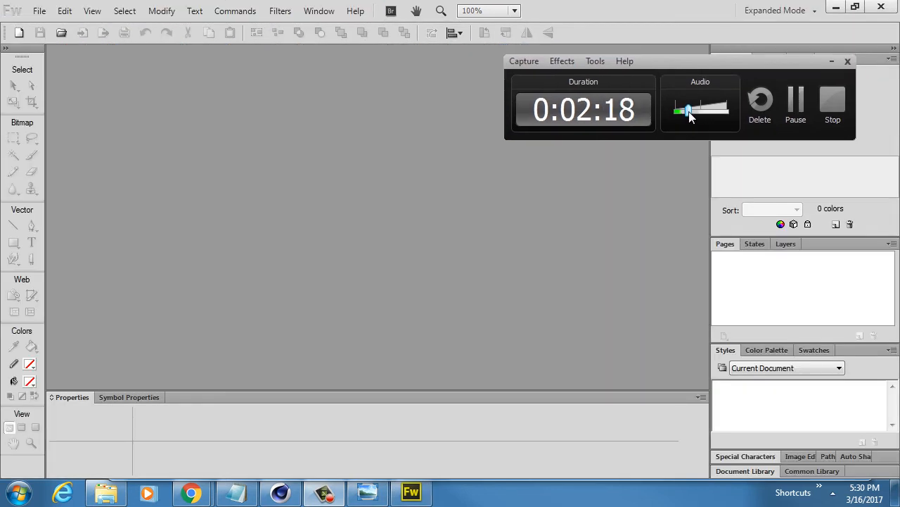
pyautogui.moveTo(689, 116)
pyautogui.mouseDown()
pyautogui.moveTo(707, 116)
pyautogui.moveTo(687, 114)
pyautogui.mouseUp()
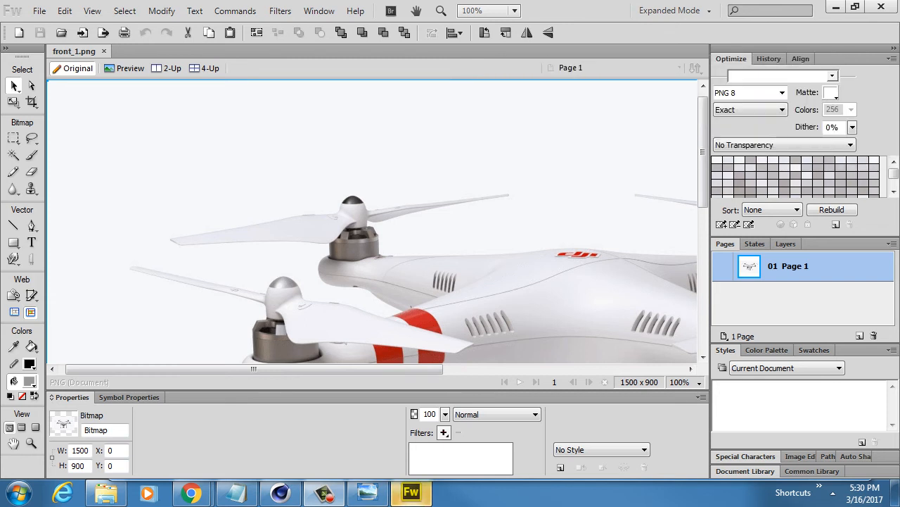
pyautogui.click(876, 7)
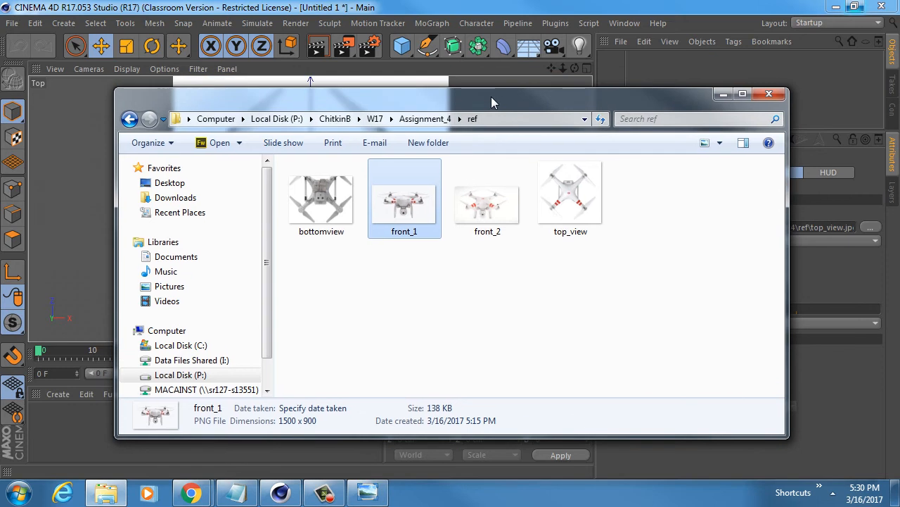
# Open front_1 in Windows Photo Viewer and compare the drone's shape with the front_2 and top_view images.
pyautogui.rightClick(413, 196)
pyautogui.moveTo(619, 322)
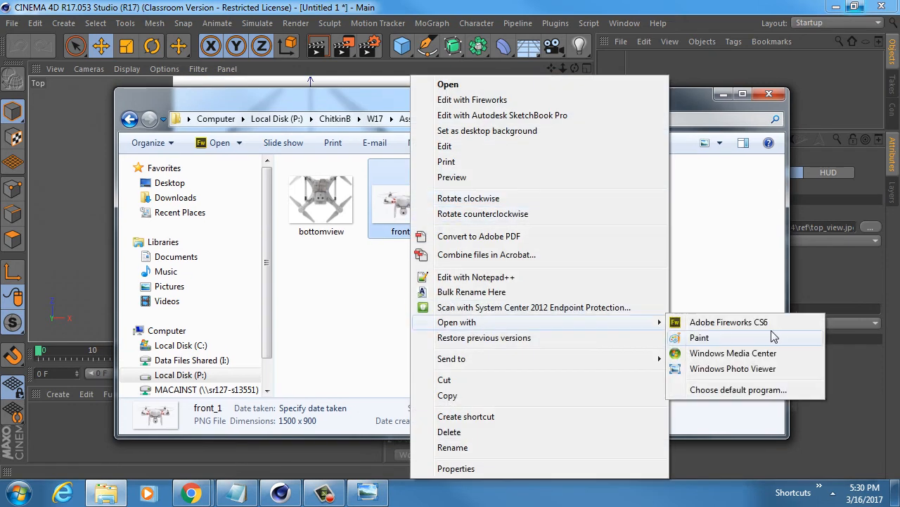
pyautogui.click(746, 371)
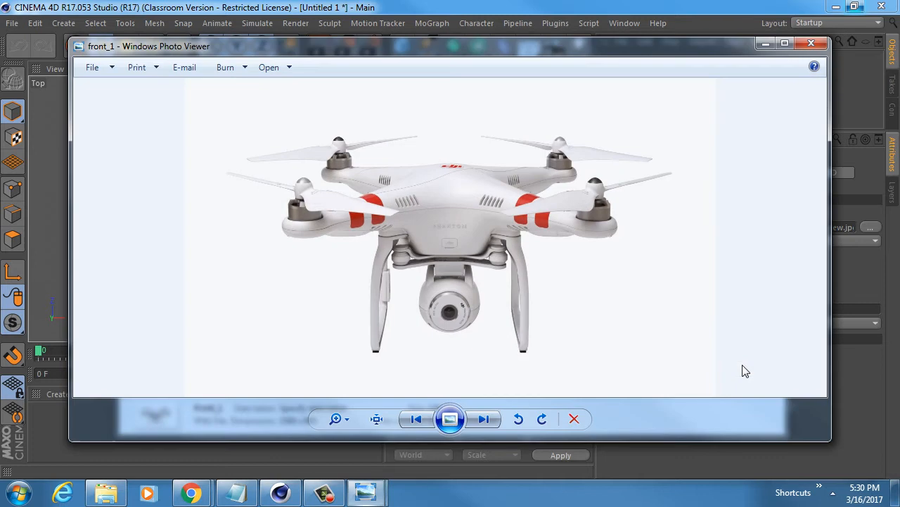
pyautogui.click(484, 419)
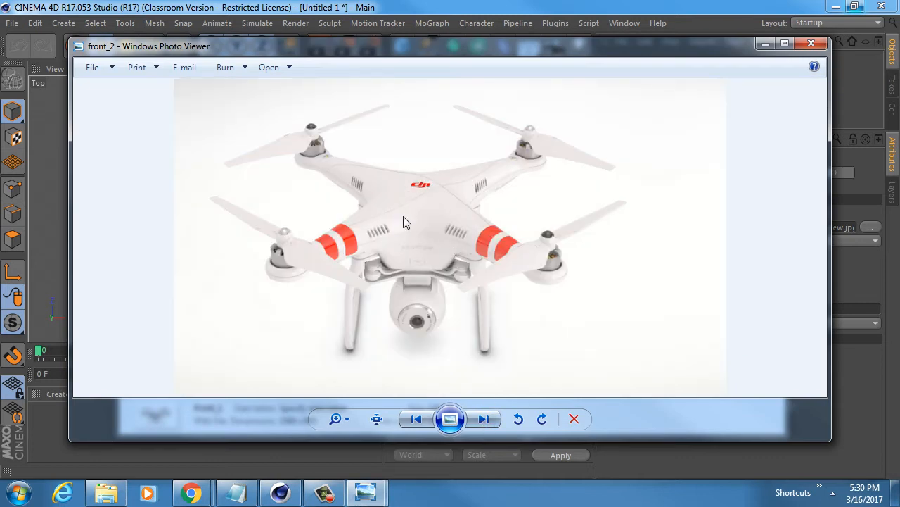
pyautogui.click(416, 421)
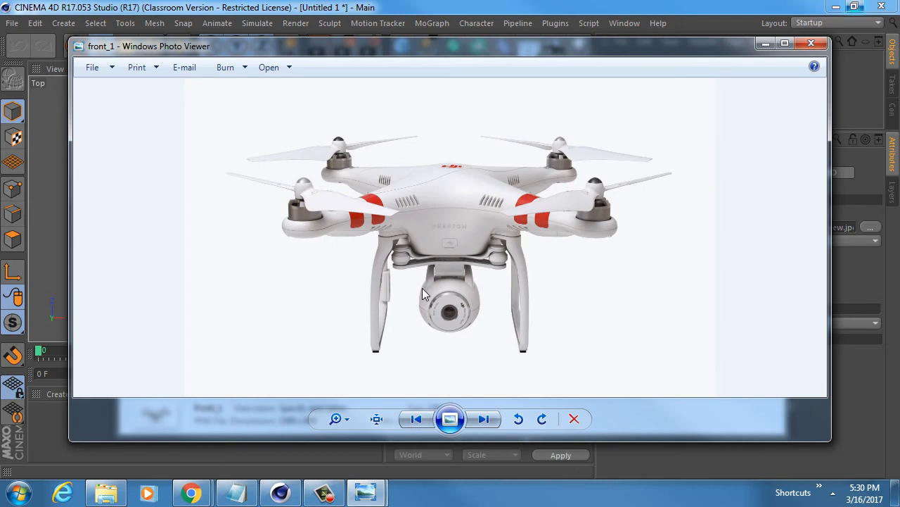
pyautogui.click(488, 422)
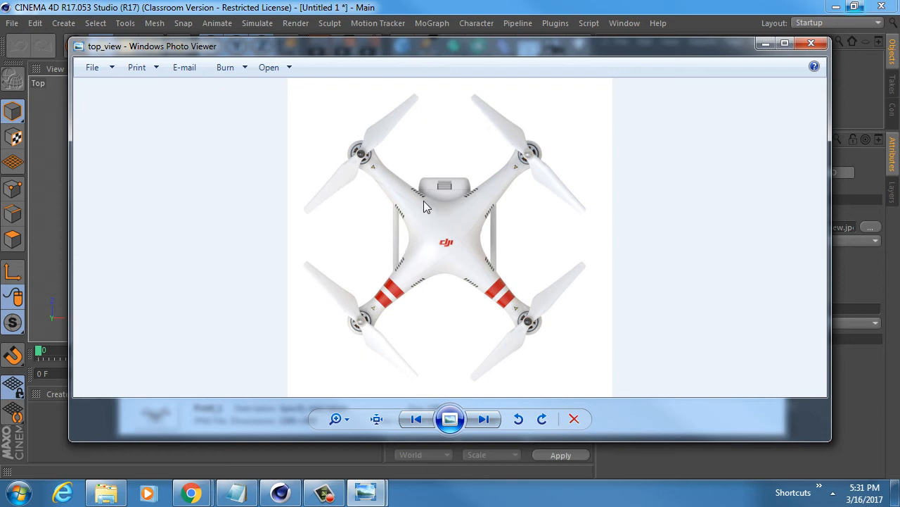
pyautogui.moveTo(434, 47); pyautogui.dragTo(431, 82)
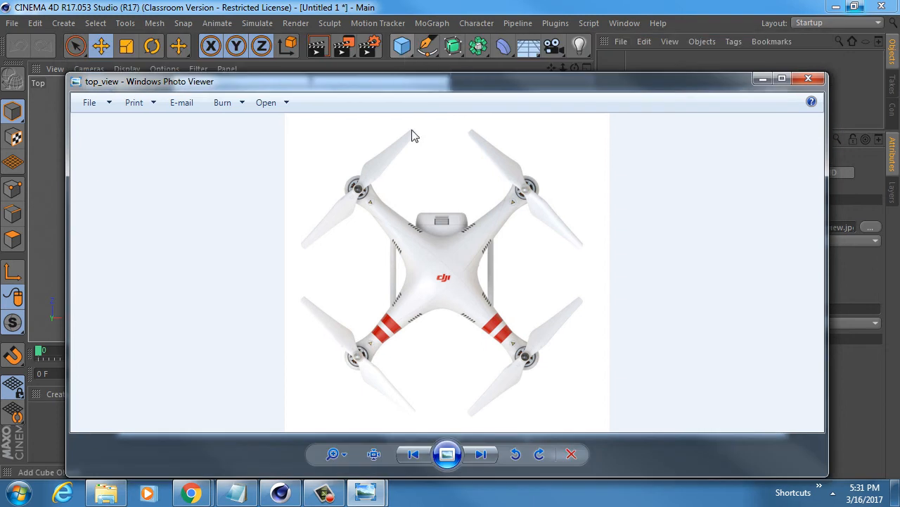
# Move the image viewer window higher on the screen and go back to the front_1 image.
pyautogui.moveTo(448, 87); pyautogui.dragTo(446, 57)
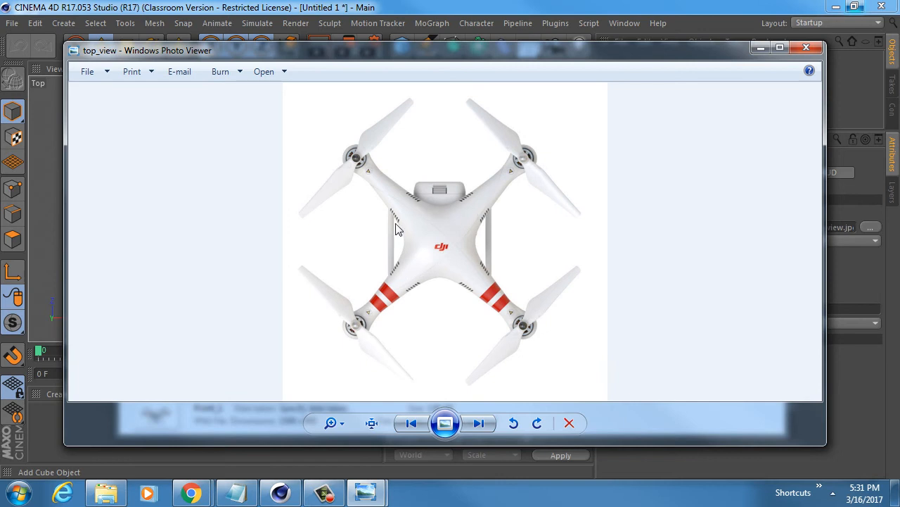
pyautogui.click(413, 425)
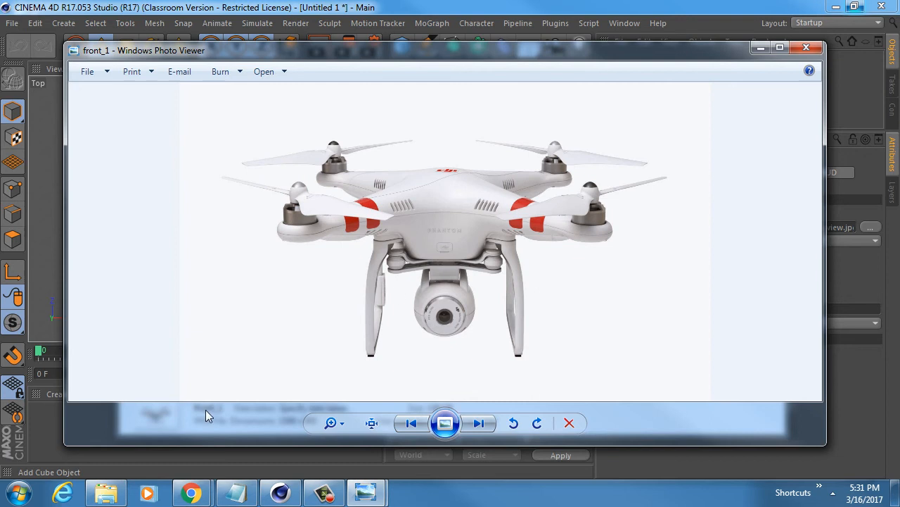
# Open the md41000 drone image from the F16\Assignment_4\ref images folder.
pyautogui.click(102, 496)
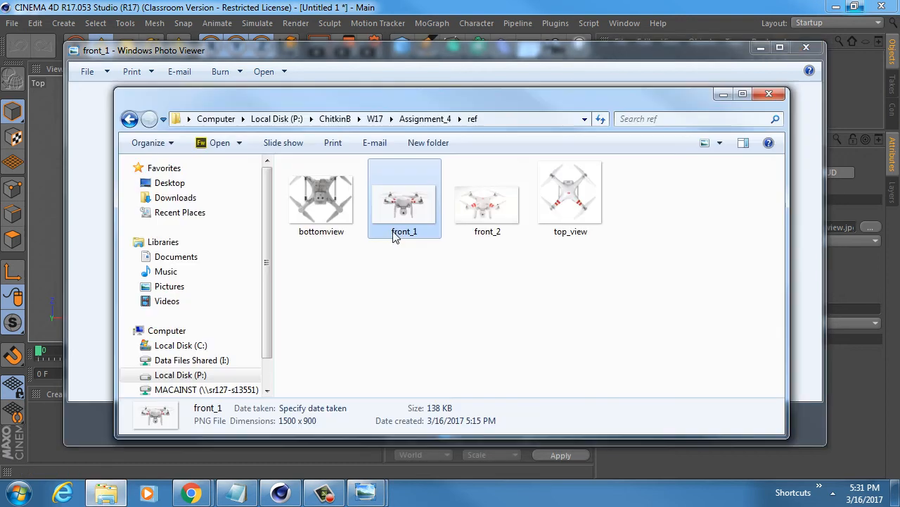
pyautogui.click(336, 118)
pyautogui.doubleClick(332, 187)
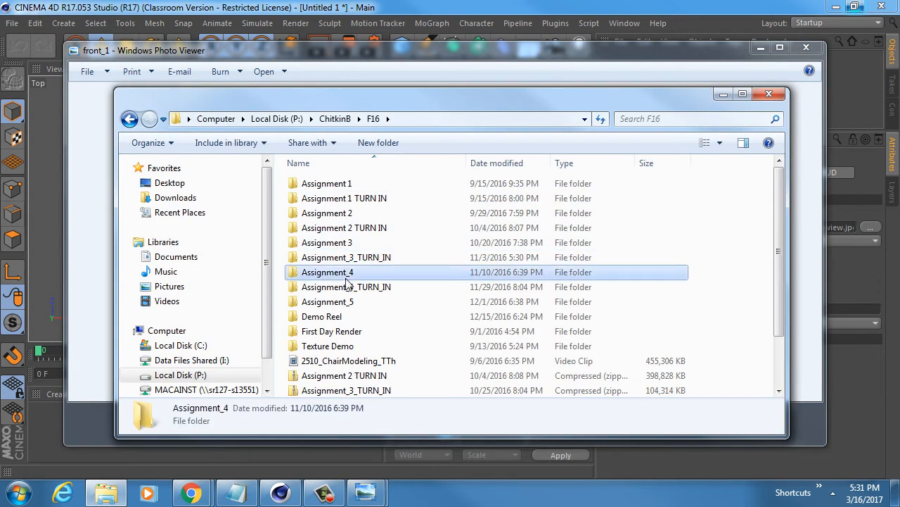
pyautogui.doubleClick(348, 272)
pyautogui.doubleClick(351, 187)
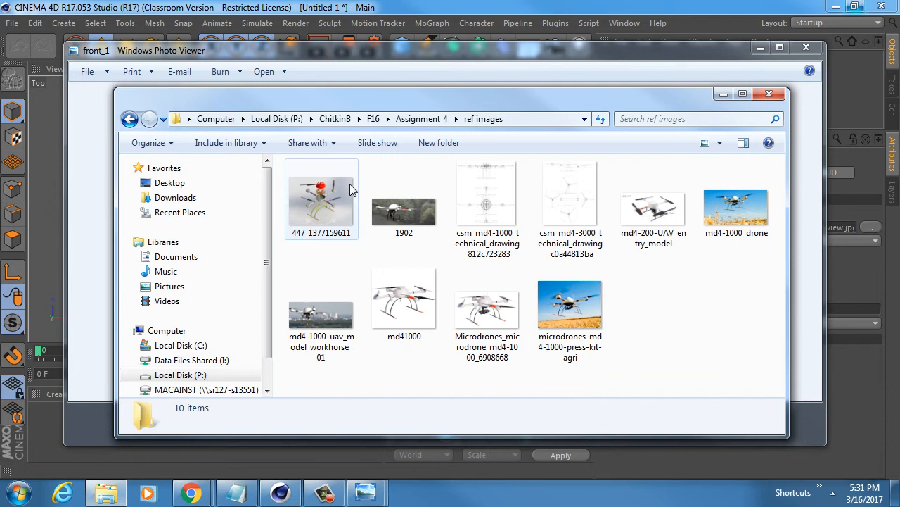
pyautogui.doubleClick(407, 292)
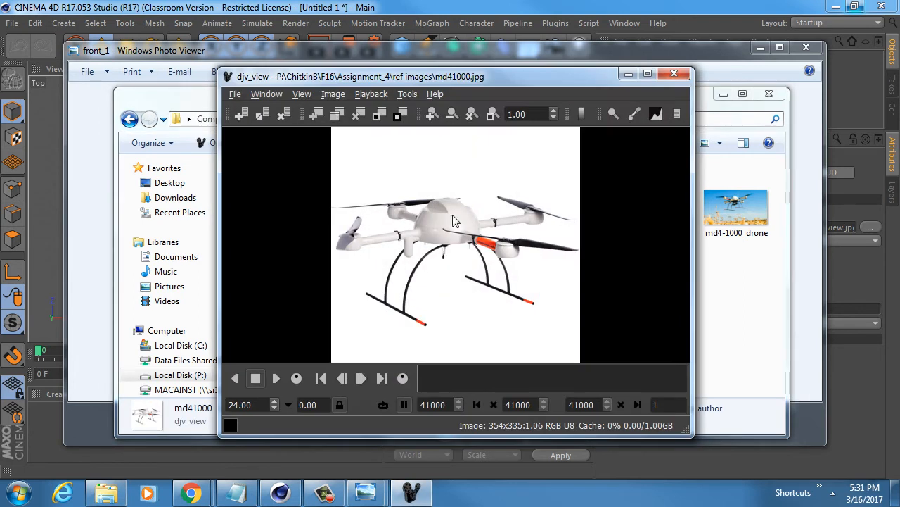
# Examine the shape of the md41000 drone's body, arms and legs up close and minimize the image window.
pyautogui.scroll(6, 458, 215)
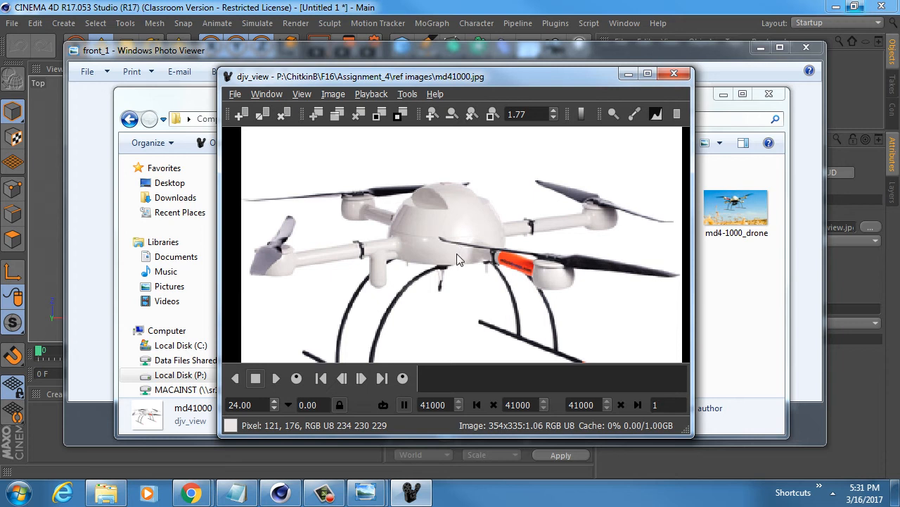
pyautogui.scroll(-3, 458, 249)
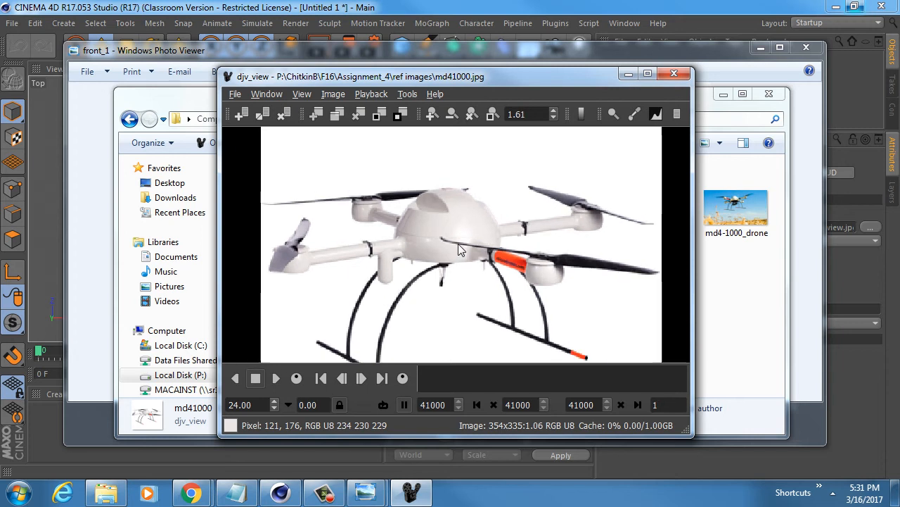
pyautogui.scroll(-3, 458, 249)
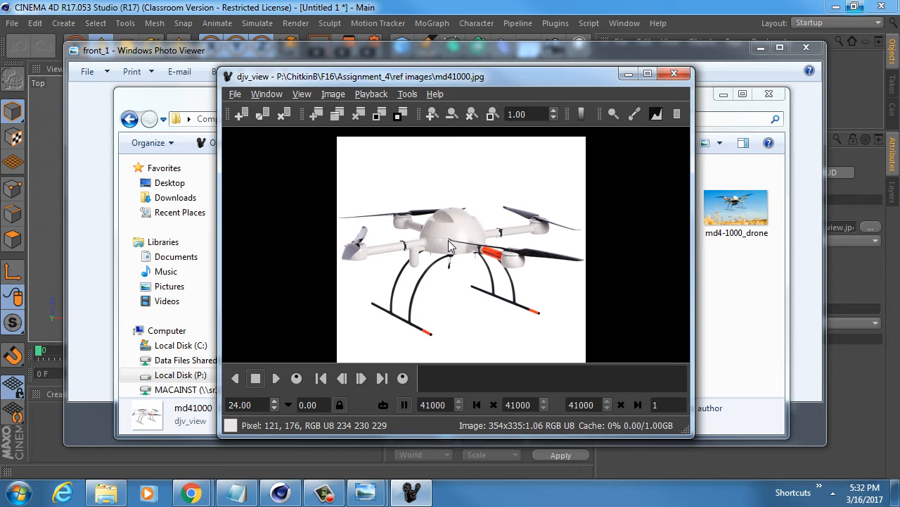
pyautogui.click(628, 74)
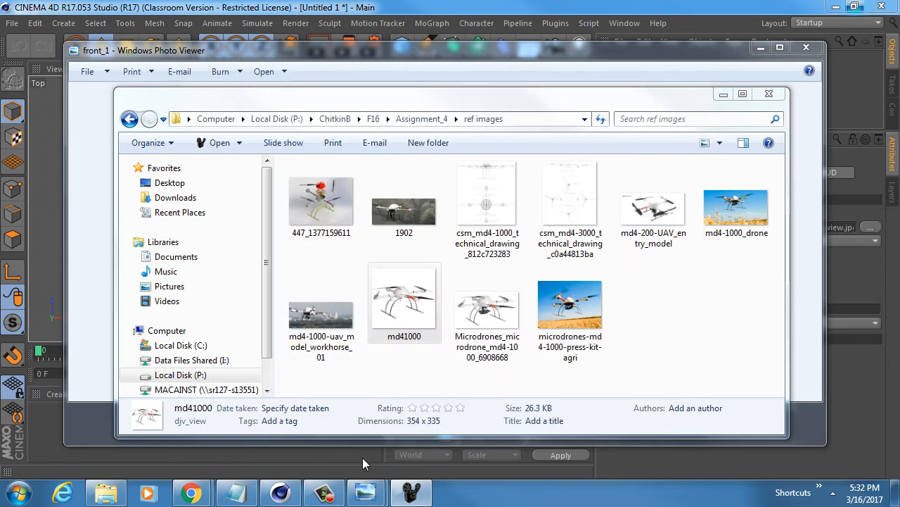
# Switch to Cinema 4D and add a Cube primitive over the drone's body in the Top view.
pyautogui.click(280, 492)
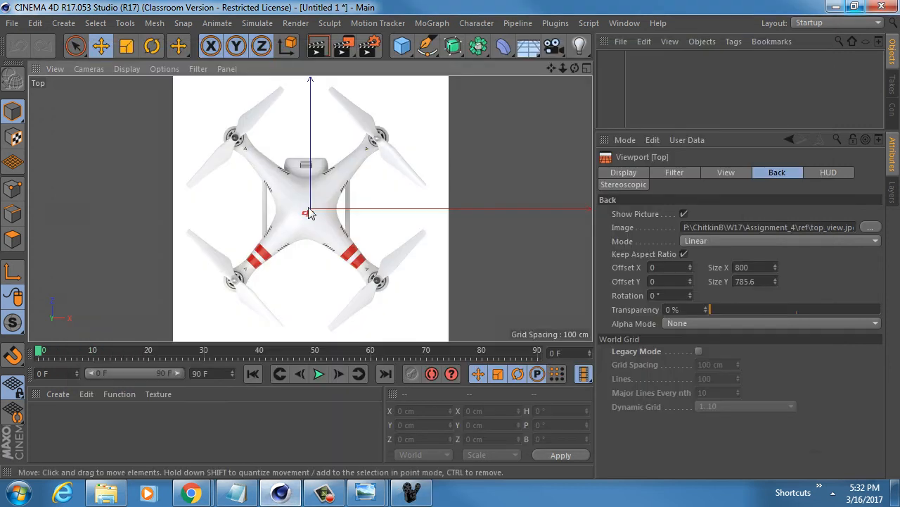
pyautogui.click(400, 51)
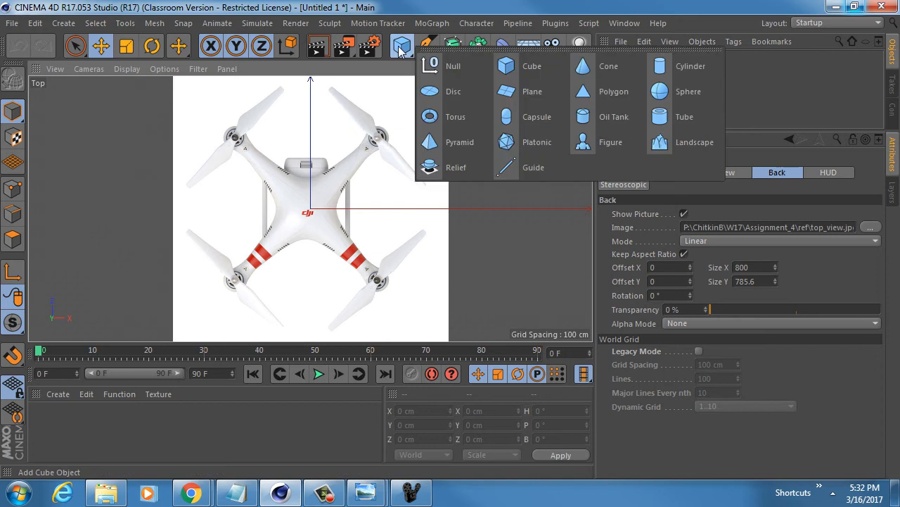
pyautogui.click(468, 85)
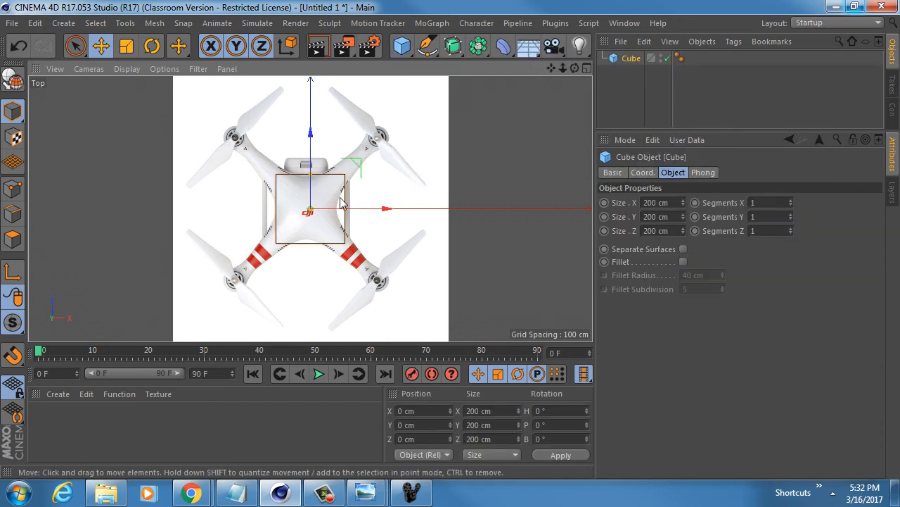
pyautogui.scroll(3, 298, 204)
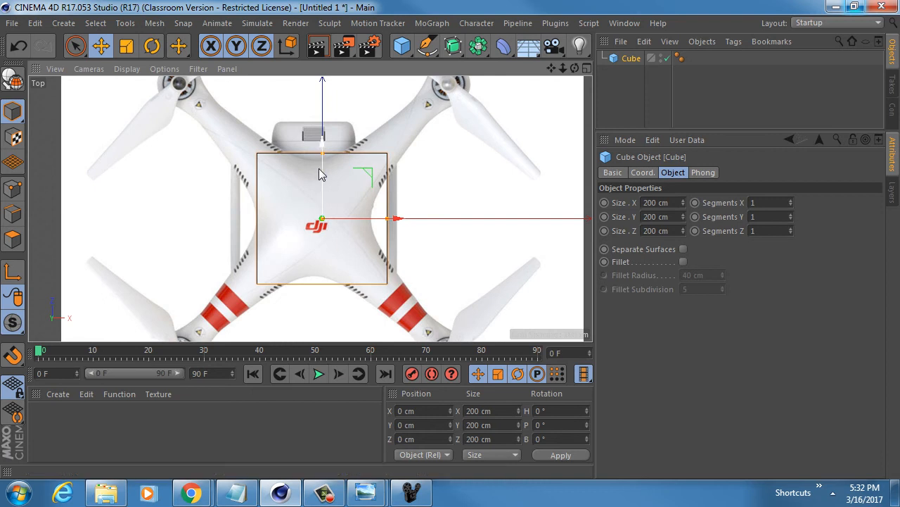
pyautogui.scroll(3, 319, 168)
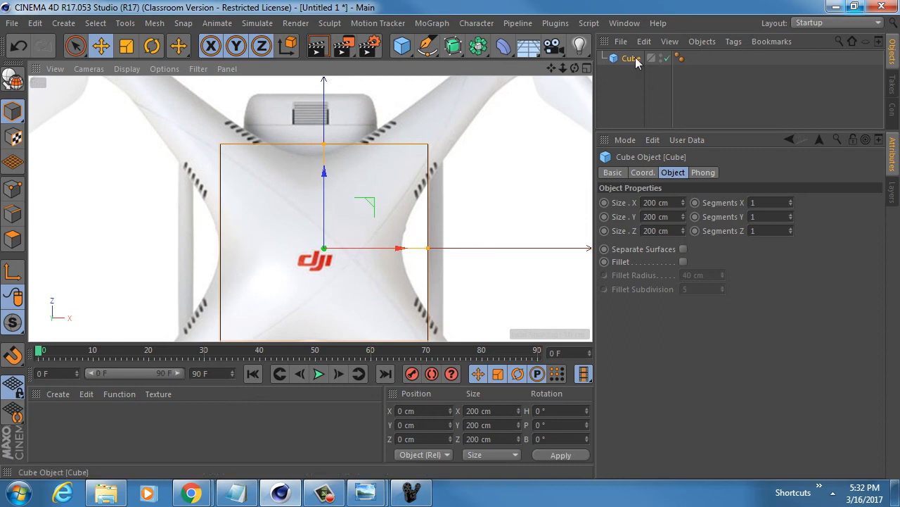
# Set the Top view background image's Offset X to 12 to centre the drone on the vertical axis.
pyautogui.hotkey('shift', 'v')
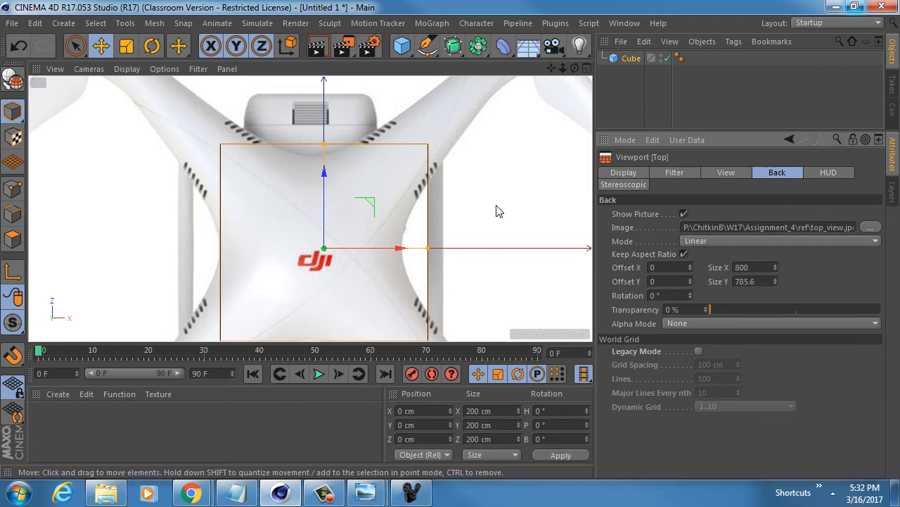
pyautogui.scroll(-2, 351, 210)
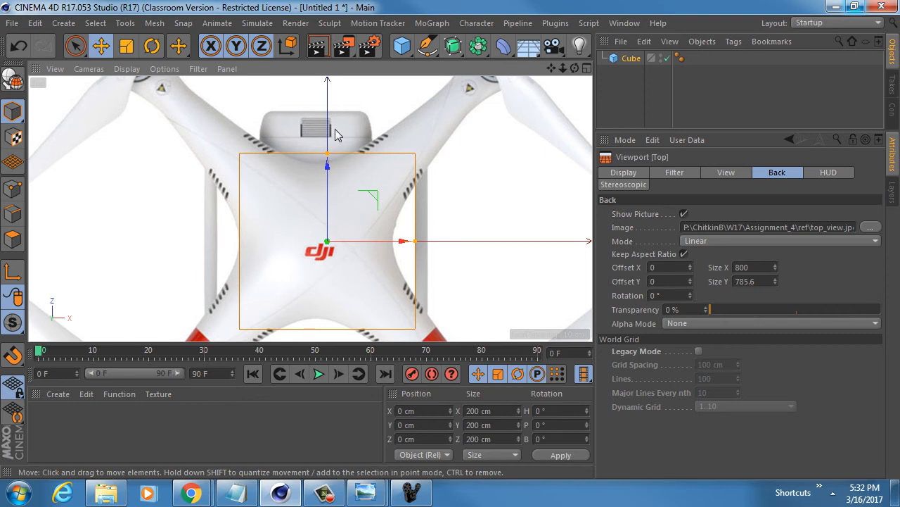
pyautogui.scroll(-4, 341, 129)
pyautogui.scroll(3, 340, 129)
pyautogui.scroll(2, 340, 129)
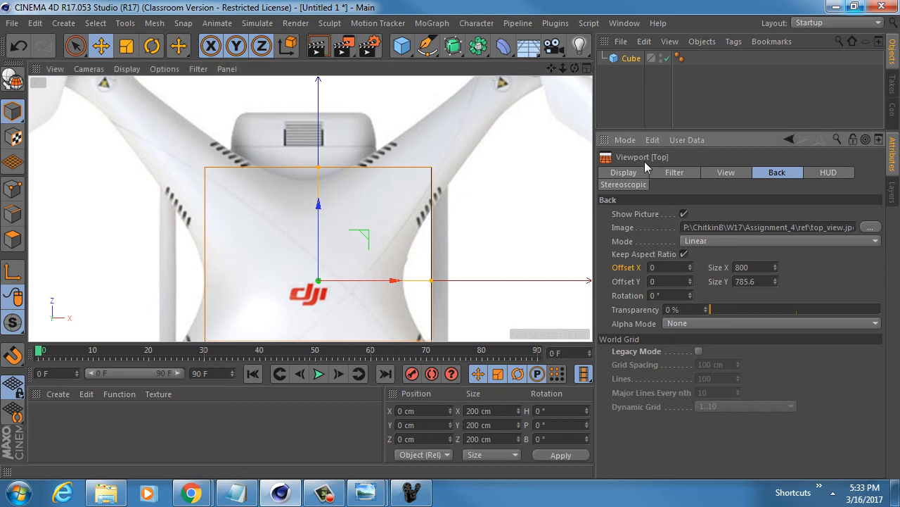
pyautogui.moveTo(689, 272); pyautogui.dragTo(692, 272)
pyautogui.click(691, 272)
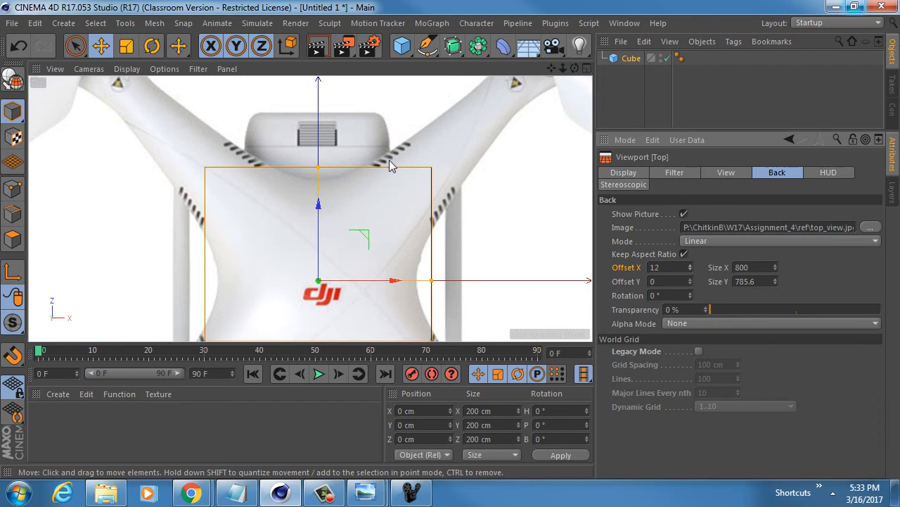
# Examine how the drone's body and battery in the background image line up with the cube and the axes.
pyautogui.scroll(3, 348, 94)
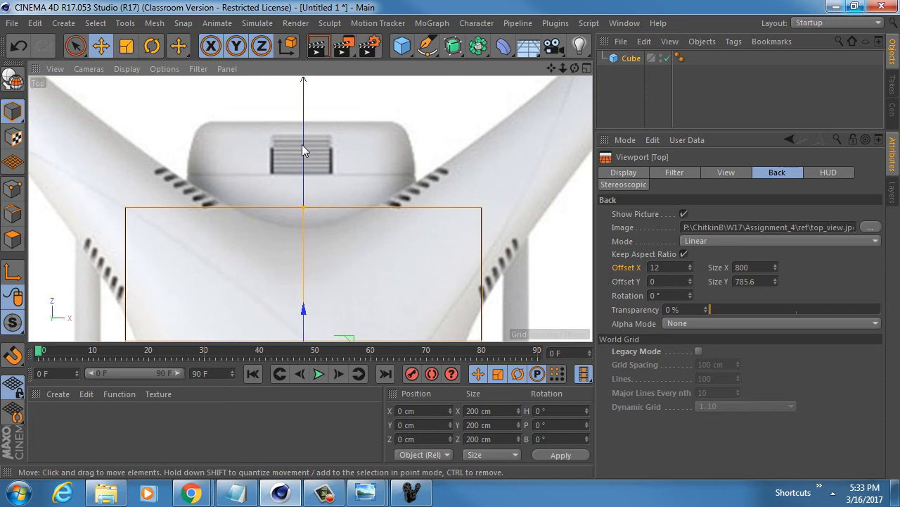
pyautogui.scroll(-5, 302, 145)
pyautogui.middleClick(342, 206)
pyautogui.middleClick(332, 138)
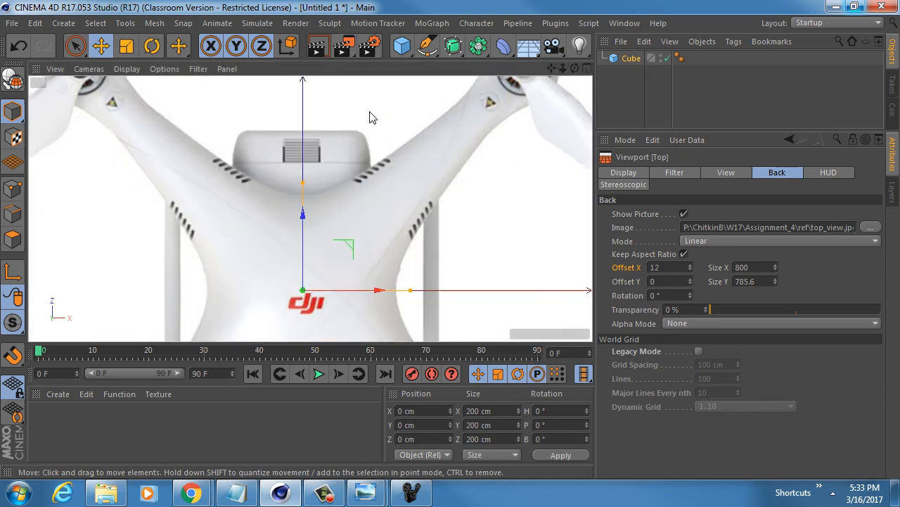
pyautogui.scroll(10, 380, 211)
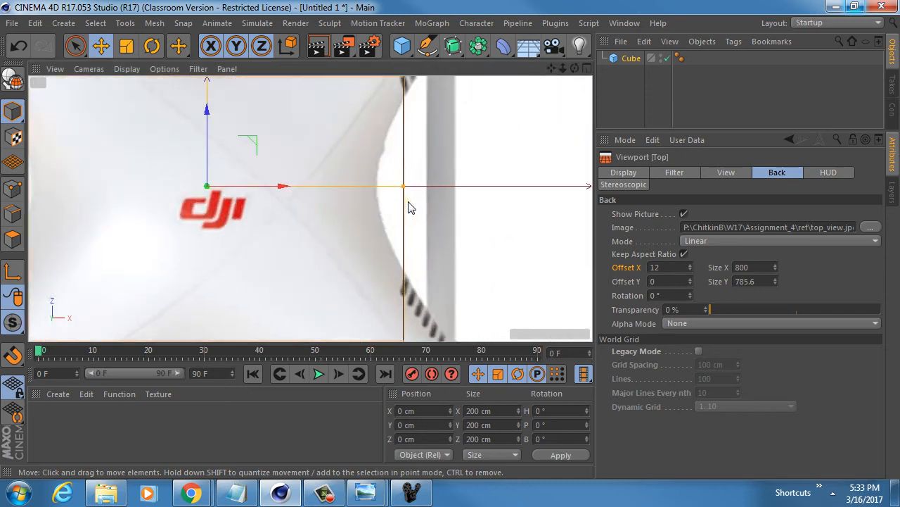
pyautogui.scroll(-5, 411, 207)
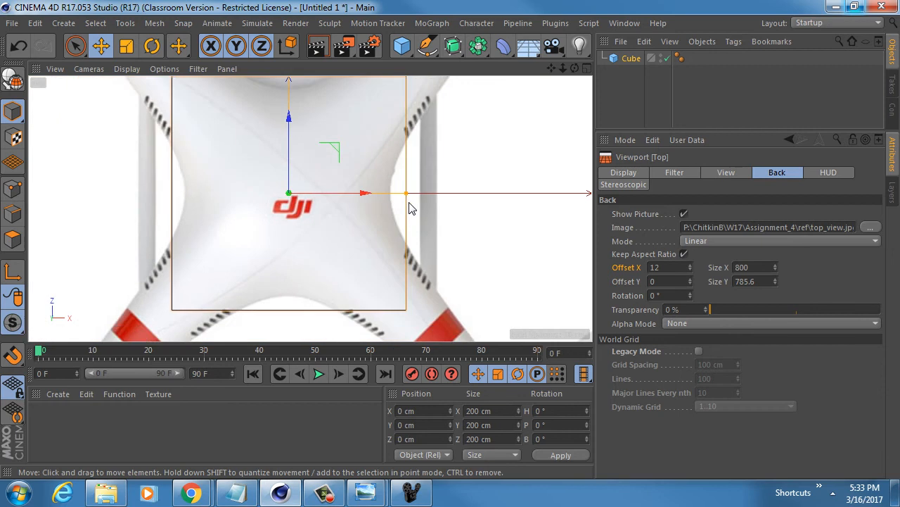
pyautogui.scroll(5, 411, 208)
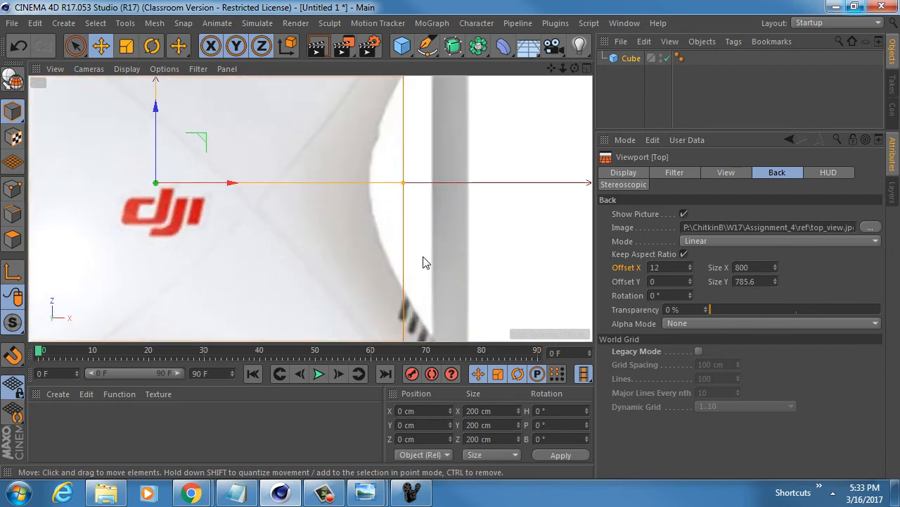
pyautogui.scroll(-3, 371, 200)
pyautogui.keyDown('alt'); pyautogui.moveTo(373, 204); pyautogui.dragTo(275, 136, button='middle'); pyautogui.keyUp('alt')
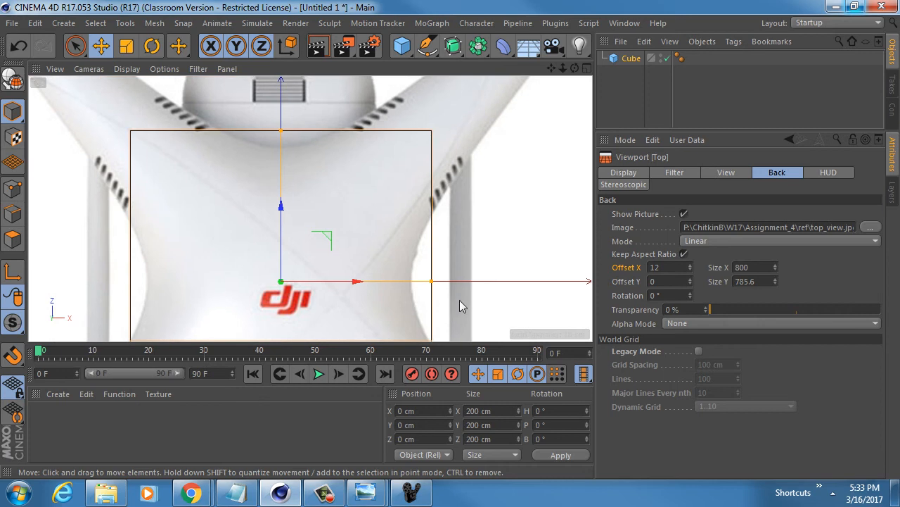
pyautogui.keyDown('alt'); pyautogui.moveTo(426, 282); pyautogui.dragTo(347, 182, button='middle'); pyautogui.keyUp('alt')
pyautogui.scroll(-4, 347, 183)
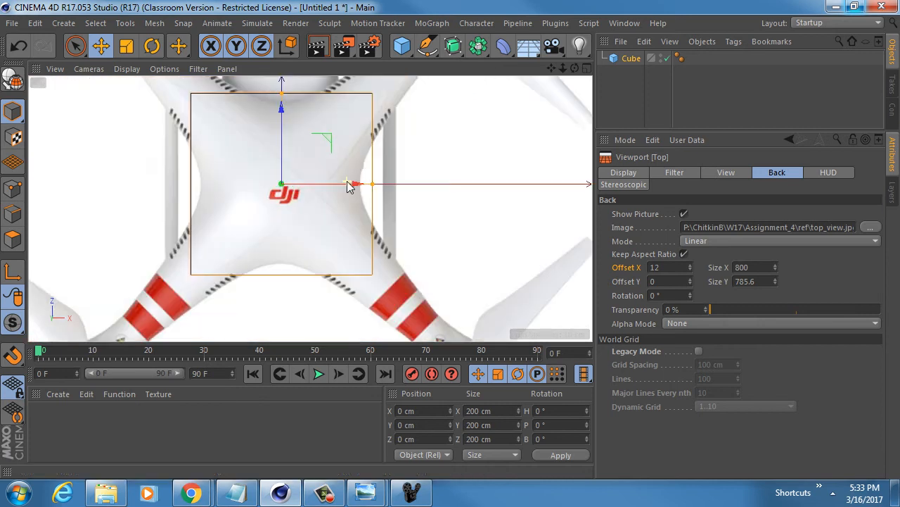
pyautogui.scroll(2, 347, 184)
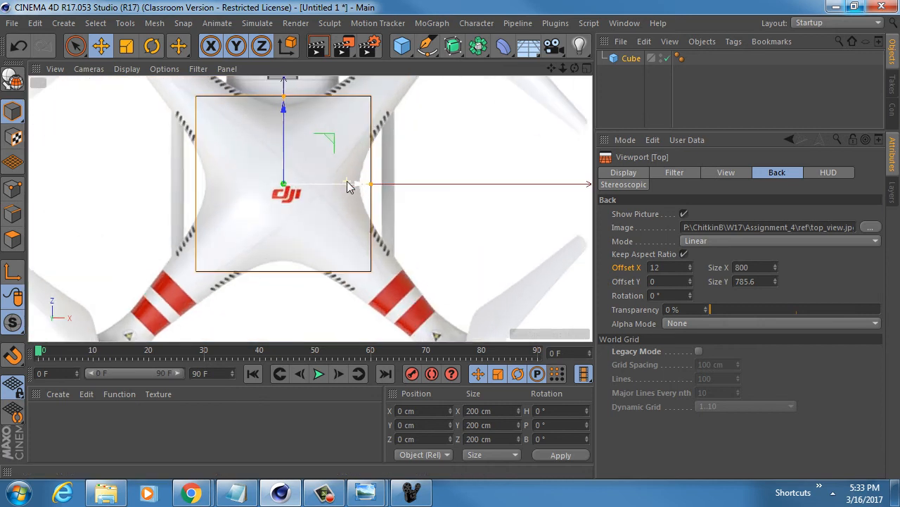
# Select the cube, maximize the Perspective view and reduce the cube's height to about 88.5 cm.
pyautogui.click(631, 58)
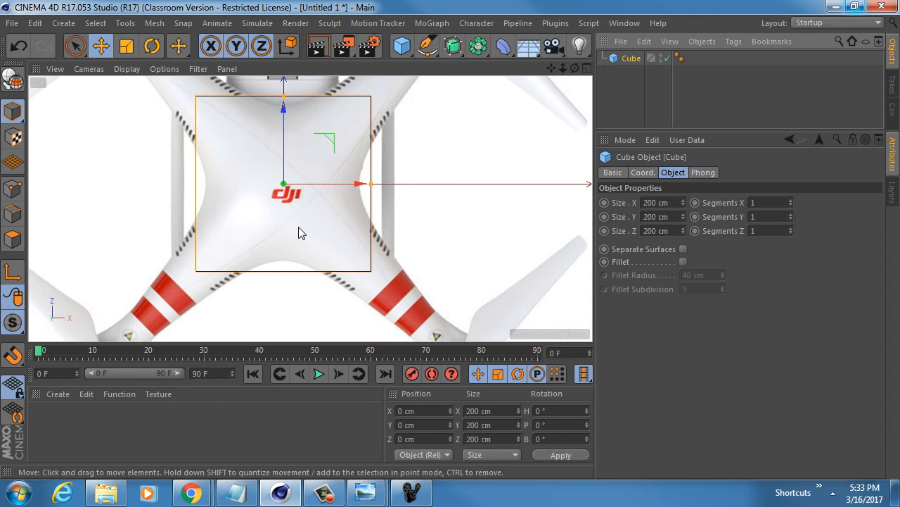
pyautogui.scroll(-2, 298, 233)
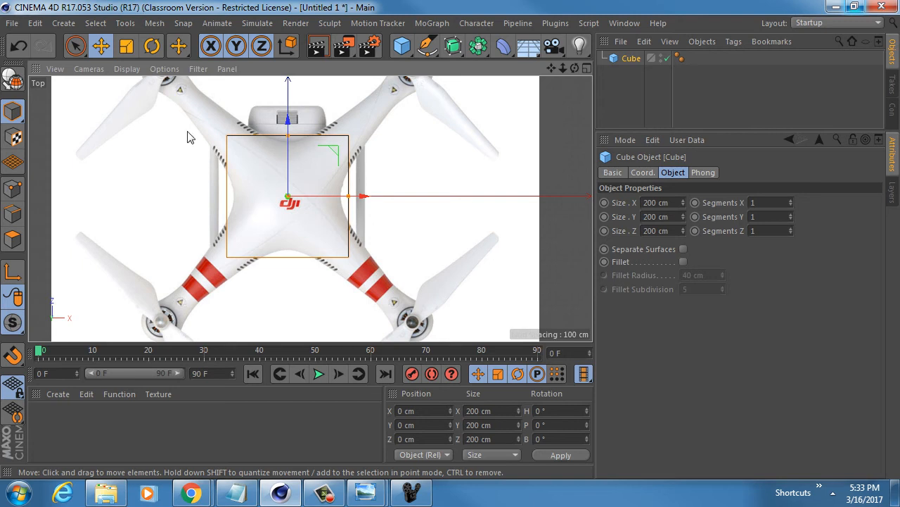
pyautogui.middleClick(315, 255)
pyautogui.middleClick(229, 145)
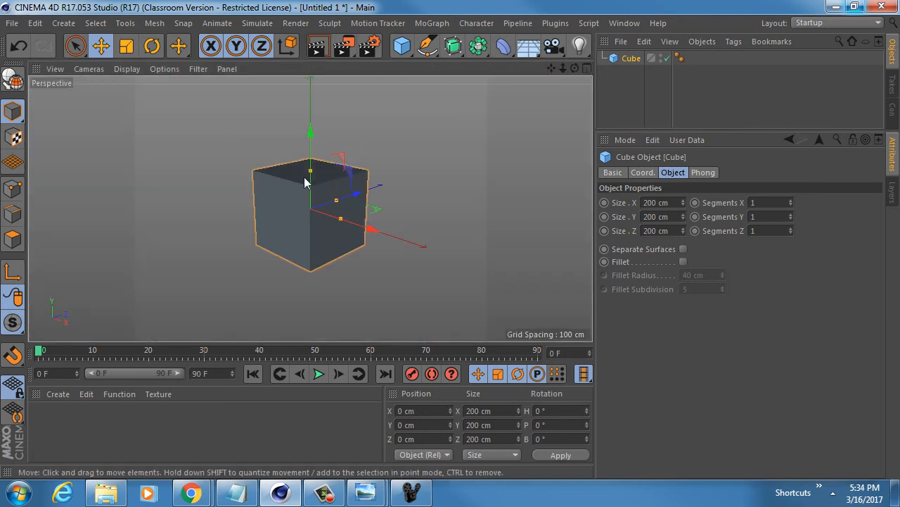
pyautogui.moveTo(311, 171); pyautogui.dragTo(300, 202)
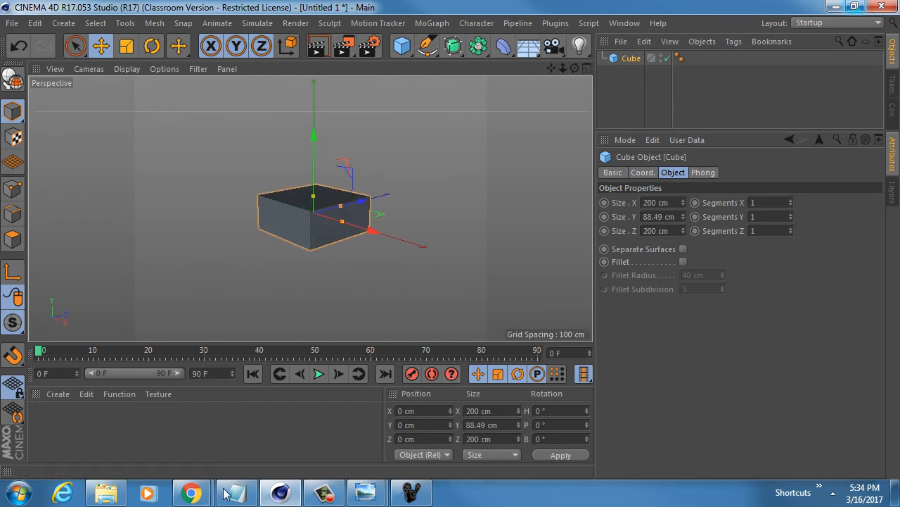
# Close the djv_view reference and examine the drone's body shape in the front_2 and front_1 photos in Windows Photo Viewer.
pyautogui.moveTo(365, 492)
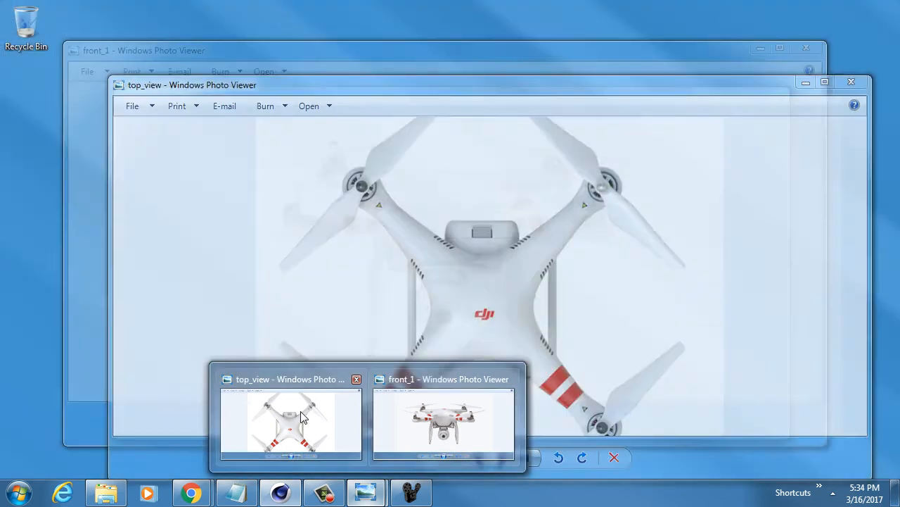
pyautogui.moveTo(497, 408)
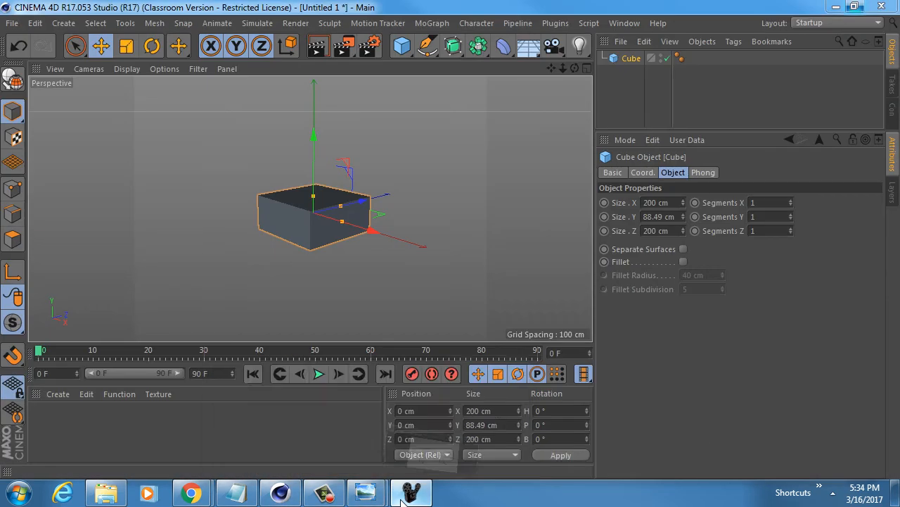
pyautogui.click(411, 491)
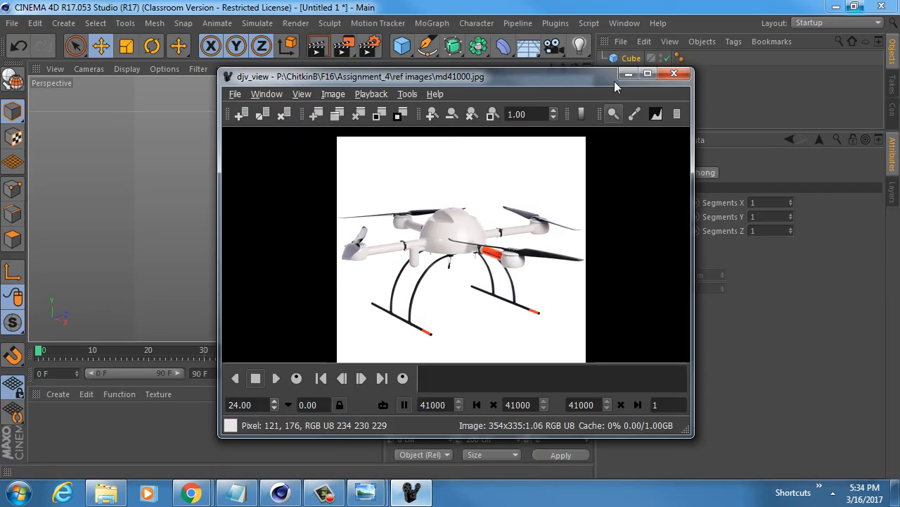
pyautogui.click(683, 77)
pyautogui.moveTo(365, 492)
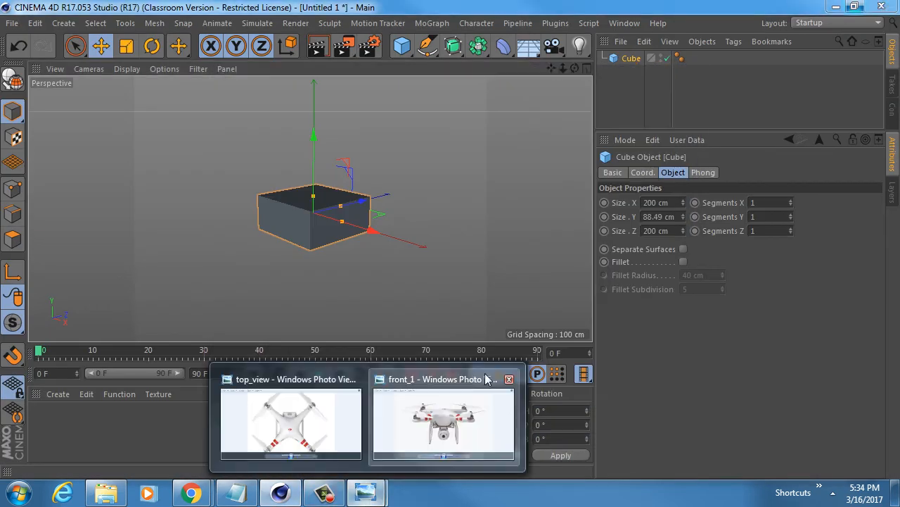
pyautogui.click(285, 417)
pyautogui.click(454, 459)
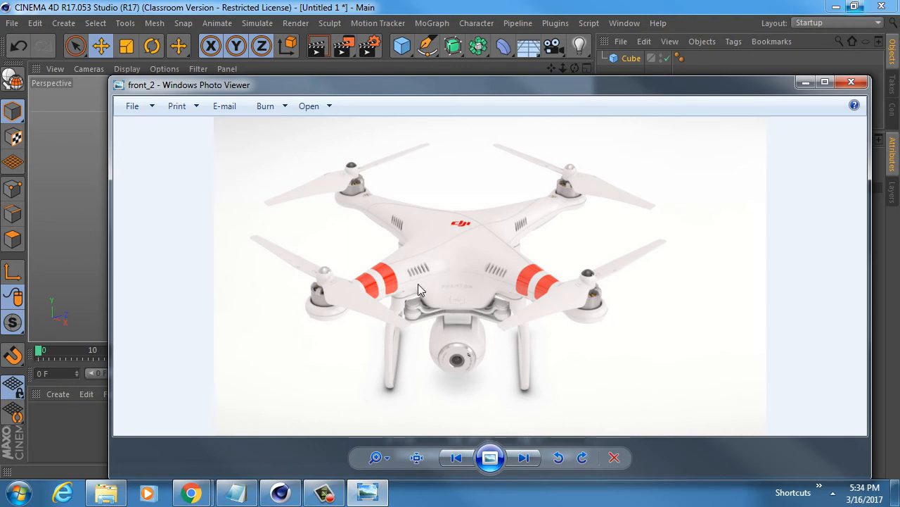
pyautogui.click(456, 458)
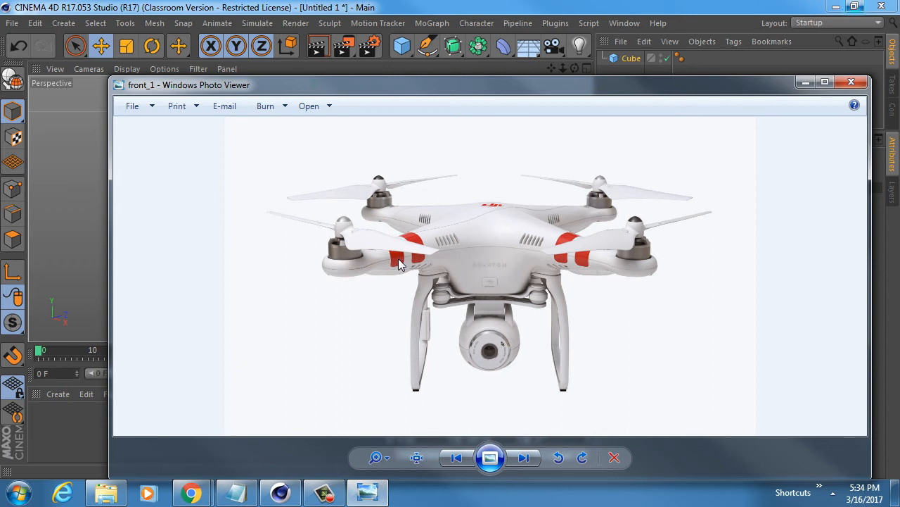
# Switch back to Cinema 4D, maximize the Top view and set the cube's X, Y and Z segments to 2.
pyautogui.click(280, 491)
pyautogui.middleClick(316, 204)
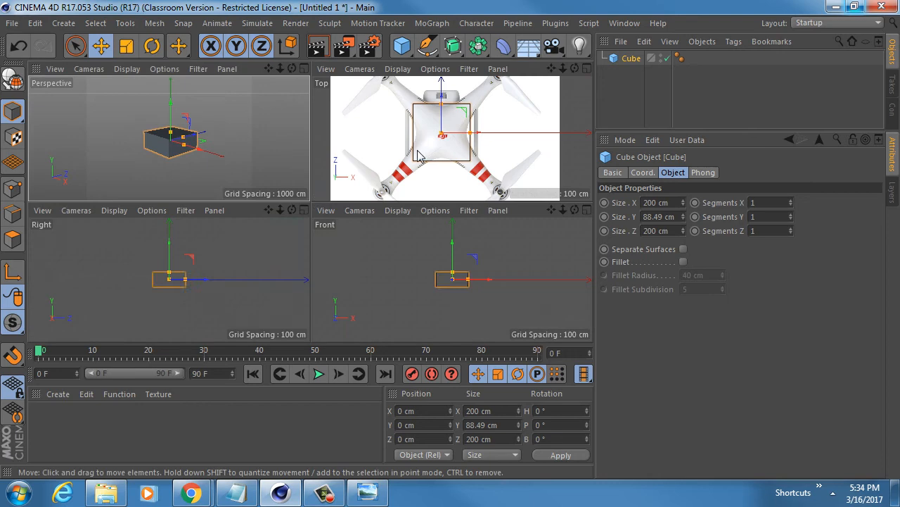
pyautogui.middleClick(416, 155)
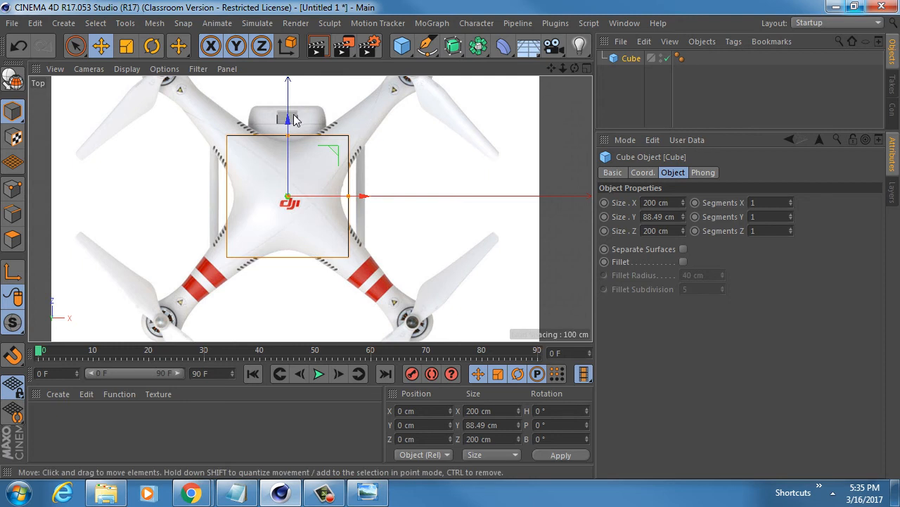
pyautogui.moveTo(294, 120); pyautogui.dragTo(280, 201, button='middle')
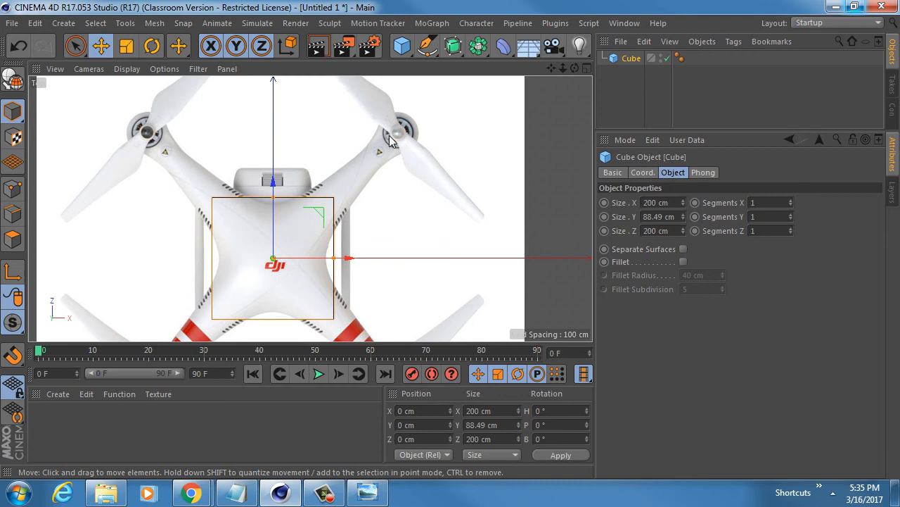
pyautogui.scroll(3, 388, 141)
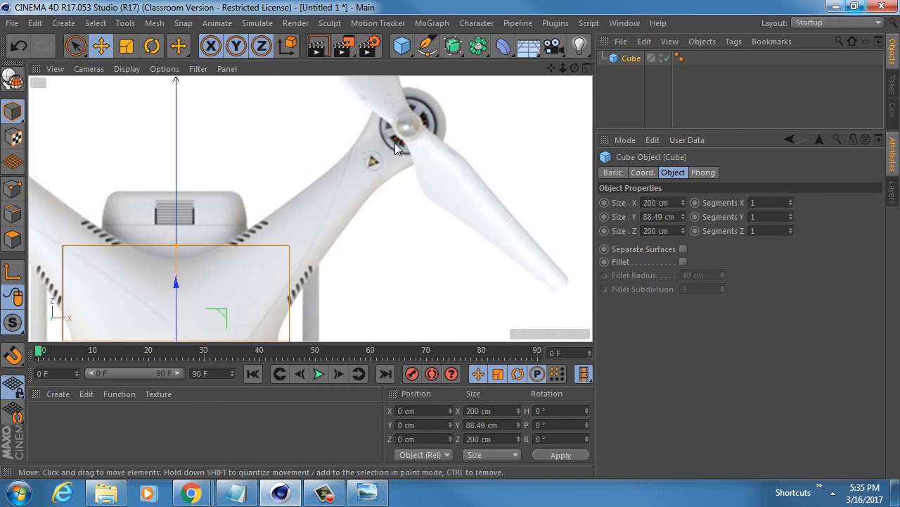
pyautogui.scroll(-5, 395, 143)
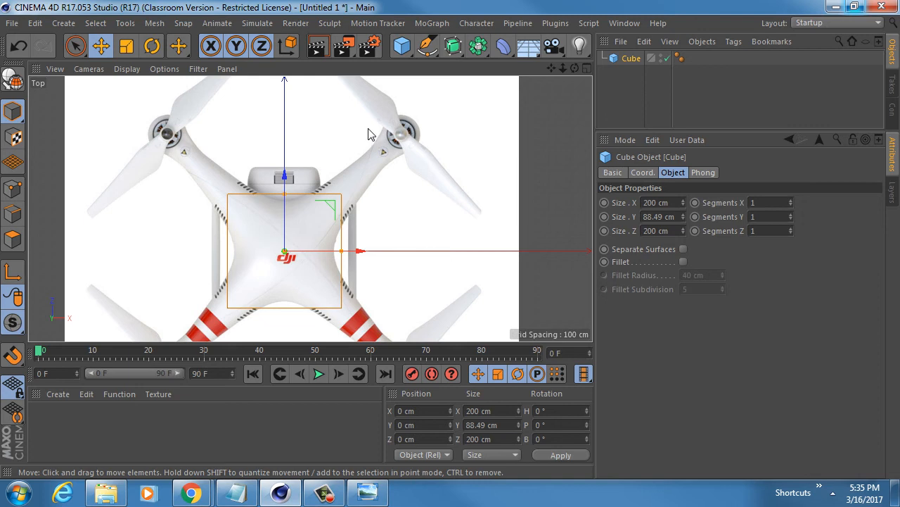
pyautogui.scroll(2, 322, 201)
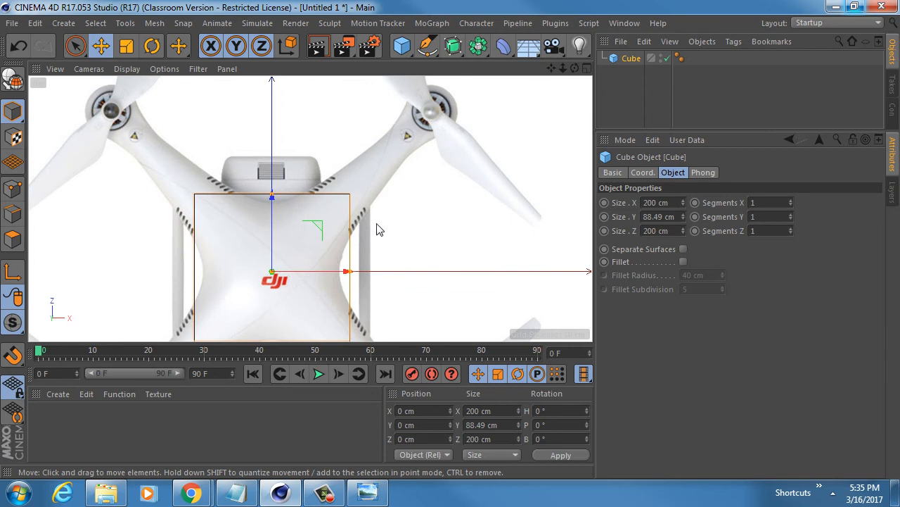
pyautogui.click(790, 200)
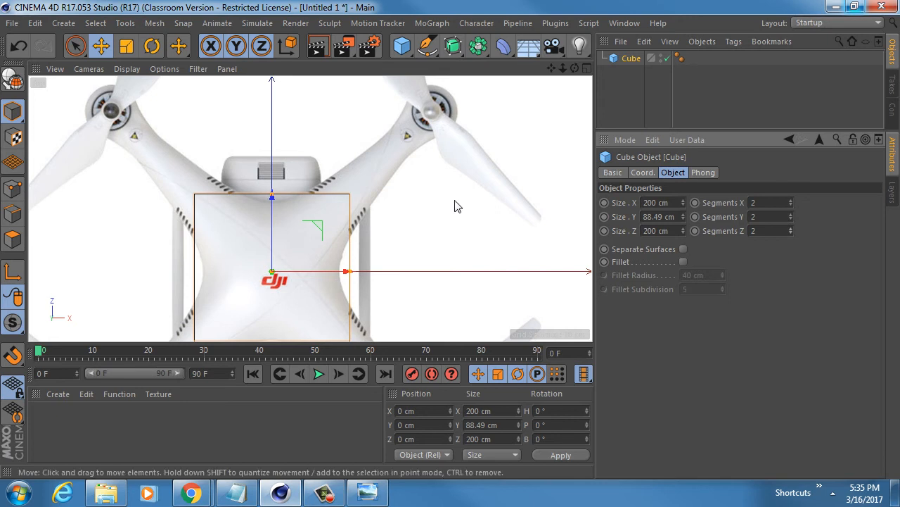
pyautogui.click(725, 202)
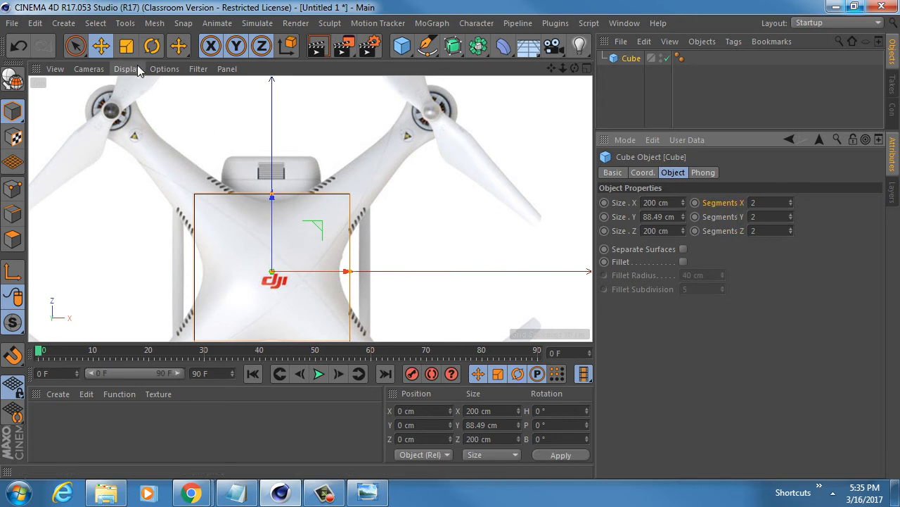
# Set the Top view's display to Wireframe so the cube's subdivisions are drawn over the drone image.
pyautogui.click(131, 69)
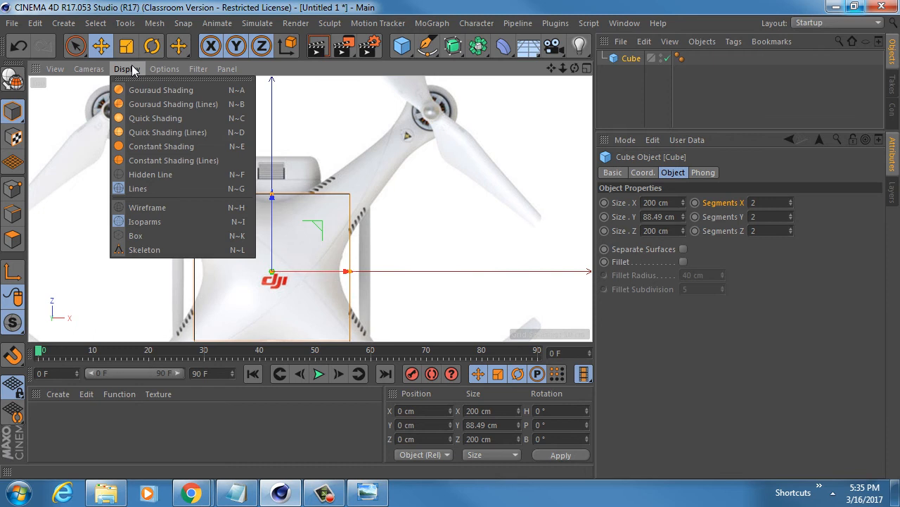
pyautogui.moveTo(164, 69)
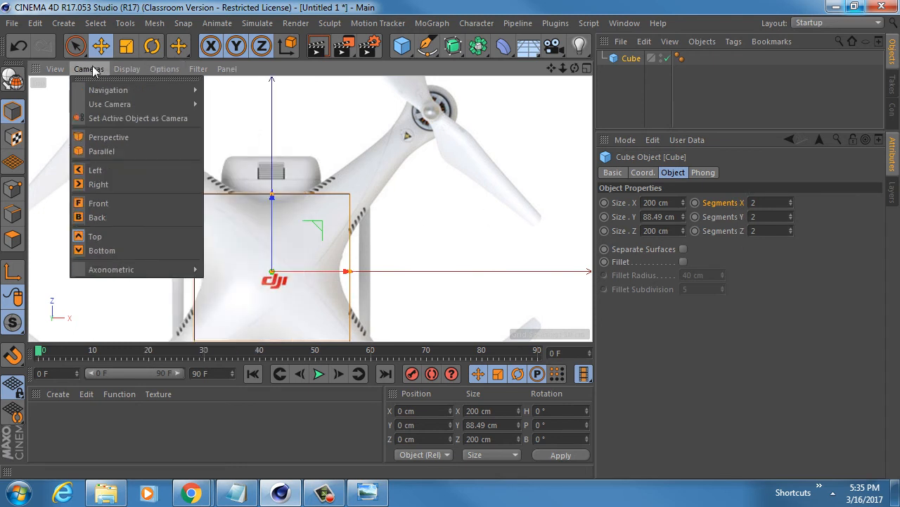
pyautogui.moveTo(121, 69)
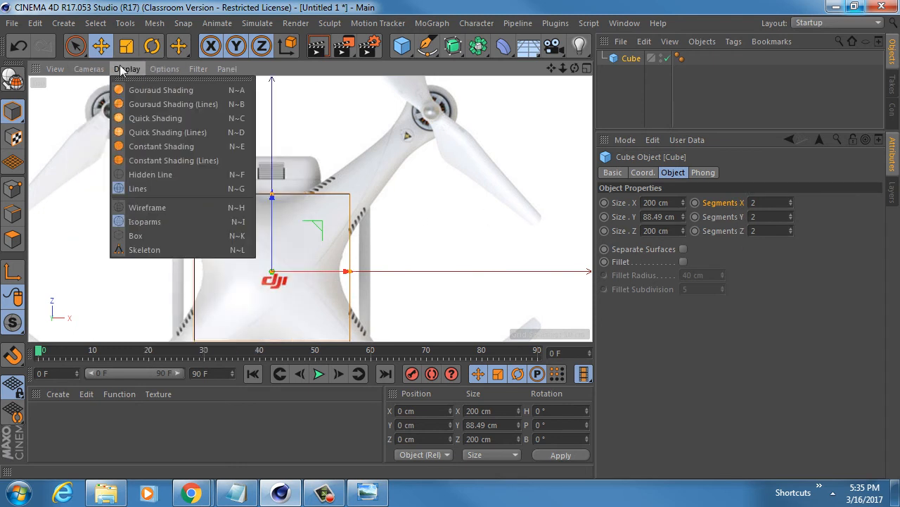
pyautogui.click(155, 208)
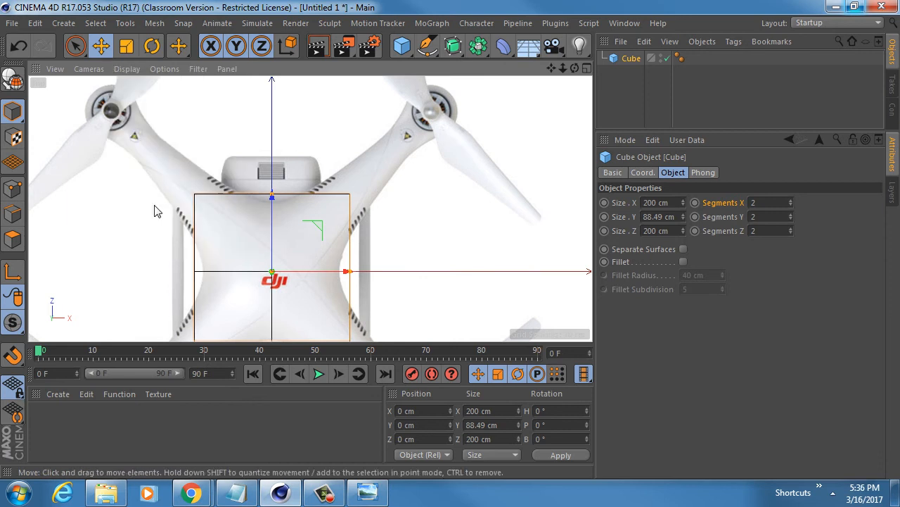
pyautogui.click(126, 69)
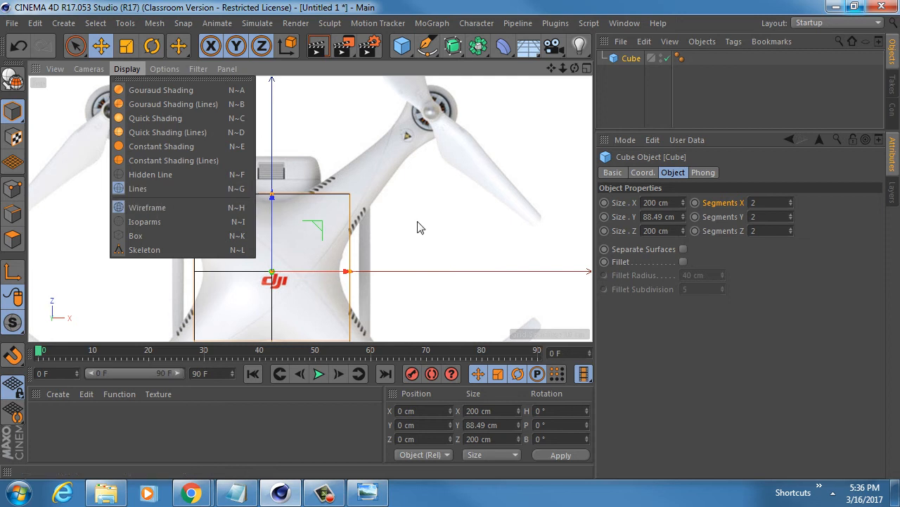
pyautogui.click(335, 226)
pyautogui.keyDown('alt'); pyautogui.moveTo(311, 227); pyautogui.dragTo(315, 170, button='middle'); pyautogui.keyUp('alt')
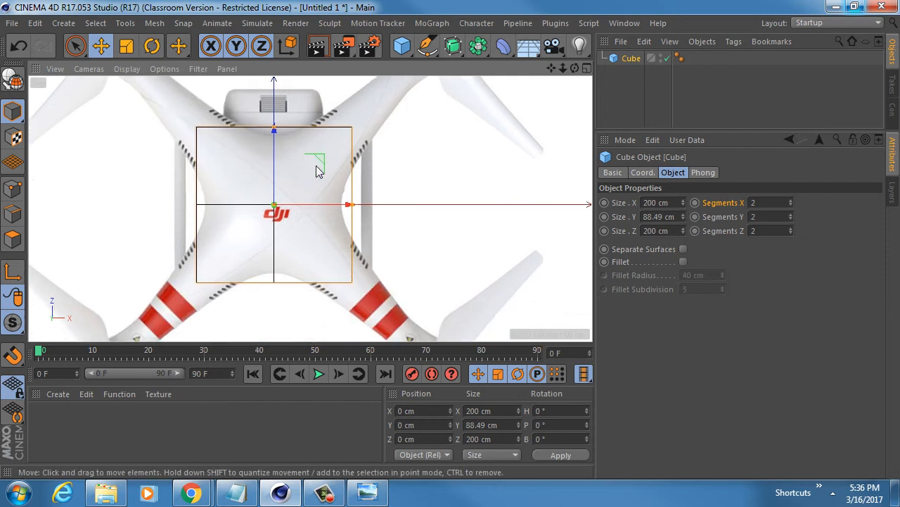
pyautogui.scroll(2, 289, 183)
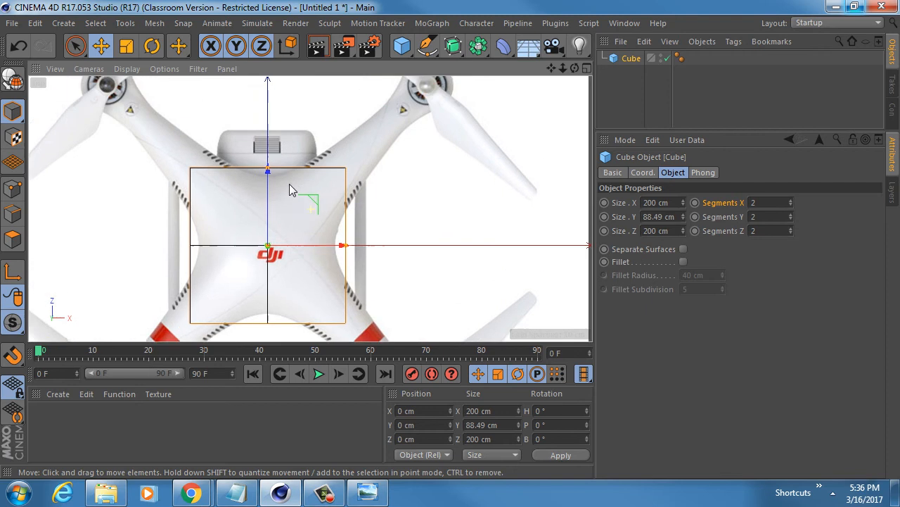
pyautogui.scroll(1, 288, 224)
# Maximize the Perspective view and set its shading to Gouraud Shading (Lines).
pyautogui.middleClick(287, 224)
pyautogui.middleClick(221, 139)
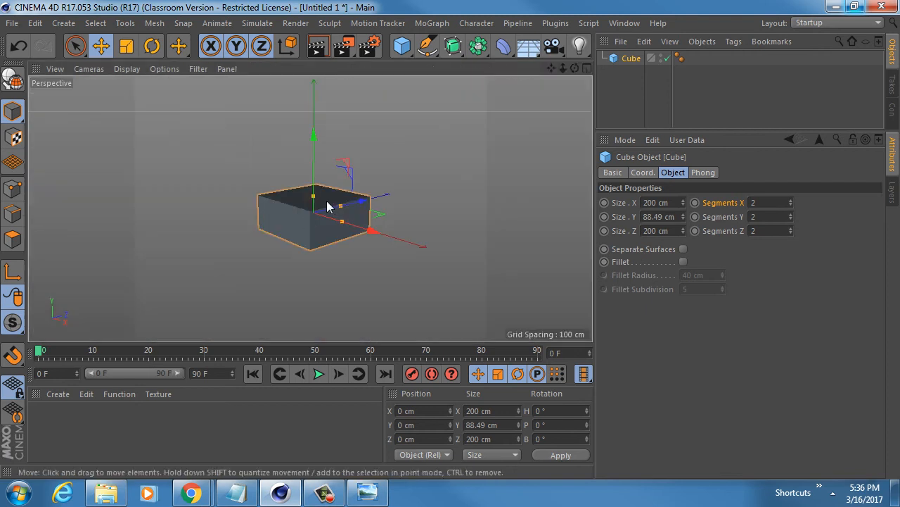
pyautogui.click(97, 69)
pyautogui.moveTo(127, 68)
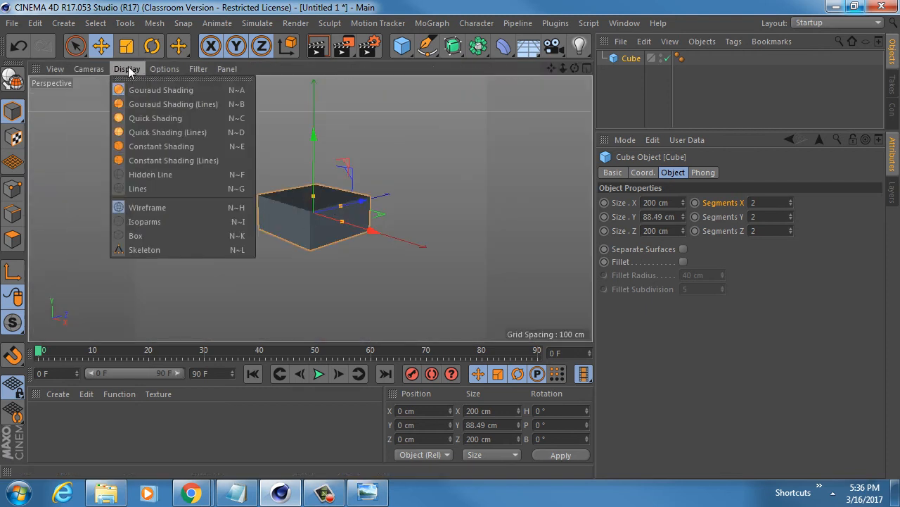
pyautogui.click(140, 104)
pyautogui.scroll(5, 324, 204)
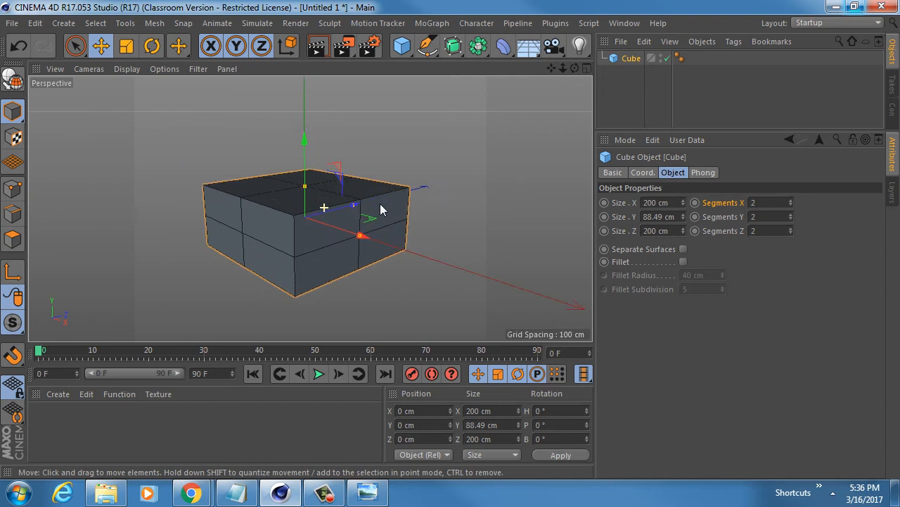
# Reduce the cube's height to about 73.3 cm in the Perspective view.
pyautogui.keyDown('alt'); pyautogui.moveTo(300, 207); pyautogui.dragTo(246, 192, button='middle'); pyautogui.keyUp('alt')
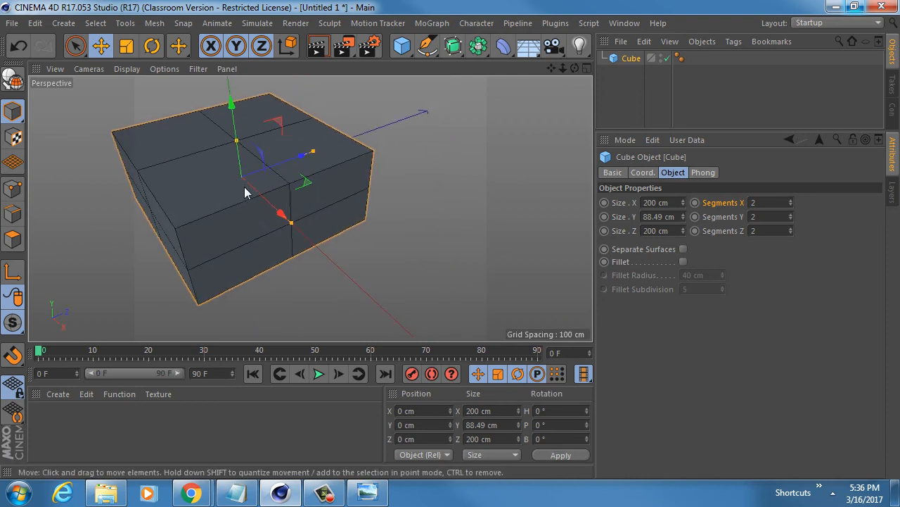
pyautogui.keyDown('alt'); pyautogui.moveTo(229, 156); pyautogui.dragTo(322, 139); pyautogui.keyUp('alt')
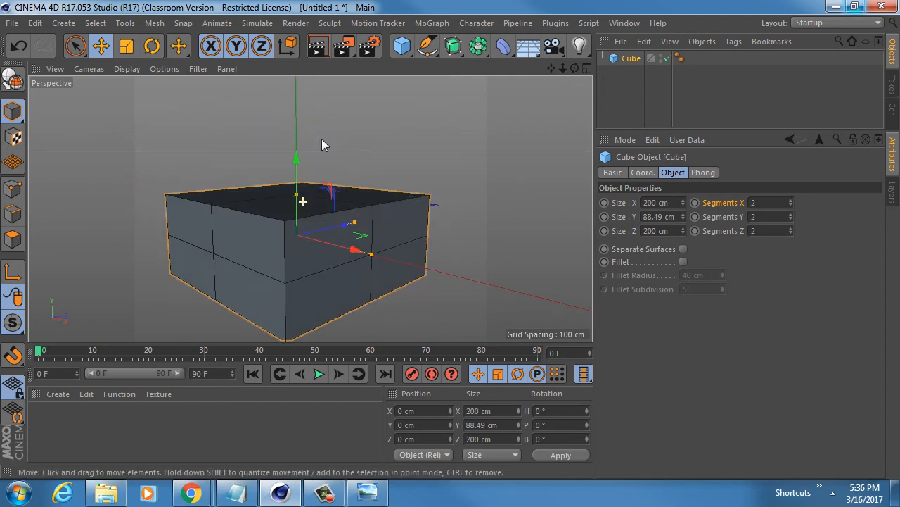
pyautogui.keyDown('alt'); pyautogui.moveTo(304, 250); pyautogui.dragTo(340, 219); pyautogui.keyUp('alt')
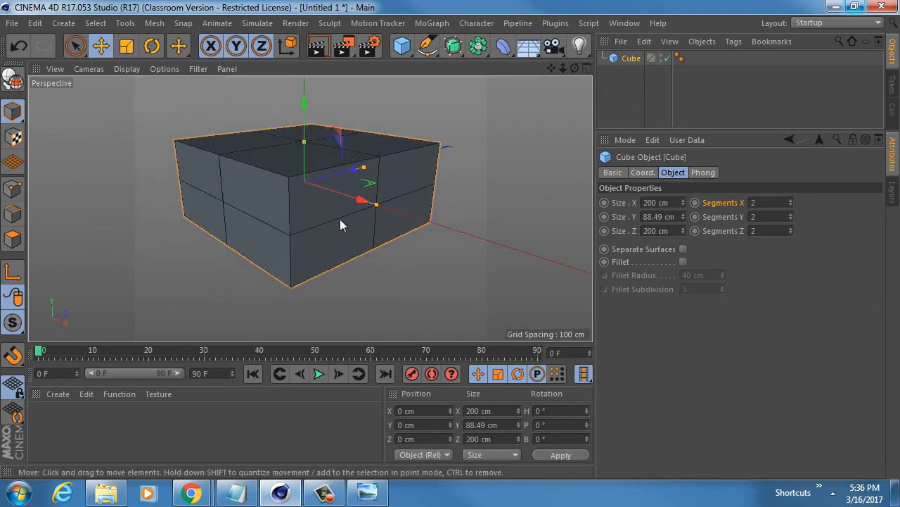
pyautogui.moveTo(305, 140); pyautogui.dragTo(309, 148)
# Return to the maximized Top view, duplicate the cube and group the copy under a null.
pyautogui.middleClick(313, 148)
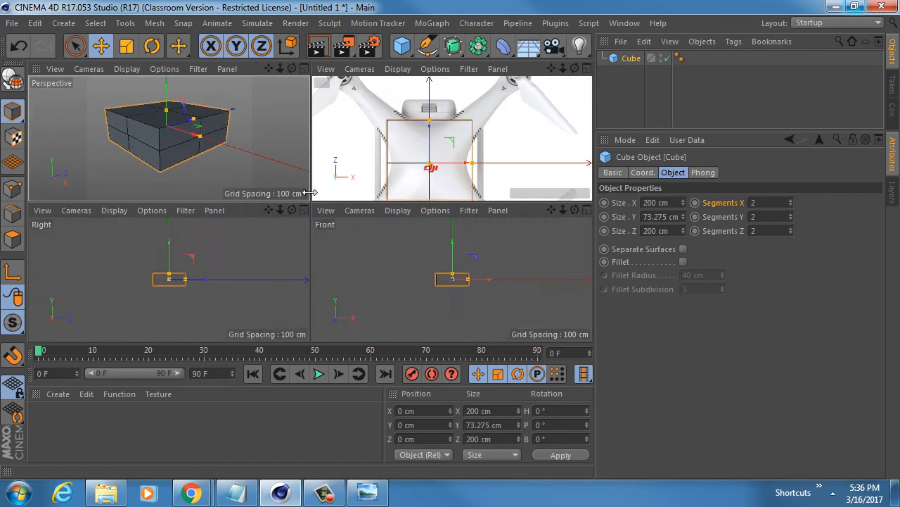
pyautogui.middleClick(432, 150)
pyautogui.keyDown('alt'); pyautogui.moveTo(280, 211); pyautogui.dragTo(278, 196, button='middle'); pyautogui.keyUp('alt')
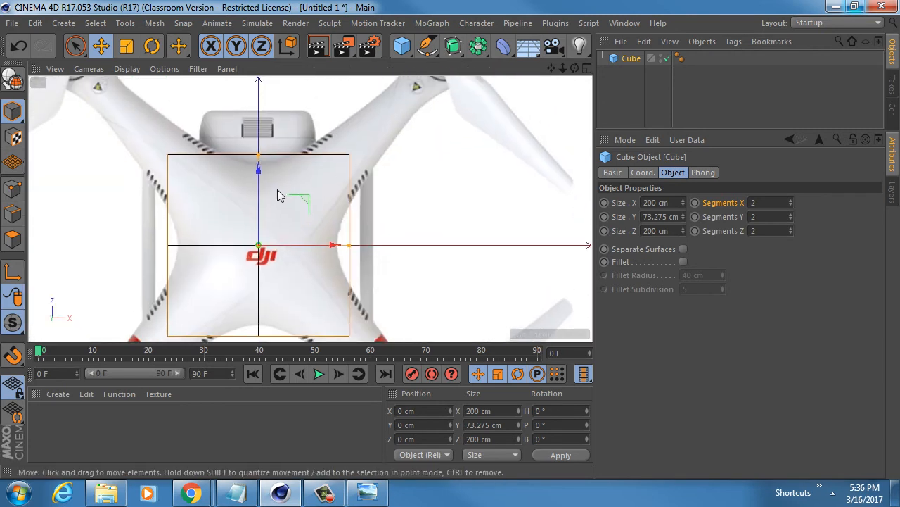
pyautogui.moveTo(657, 133); pyautogui.dragTo(657, 238)
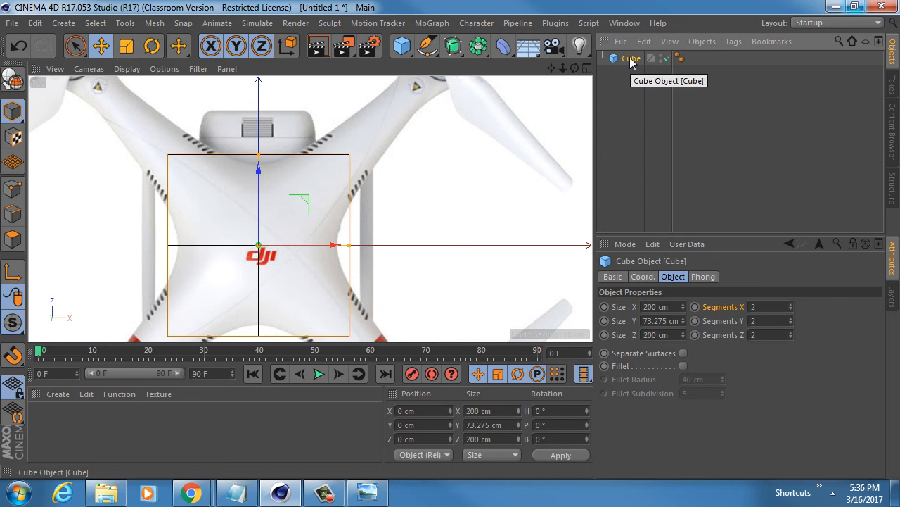
pyautogui.keyDown('ctrl'); pyautogui.moveTo(631, 59); pyautogui.dragTo(633, 109); pyautogui.keyUp('ctrl')
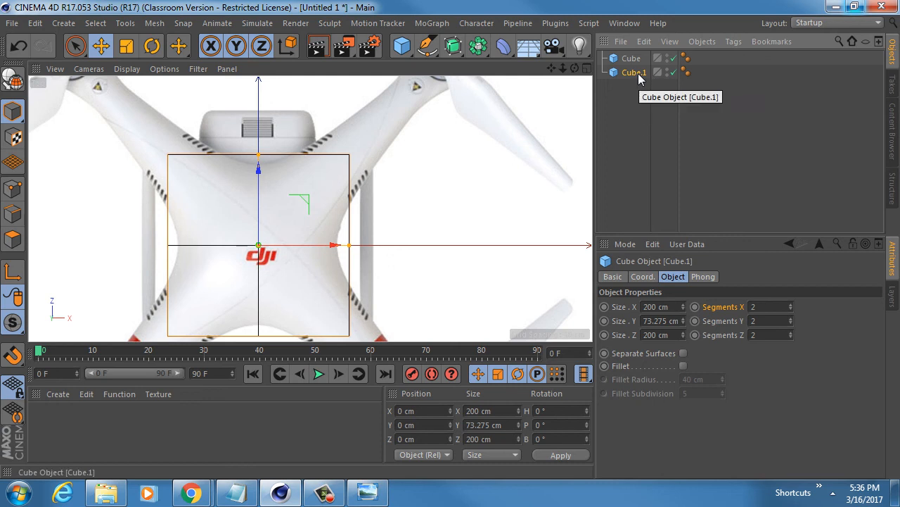
pyautogui.hotkey('alt', 'g')
# Rename the null holding the backup cube OLD, hide it in the viewport and select the original cube.
pyautogui.doubleClick(632, 72)
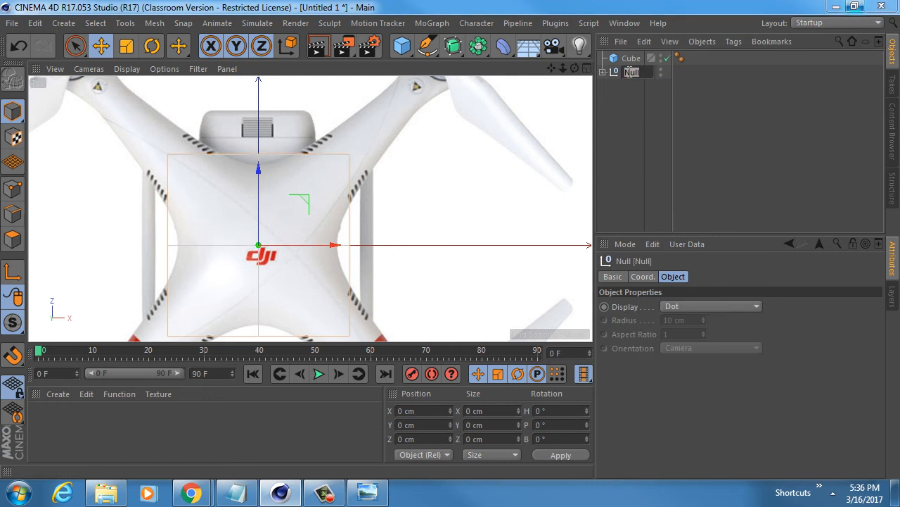
pyautogui.write('OLD')
pyautogui.press('Return')
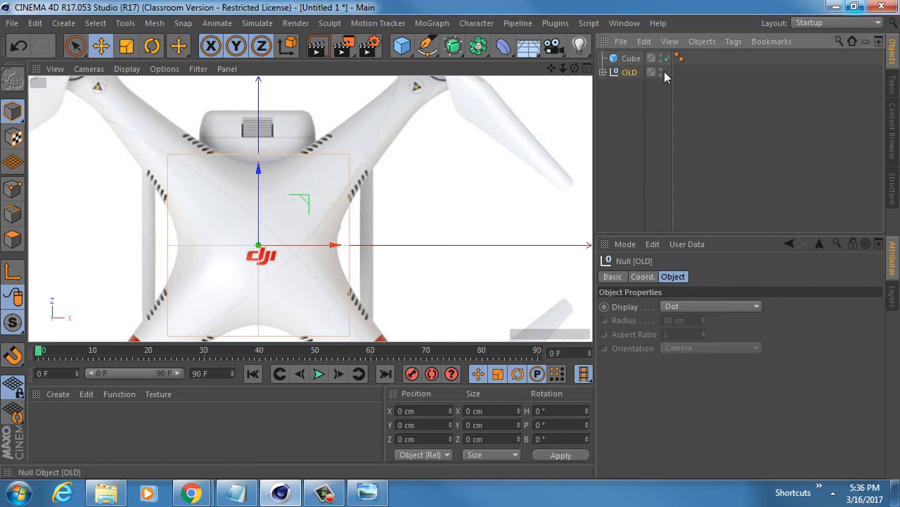
pyautogui.click(662, 71)
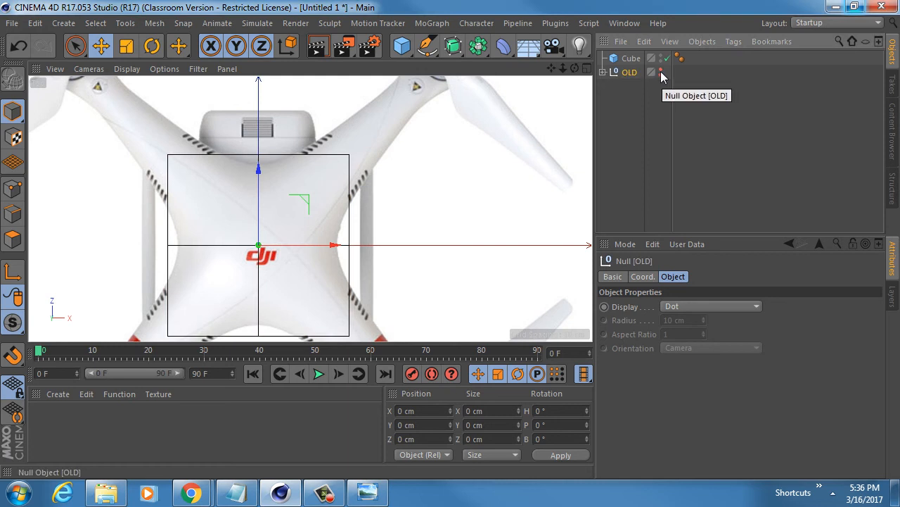
pyautogui.click(631, 59)
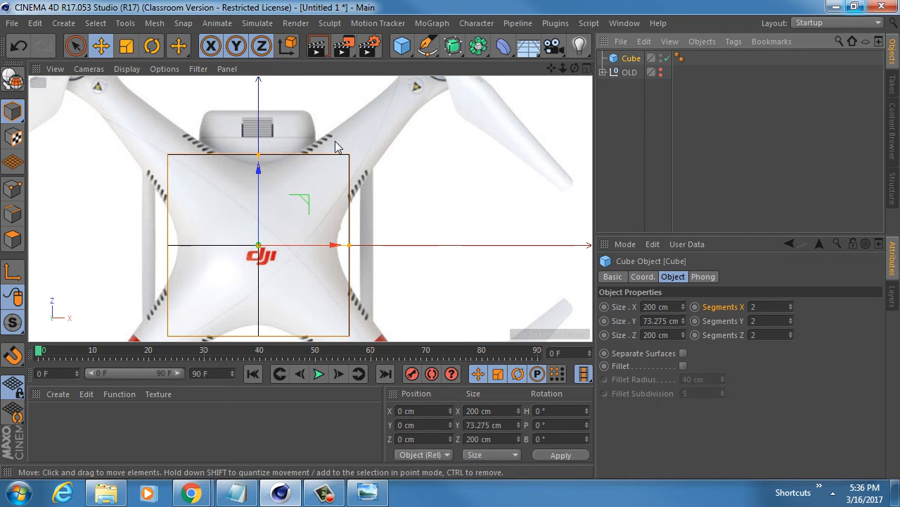
# Make the cube editable and switch to Point mode with the Live Selection tool.
pyautogui.press('c')
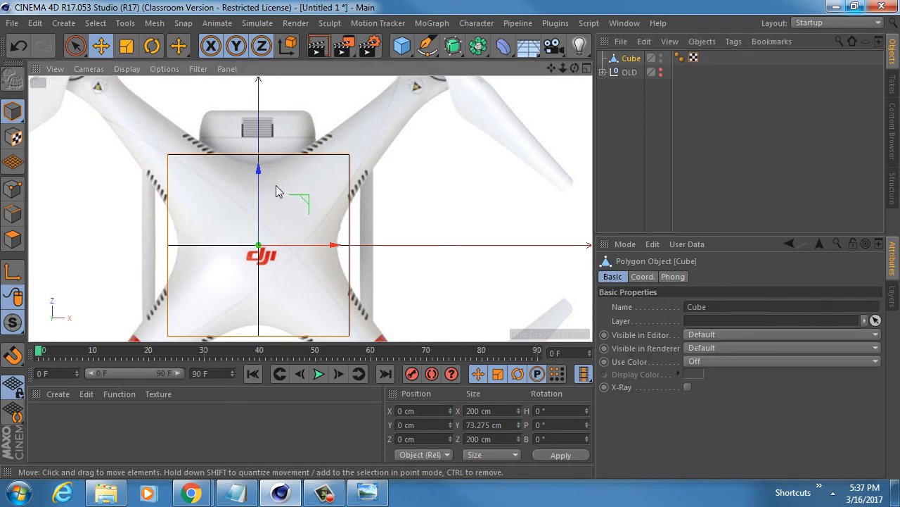
pyautogui.click(13, 188)
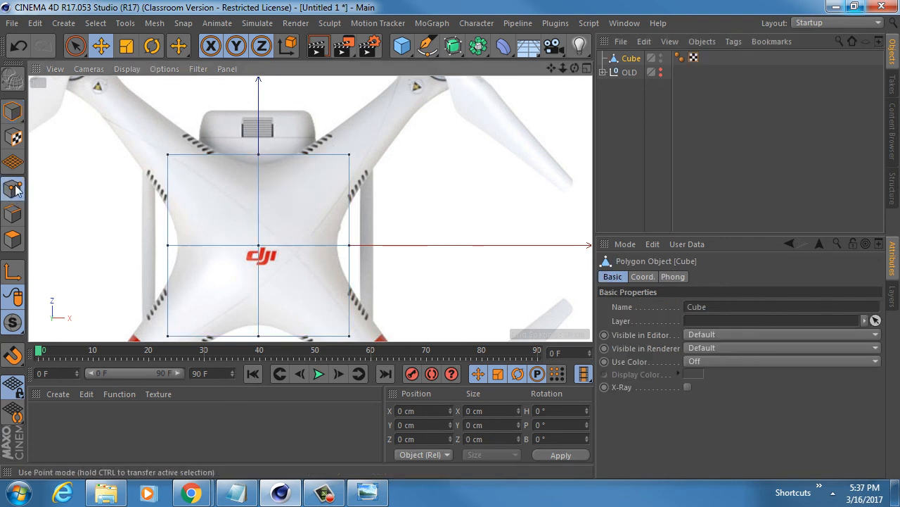
pyautogui.click(75, 46)
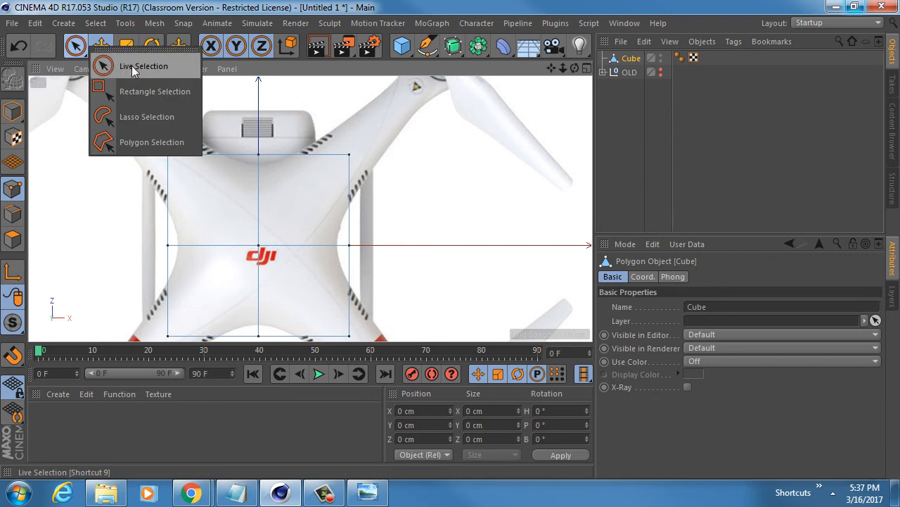
pyautogui.click(133, 69)
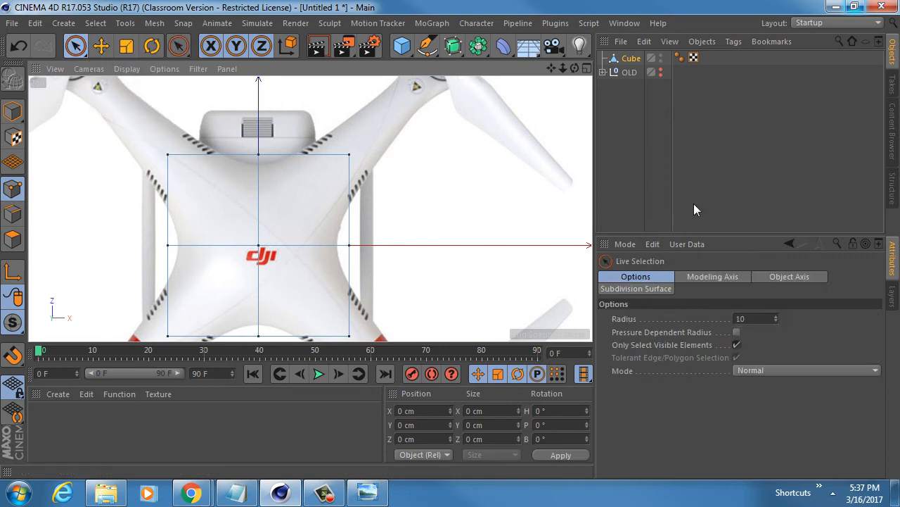
# Try moving the cube's upper-left corner point in the Top view, then undo the move and return to Live Selection.
pyautogui.click(640, 345)
pyautogui.press('e')
pyautogui.moveTo(170, 169)
pyautogui.mouseDown()
pyautogui.moveTo(166, 187)
pyautogui.moveTo(177, 160)
pyautogui.mouseUp()
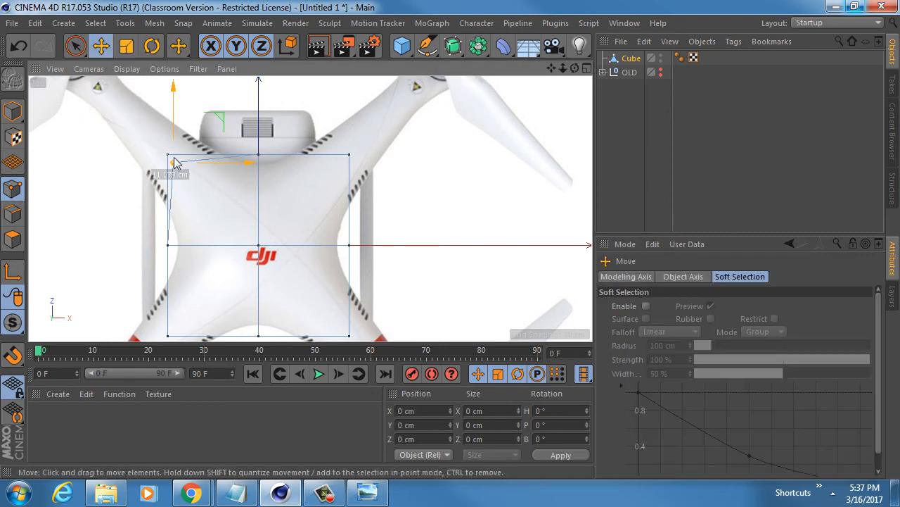
pyautogui.hotkey('ctrl', 'z')
pyautogui.press('space')
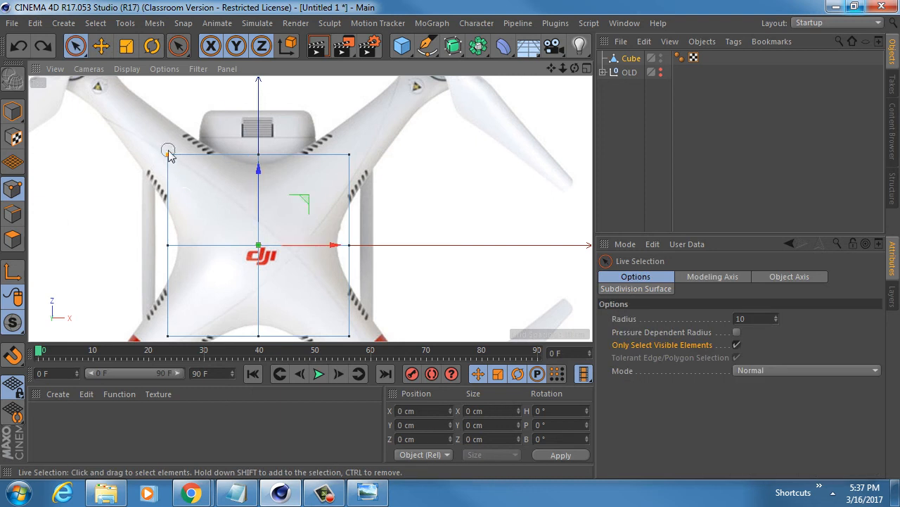
# Turn off Only Select Visible Elements for Live Selection so points through the whole cube can be selected.
pyautogui.click(168, 154)
pyautogui.keyDown('alt'); pyautogui.moveTo(191, 201); pyautogui.dragTo(195, 144, button='middle'); pyautogui.keyUp('alt')
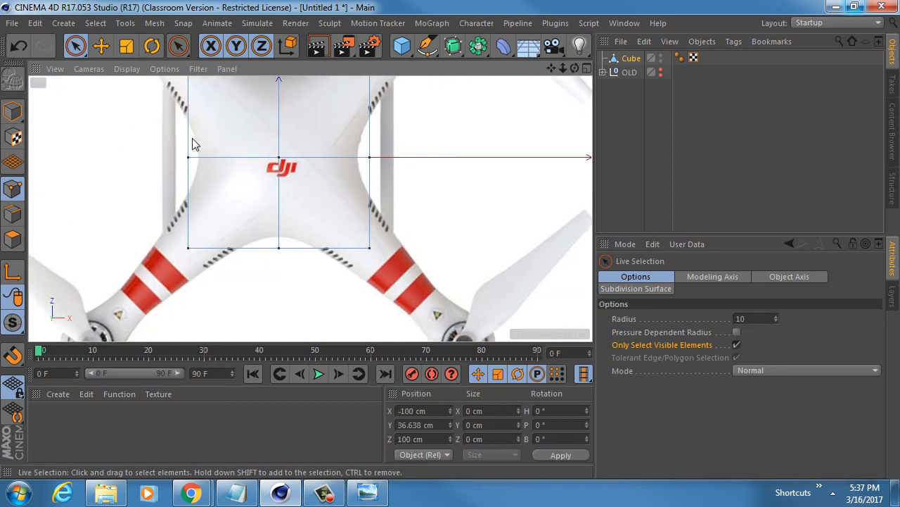
pyautogui.click(737, 344)
# Delete the cube's left and lower points, leaving the upper-right quarter, and check the shape in the Perspective view.
pyautogui.moveTo(252, 252)
pyautogui.mouseDown()
pyautogui.moveTo(220, 243)
pyautogui.moveTo(200, 253)
pyautogui.moveTo(187, 139)
pyautogui.moveTo(177, 220)
pyautogui.mouseUp()
pyautogui.keyDown('alt'); pyautogui.moveTo(206, 134); pyautogui.dragTo(203, 241, button='middle'); pyautogui.keyUp('alt')
pyautogui.keyDown('shift'); pyautogui.click(187, 173); pyautogui.keyUp('shift')
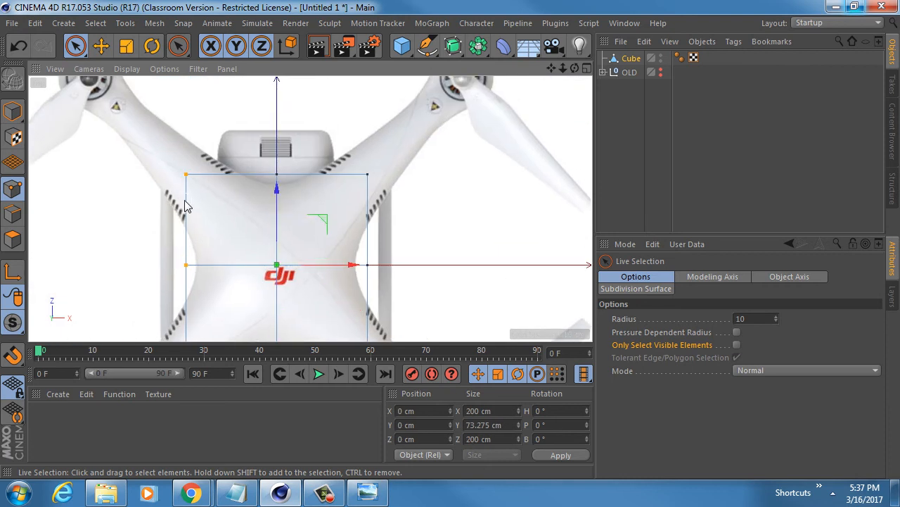
pyautogui.press('Delete')
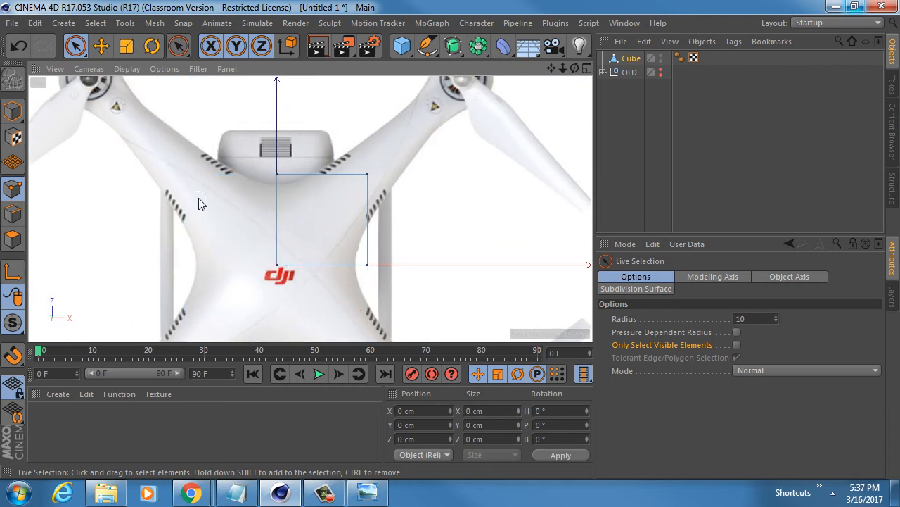
pyautogui.middleClick(316, 240)
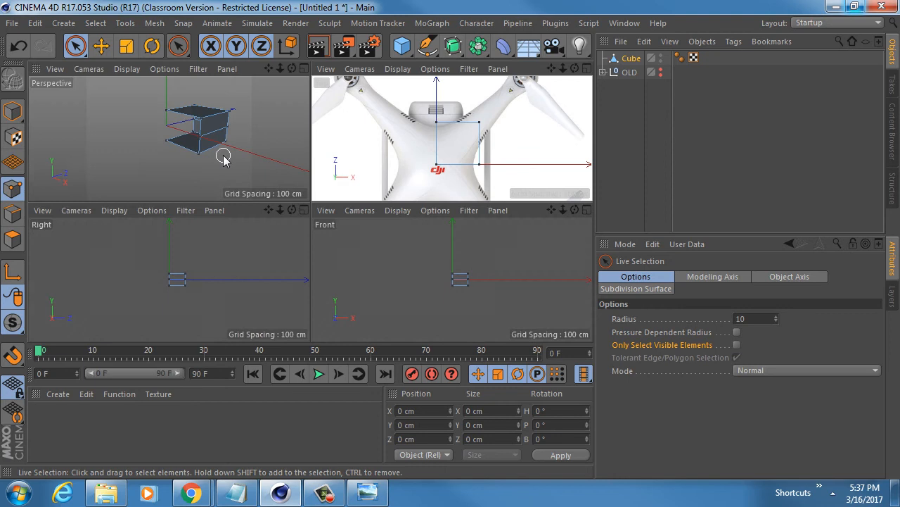
pyautogui.middleClick(223, 159)
pyautogui.middleClick(223, 156)
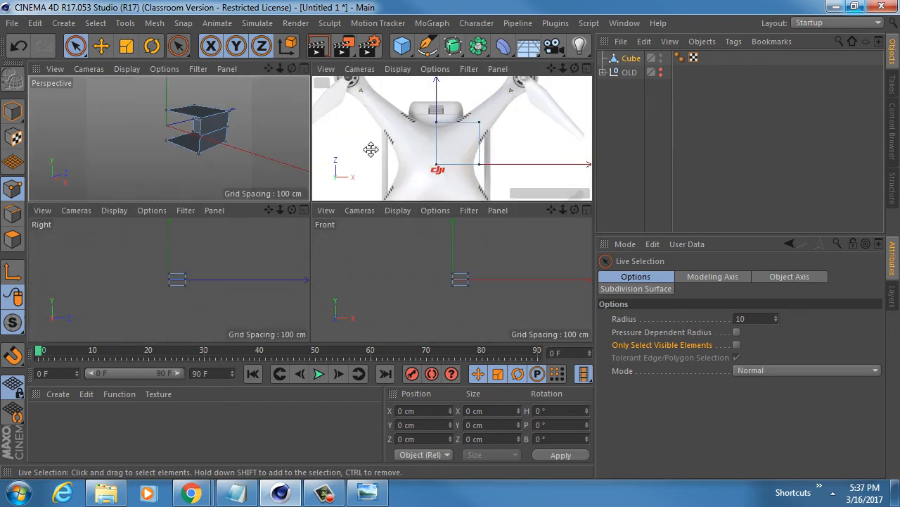
pyautogui.middleClick(370, 149)
# Reselect the cube's left and lower points, then undo back to the parametric cube.
pyautogui.keyDown('alt'); pyautogui.moveTo(331, 248); pyautogui.dragTo(350, 195, button='middle'); pyautogui.keyUp('alt')
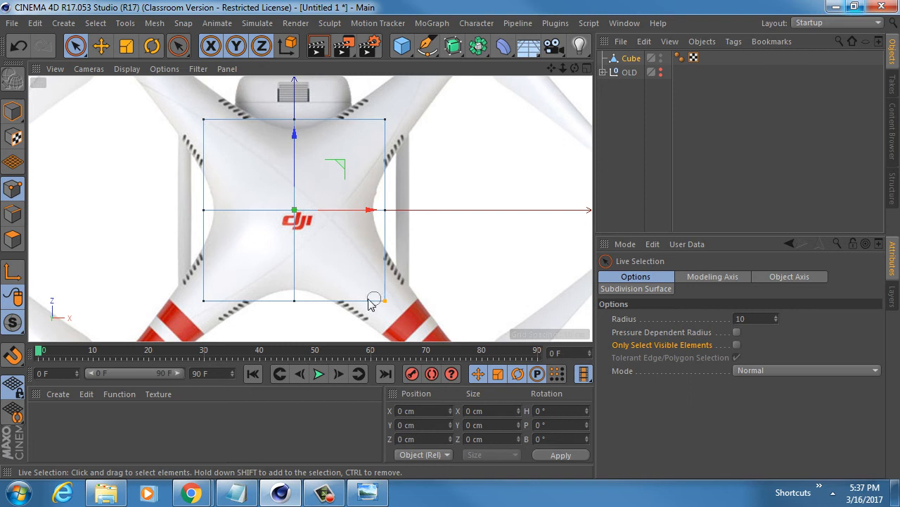
pyautogui.moveTo(307, 303)
pyautogui.mouseDown()
pyautogui.moveTo(184, 303)
pyautogui.moveTo(204, 218)
pyautogui.moveTo(206, 121)
pyautogui.mouseUp()
pyautogui.keyDown('shift'); pyautogui.click(289, 120); pyautogui.keyUp('shift')
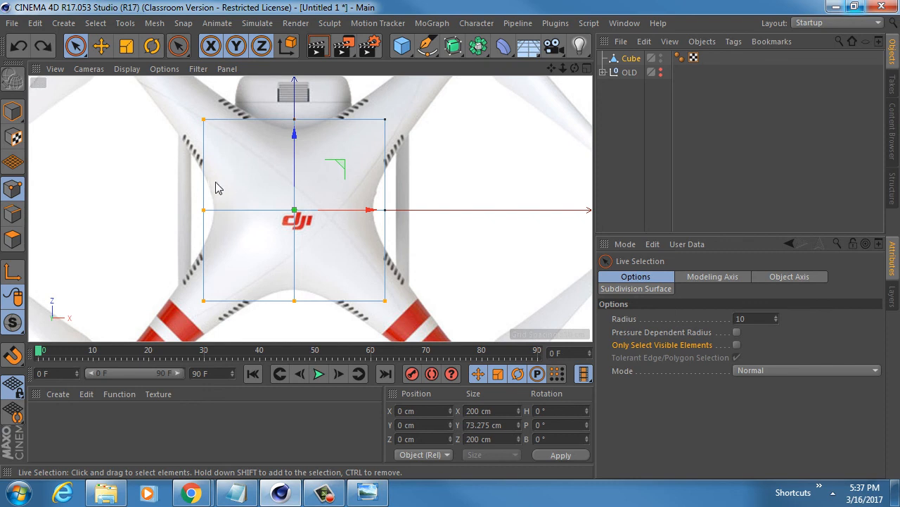
pyautogui.hotkey('ctrl', 'z')
pyautogui.hotkey('ctrl', 'z')
pyautogui.hotkey('ctrl', 'z')
pyautogui.hotkey('ctrl', 'z')
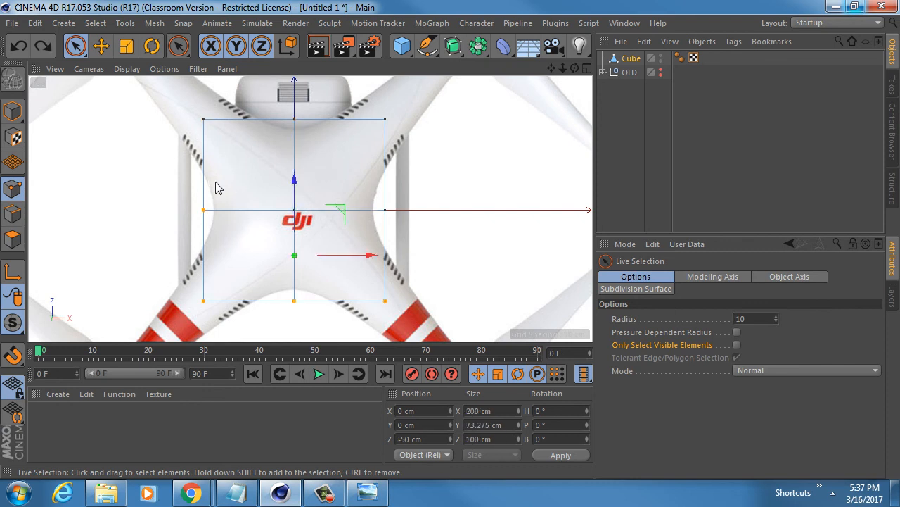
pyautogui.hotkey('ctrl', 'z')
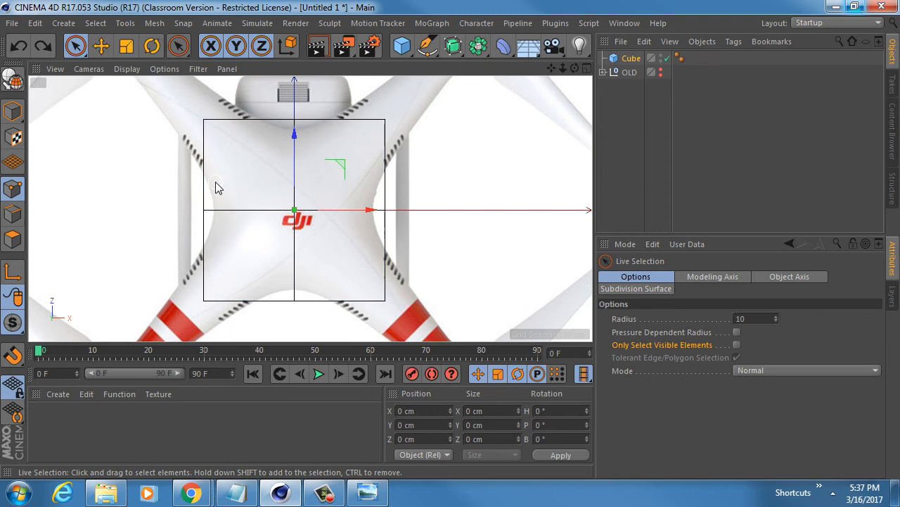
# Make the cube editable again and delete all points except those of its upper-right quarter in the Top view.
pyautogui.press('c')
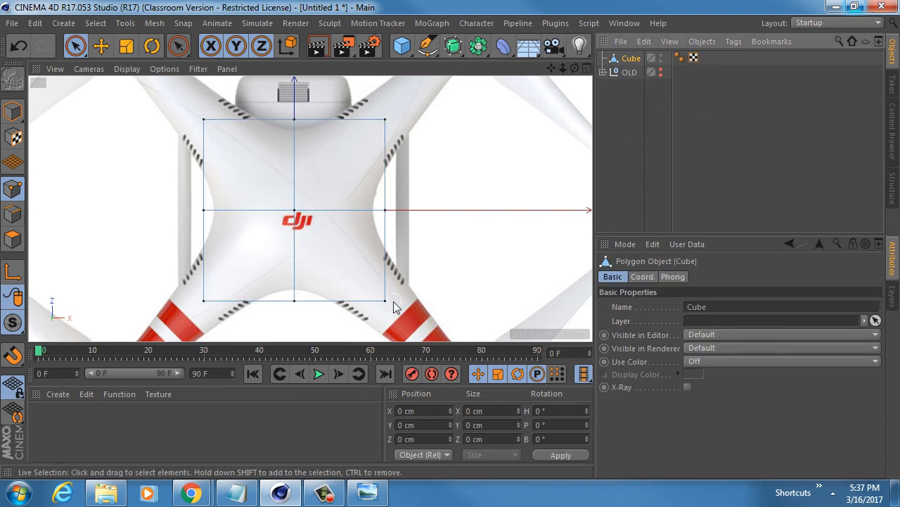
pyautogui.hotkey('ctrl', 'a')
pyautogui.press('Delete')
# Examine the remaining quarter of the cube in the Perspective view and compare it with the Top view reference.
pyautogui.middleClick(197, 139)
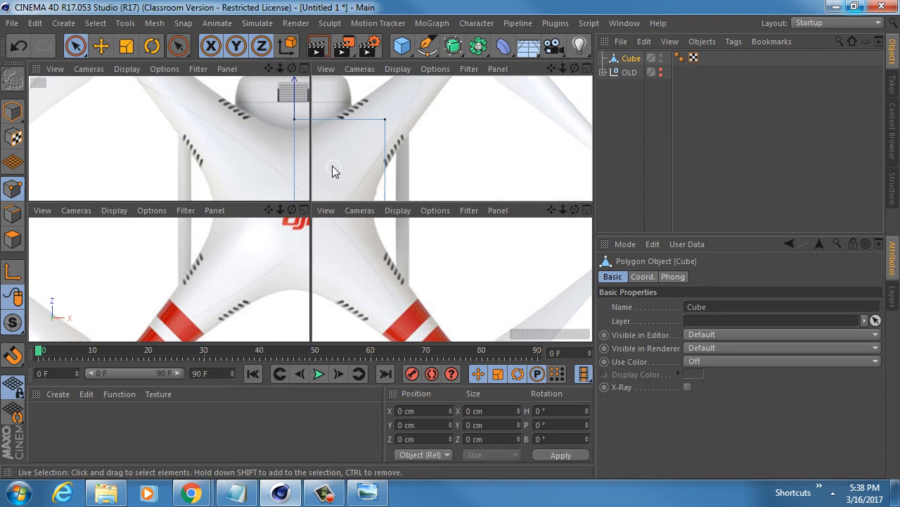
pyautogui.middleClick(185, 106)
pyautogui.keyDown('alt'); pyautogui.moveTo(420, 193); pyautogui.dragTo(330, 221); pyautogui.keyUp('alt')
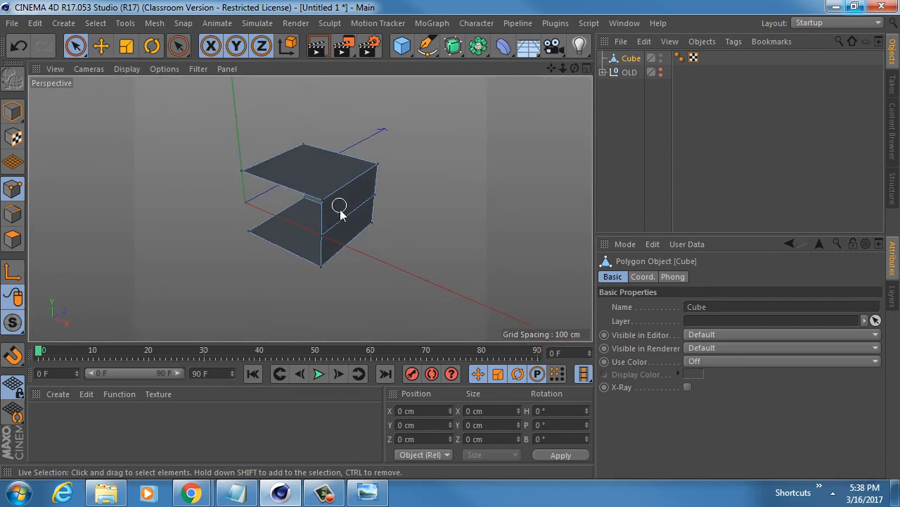
pyautogui.middleClick(331, 213)
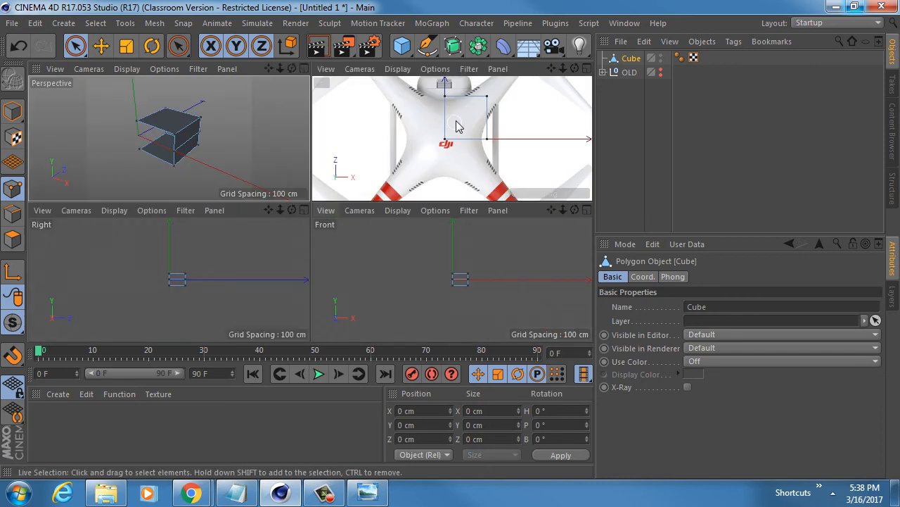
pyautogui.middleClick(455, 125)
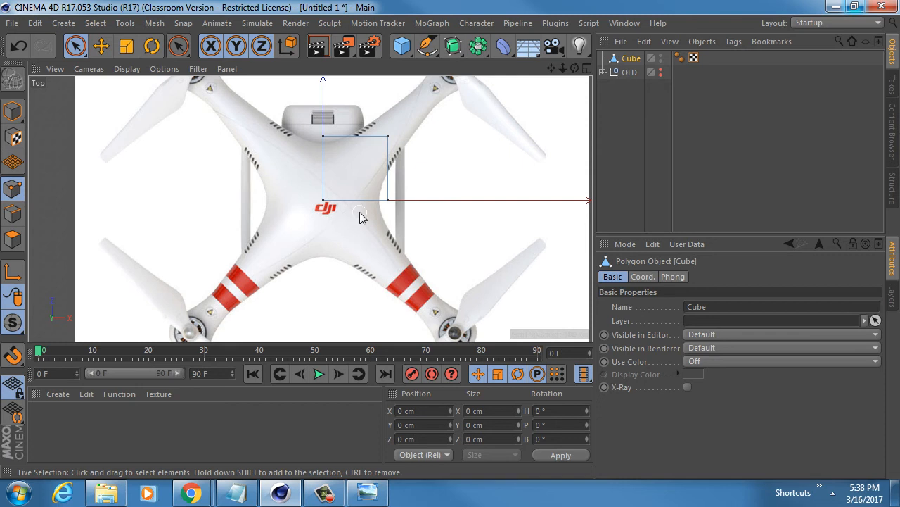
pyautogui.middleClick(349, 176)
pyautogui.middleClick(214, 116)
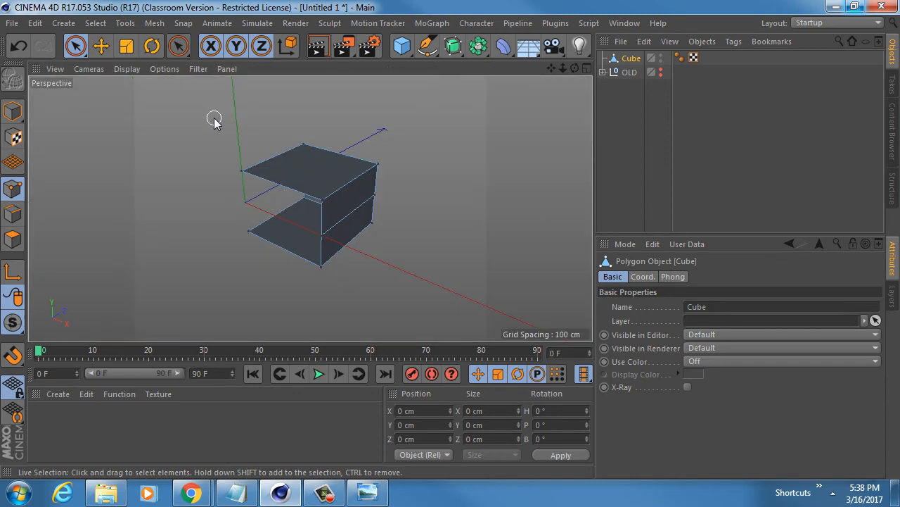
pyautogui.keyDown('alt'); pyautogui.moveTo(316, 176); pyautogui.dragTo(349, 184); pyautogui.keyUp('alt')
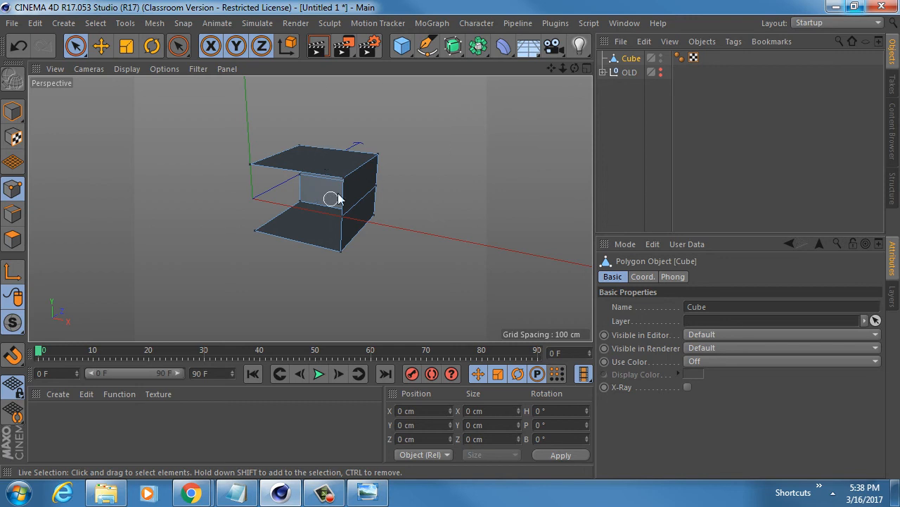
# Switch to Model mode, add two Symmetry objects to the scene and reselect the quarter cube.
pyautogui.click(13, 111)
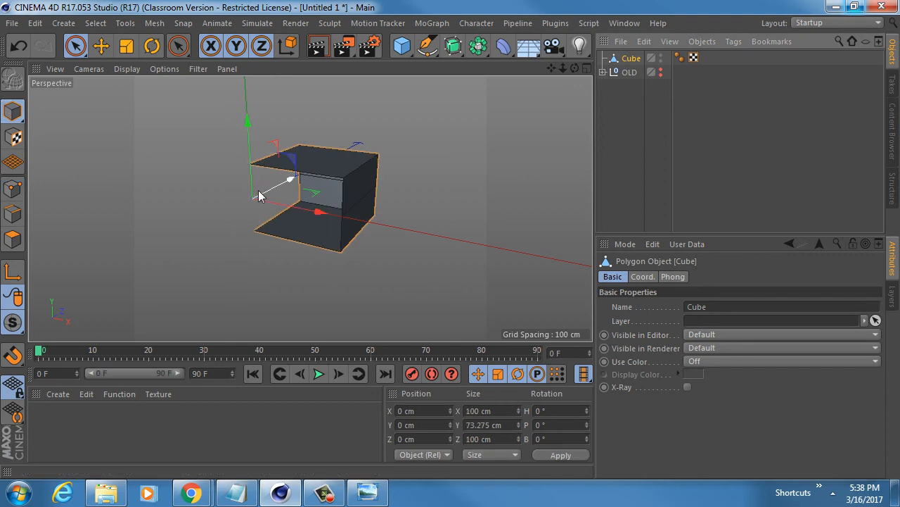
pyautogui.click(454, 47)
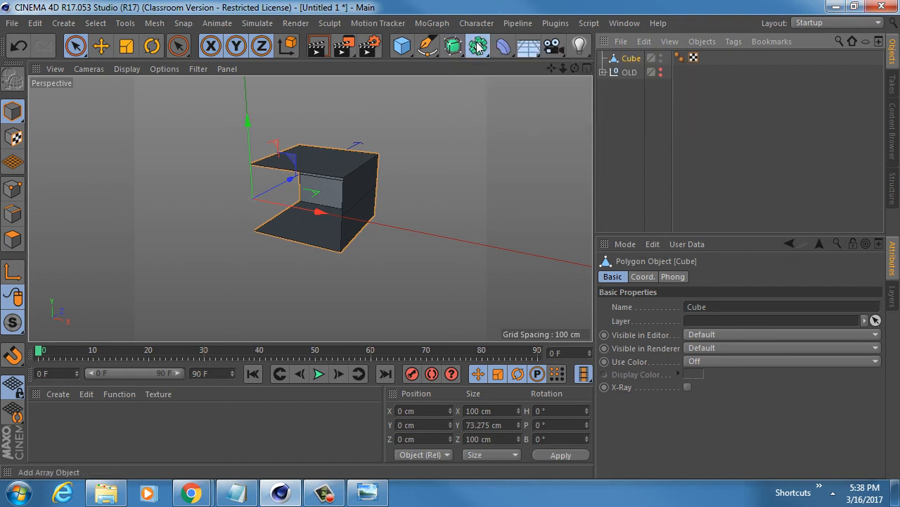
pyautogui.click(478, 46)
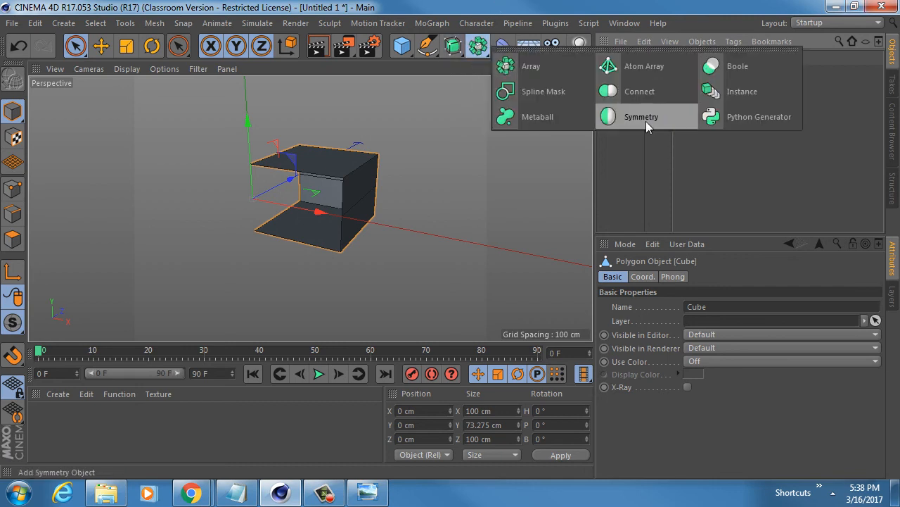
pyautogui.click(645, 121)
pyautogui.click(477, 47)
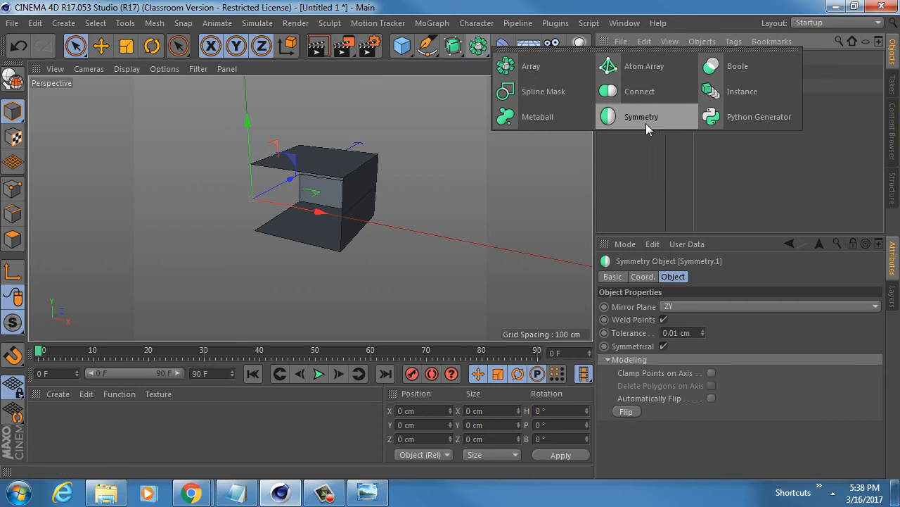
pyautogui.press('Escape')
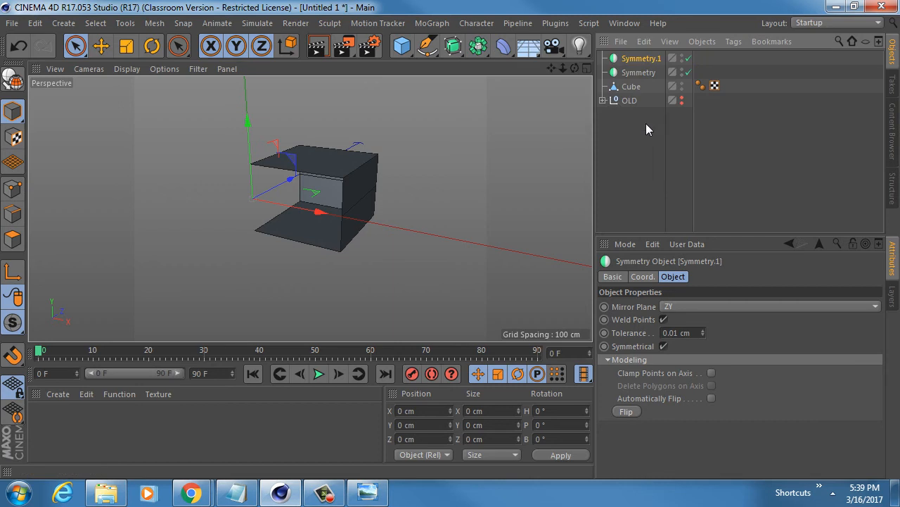
pyautogui.click(633, 84)
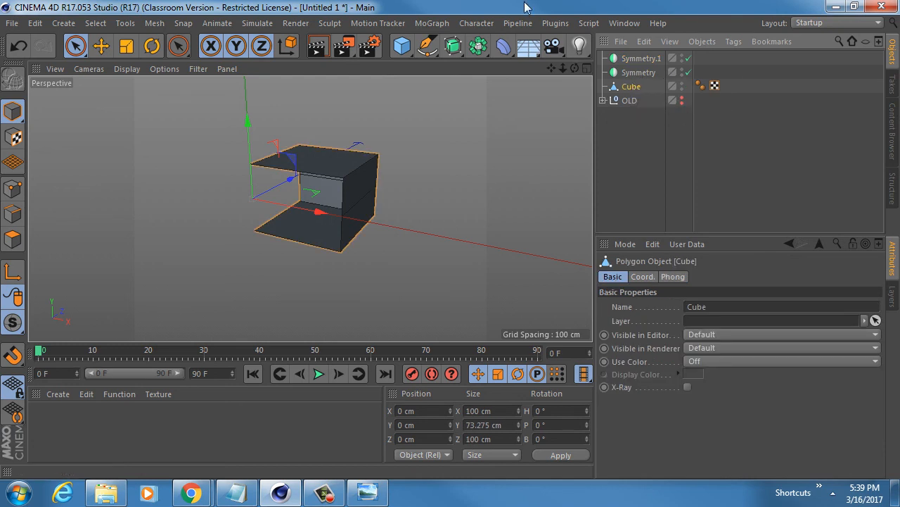
# Save the scene in the Assignment_4 folder, naming it with the author's name followed by _Assignment_4_Drone_v1.
pyautogui.hotkey('ctrl', 's')
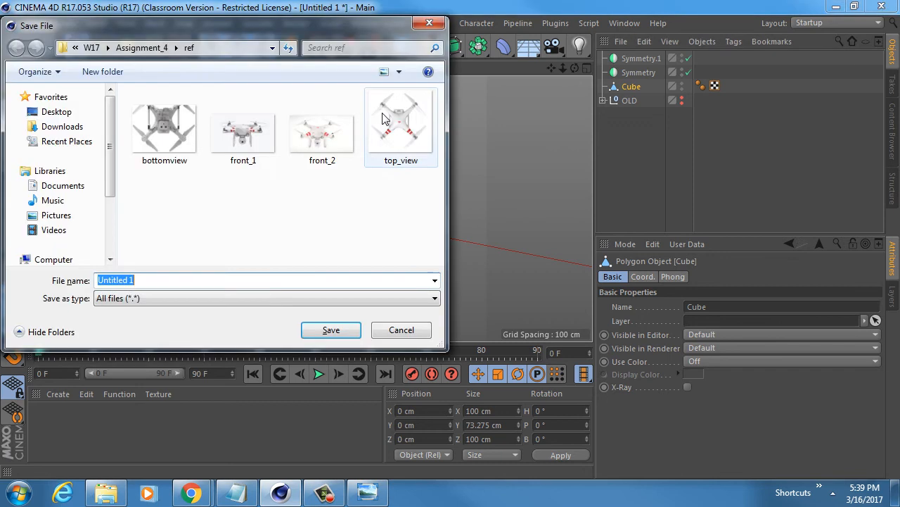
pyautogui.click(143, 48)
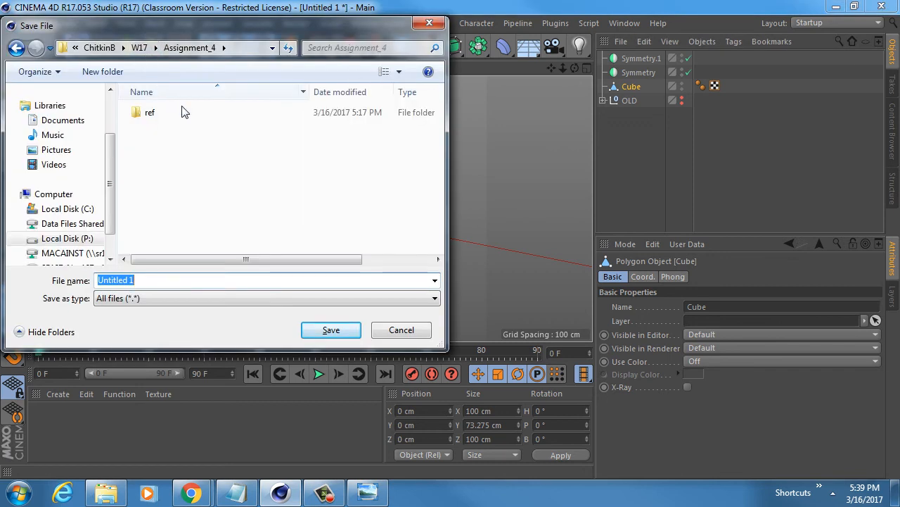
pyautogui.click(148, 280)
pyautogui.moveTo(147, 280); pyautogui.dragTo(89, 281)
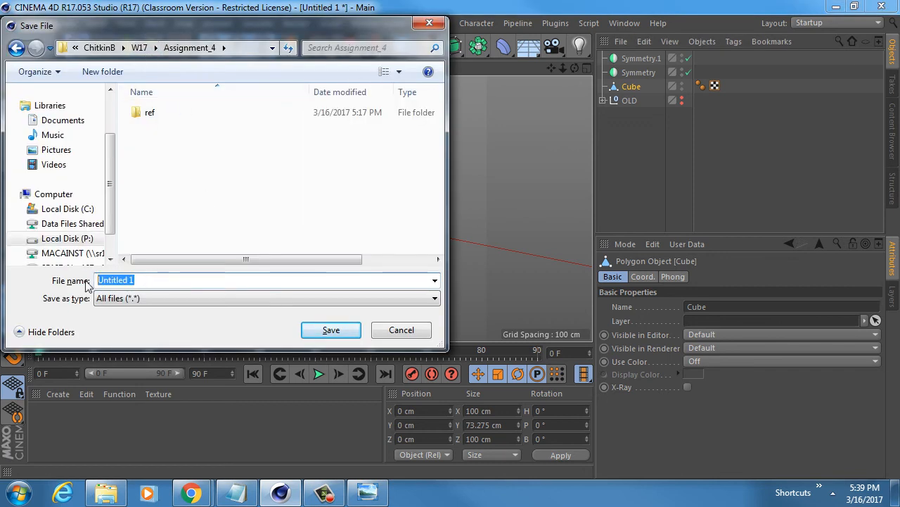
pyautogui.write('Chi')
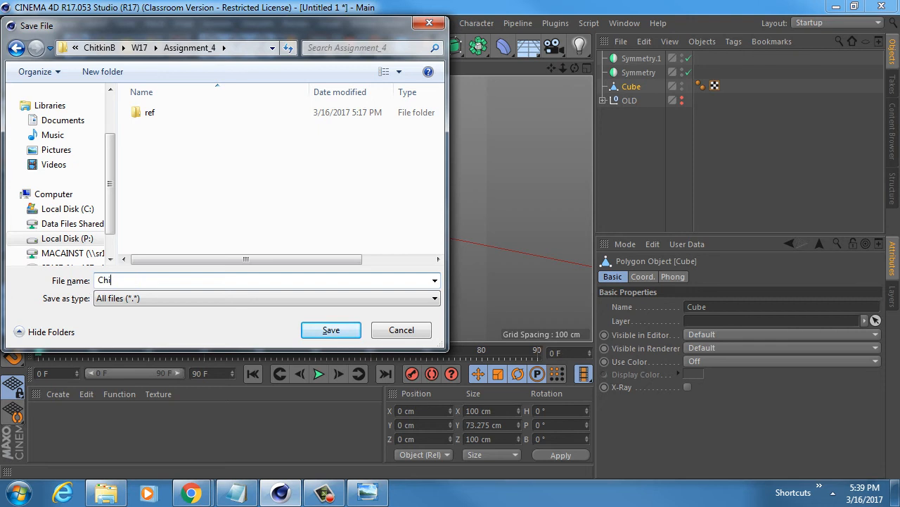
pyautogui.write('tkin_Assignment_4_Drone_v1')
pyautogui.press('Return')
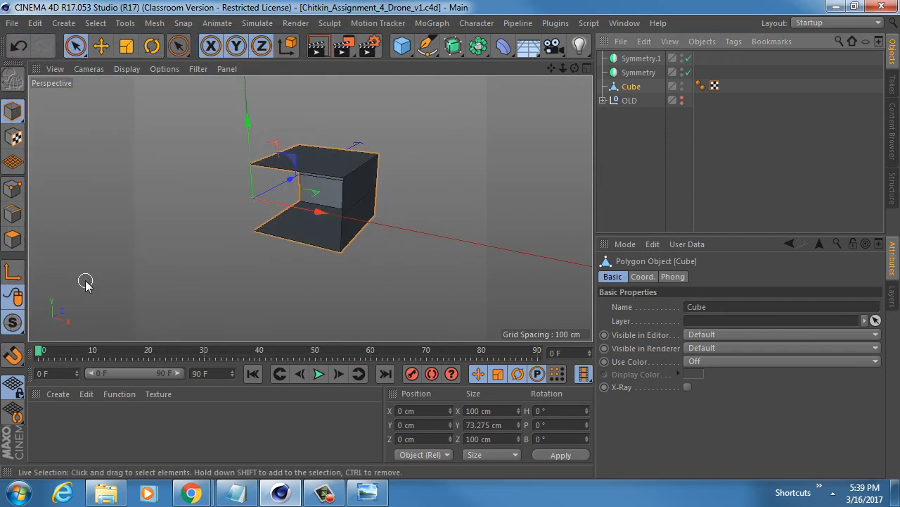
# Rename the quarter cube as Drone Body.
pyautogui.click(634, 86)
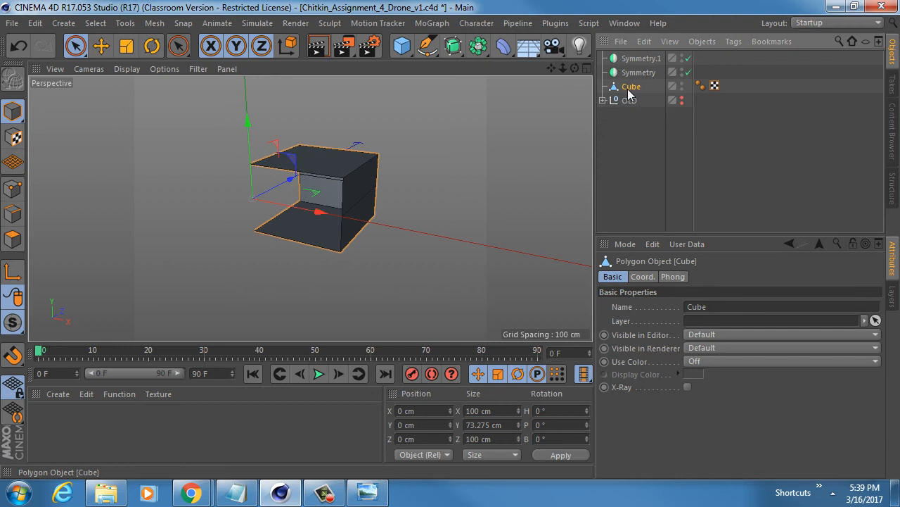
pyautogui.doubleClick(632, 87)
pyautogui.write('Drone Body')
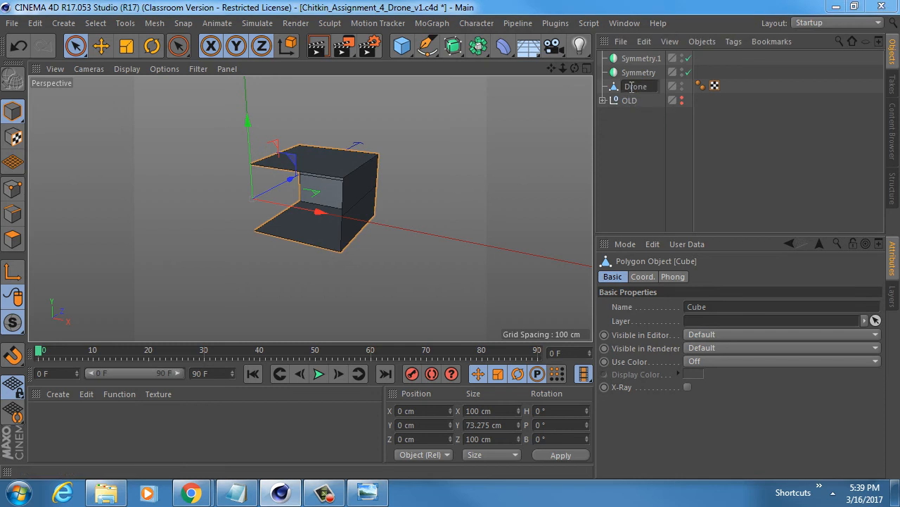
pyautogui.press('Return')
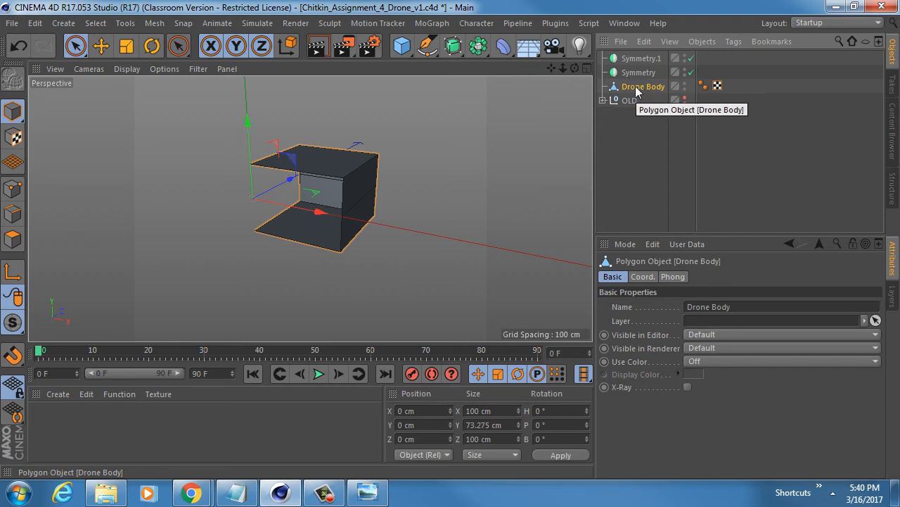
# Make Drone Body a child of the Symmetry object and check the mirrored half in the Perspective and Top views.
pyautogui.moveTo(635, 86); pyautogui.dragTo(644, 78)
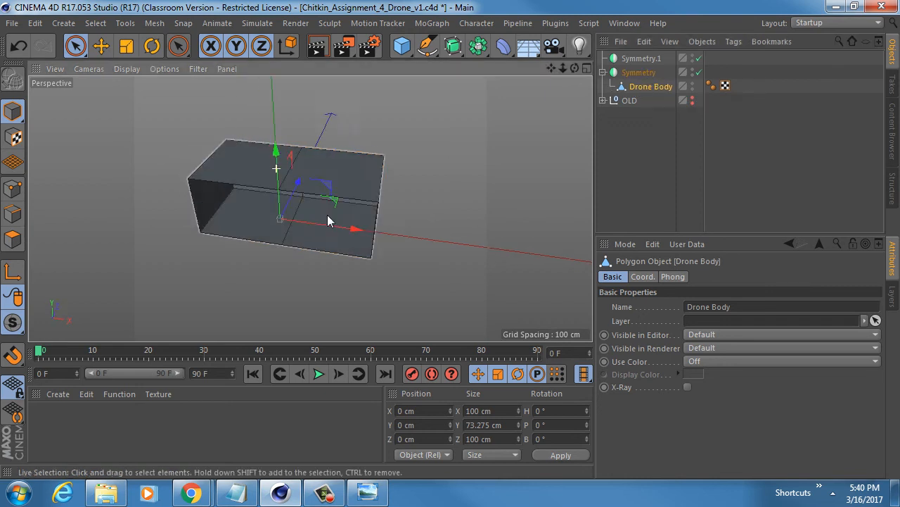
pyautogui.keyDown('alt'); pyautogui.moveTo(327, 221); pyautogui.dragTo(260, 169); pyautogui.keyUp('alt')
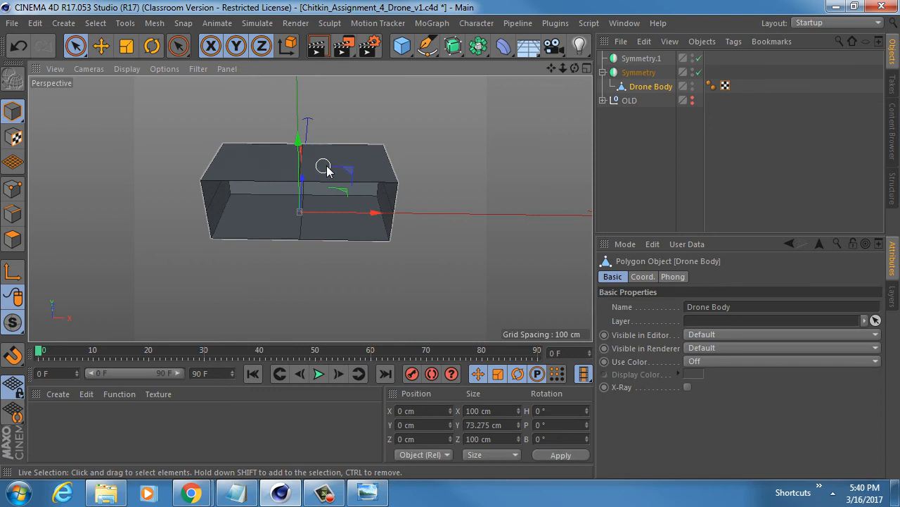
pyautogui.click(351, 171)
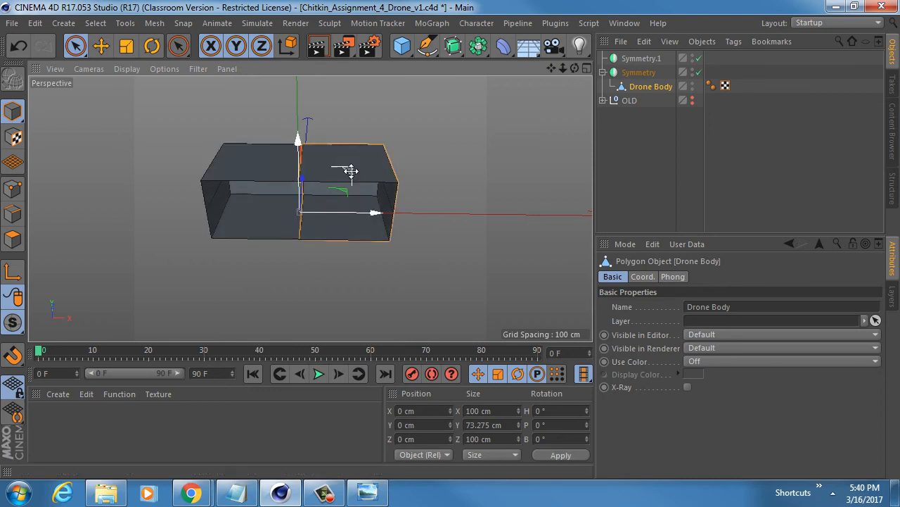
pyautogui.middleClick(351, 171)
pyautogui.middleClick(445, 144)
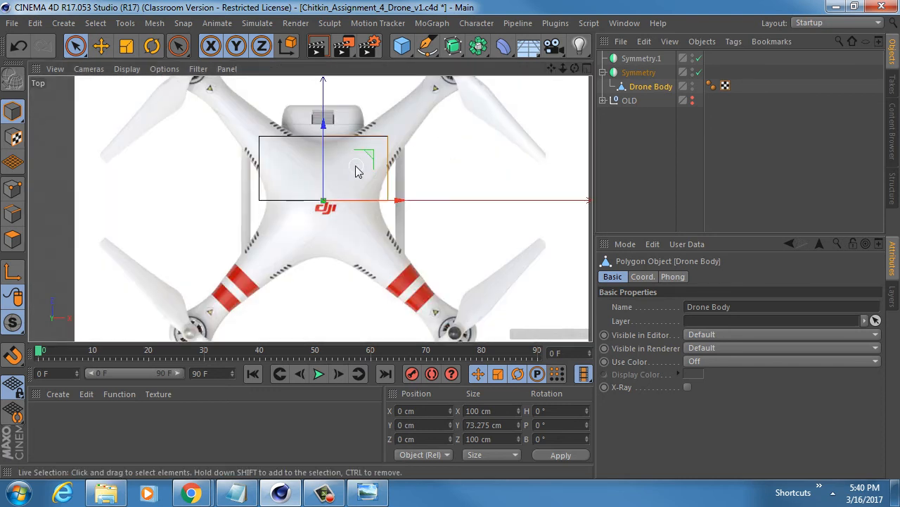
# Set the Mirror Plane of the Symmetry object that contains Drone Body to XY.
pyautogui.click(639, 73)
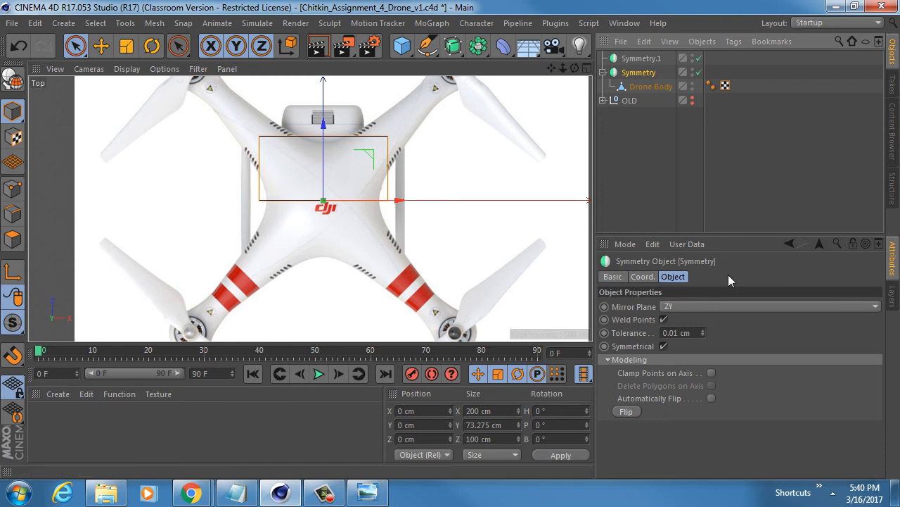
pyautogui.click(698, 304)
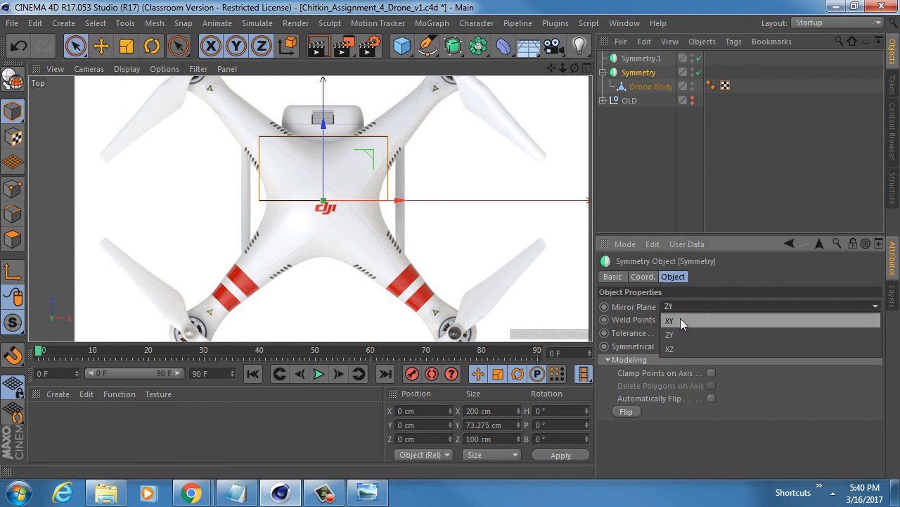
pyautogui.click(680, 318)
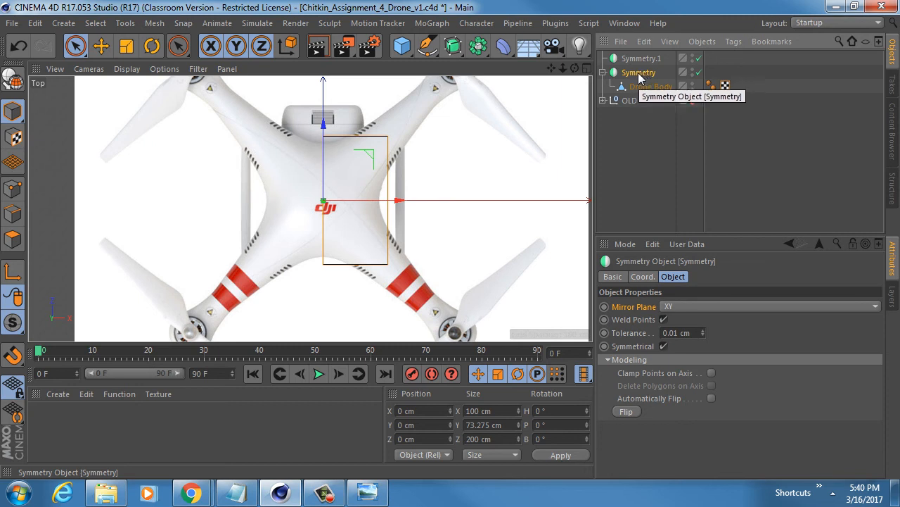
# Nest the Symmetry object under Symmetry.1 and view the fully mirrored body in the Perspective view.
pyautogui.moveTo(639, 78); pyautogui.dragTo(649, 61)
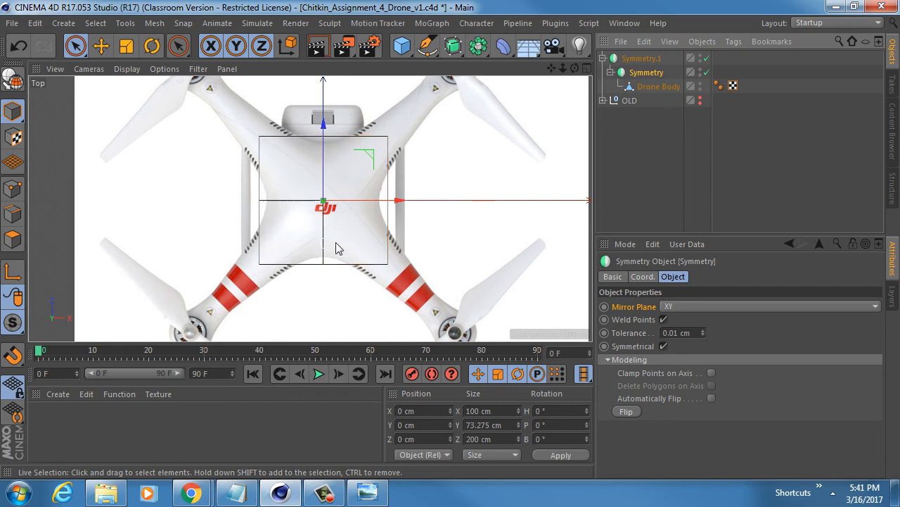
pyautogui.middleClick(296, 209)
pyautogui.middleClick(211, 155)
pyautogui.keyDown('alt'); pyautogui.moveTo(309, 209); pyautogui.dragTo(291, 175); pyautogui.keyUp('alt')
pyautogui.scroll(-3, 291, 175)
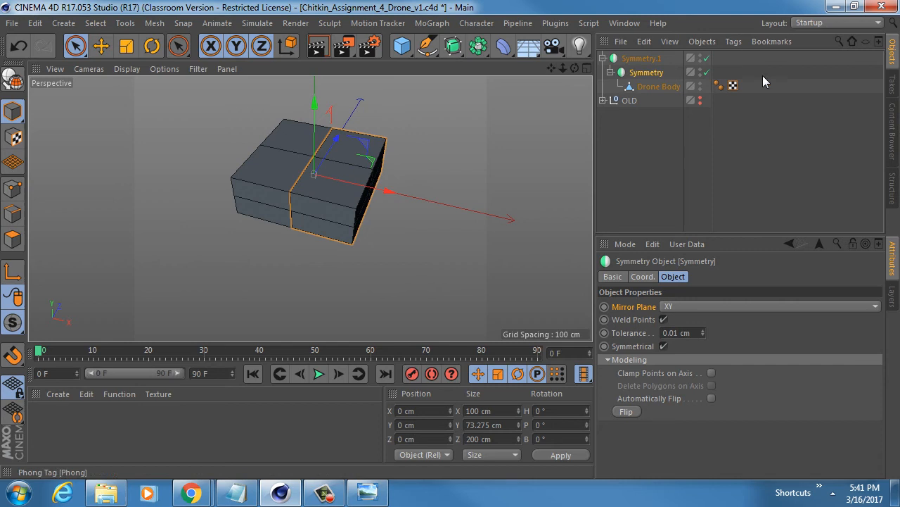
# Switch the two Symmetry objects off and back on to compare what each one mirrors.
pyautogui.click(707, 60)
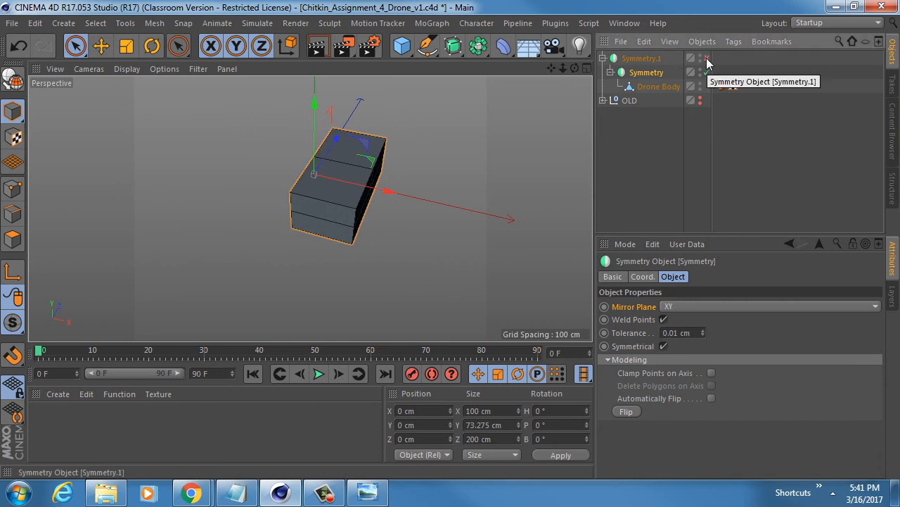
pyautogui.moveTo(312, 187)
pyautogui.keyDown('alt'); pyautogui.mouseDown()
pyautogui.moveTo(455, 153)
pyautogui.moveTo(282, 184)
pyautogui.moveTo(342, 171)
pyautogui.moveTo(328, 182)
pyautogui.mouseUp(); pyautogui.keyUp('alt')
pyautogui.click(708, 73)
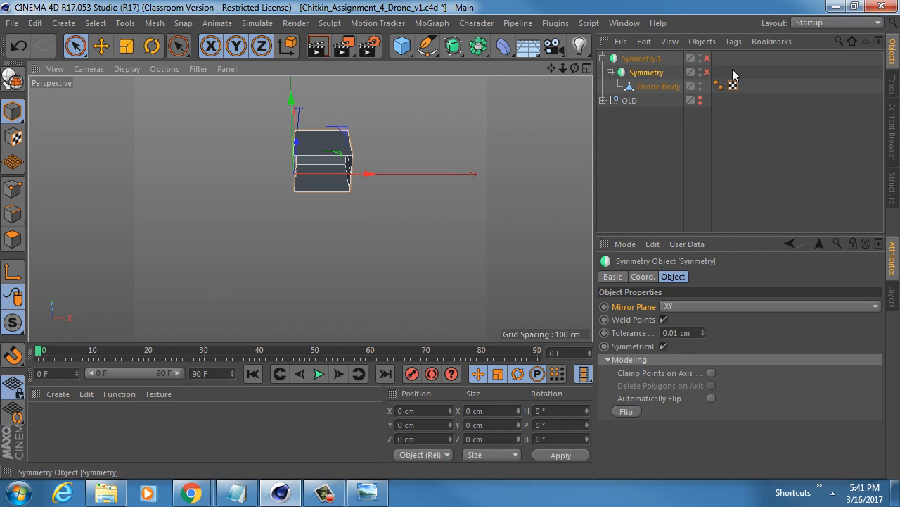
pyautogui.click(707, 73)
pyautogui.keyDown('alt'); pyautogui.moveTo(382, 155); pyautogui.dragTo(241, 169); pyautogui.keyUp('alt')
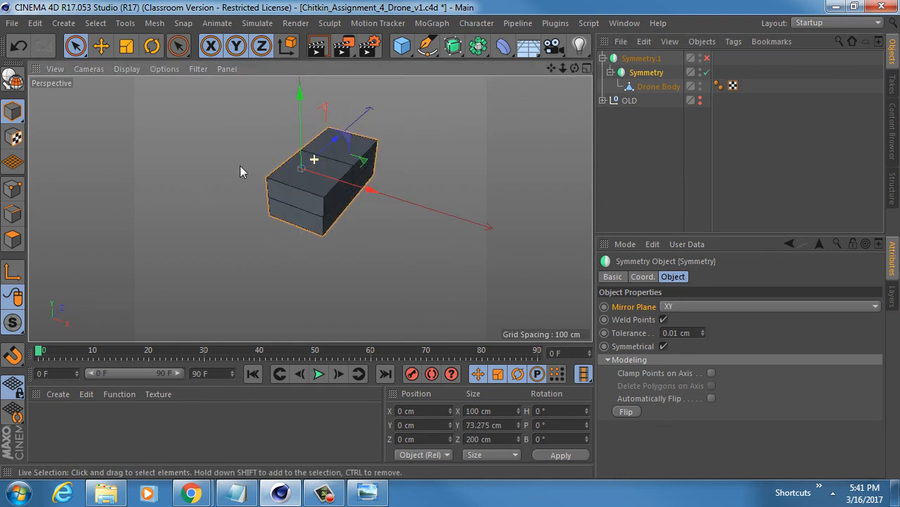
pyautogui.click(708, 58)
pyautogui.moveTo(312, 156)
pyautogui.keyDown('alt'); pyautogui.mouseDown()
pyautogui.moveTo(344, 122)
pyautogui.moveTo(221, 141)
pyautogui.moveTo(401, 181)
pyautogui.moveTo(307, 173)
pyautogui.mouseUp(); pyautogui.keyUp('alt')
# Select the Drone Body object, inspect its mirrored shape and switch to Points mode in the Top view.
pyautogui.click(661, 87)
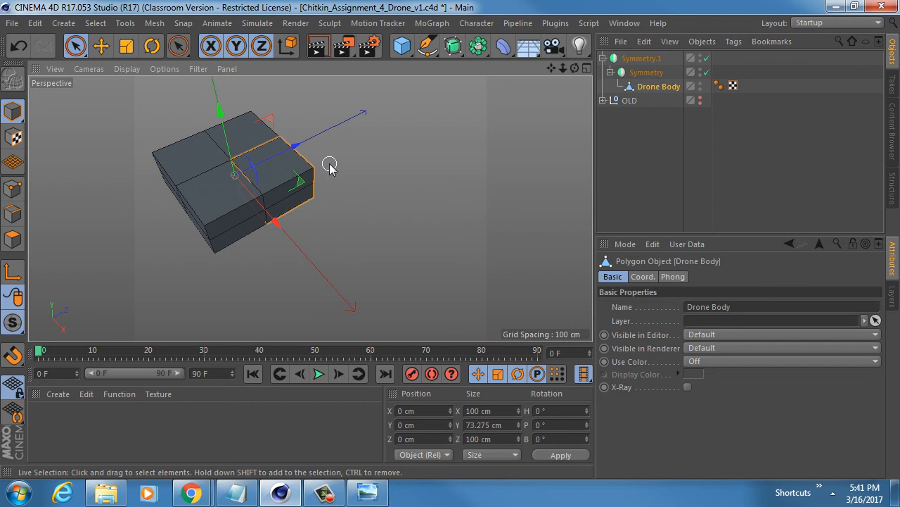
pyautogui.keyDown('alt'); pyautogui.moveTo(328, 182); pyautogui.dragTo(287, 160); pyautogui.keyUp('alt')
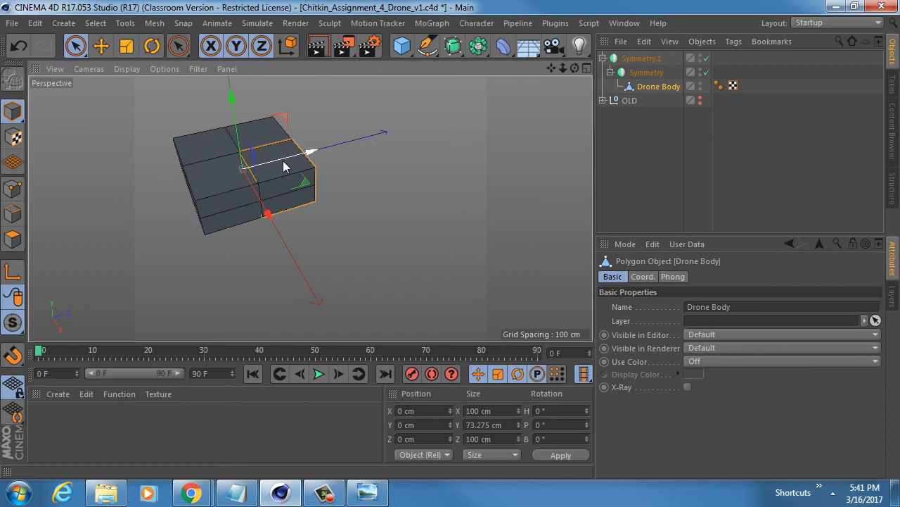
pyautogui.click(321, 173)
pyautogui.click(323, 174)
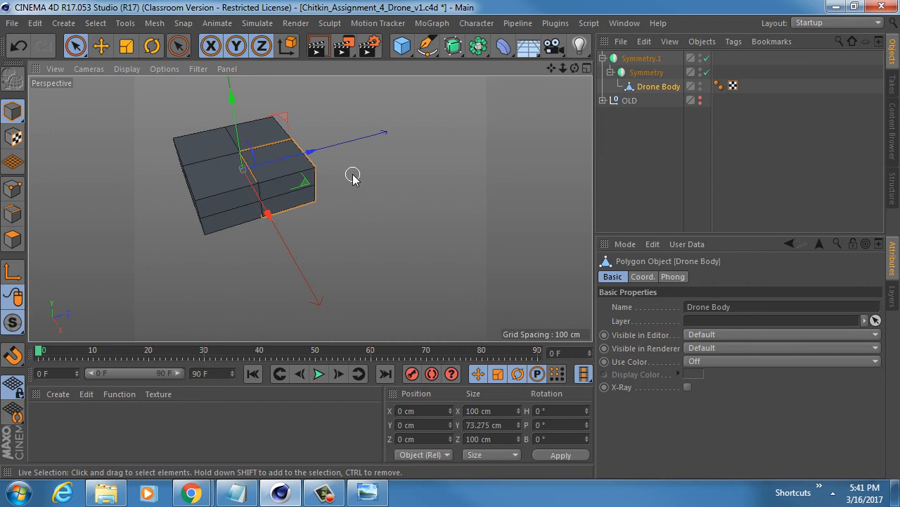
pyautogui.keyDown('alt'); pyautogui.moveTo(271, 195); pyautogui.dragTo(303, 158); pyautogui.keyUp('alt')
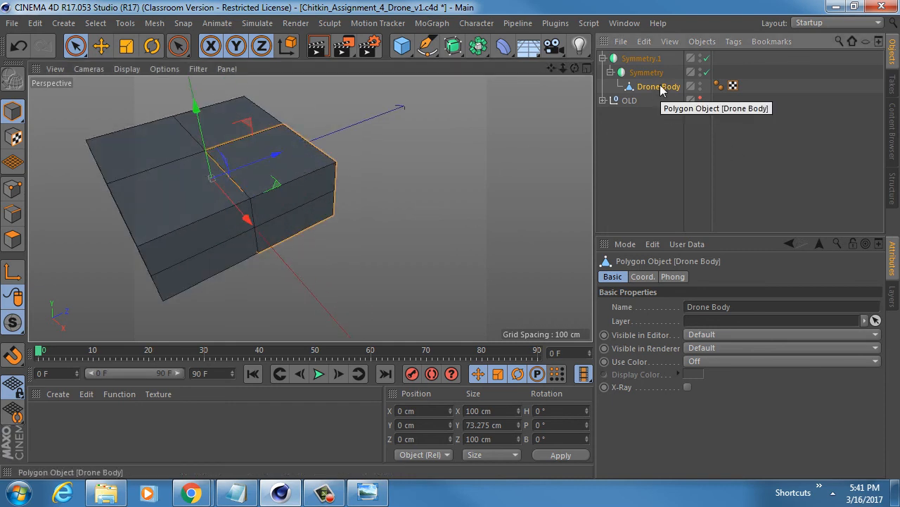
pyautogui.middleClick(291, 188)
pyautogui.middleClick(432, 141)
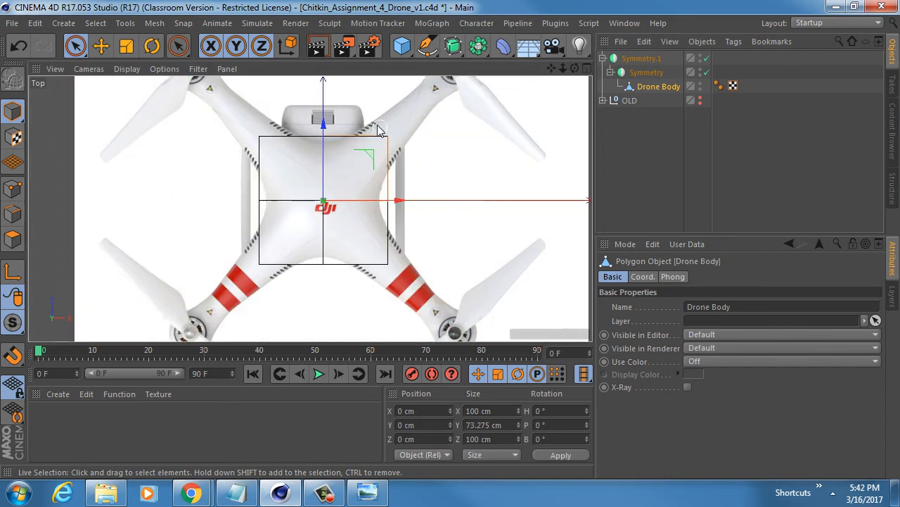
pyautogui.keyDown('alt'); pyautogui.moveTo(379, 129); pyautogui.dragTo(351, 169, button='middle'); pyautogui.keyUp('alt')
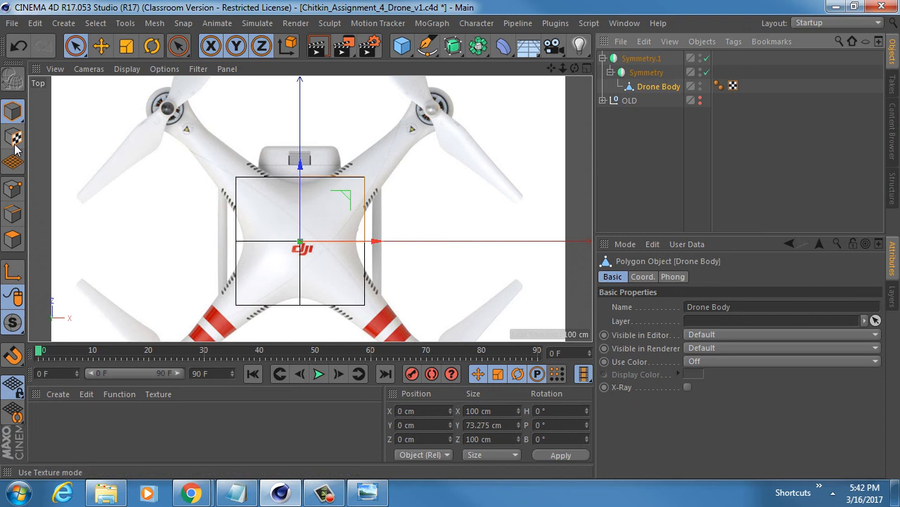
pyautogui.click(12, 188)
# Enable Only Select Visible Elements, then select the body's upper-edge centre point in the Top view and move it inward to Z about 89 cm.
pyautogui.scroll(3, 321, 194)
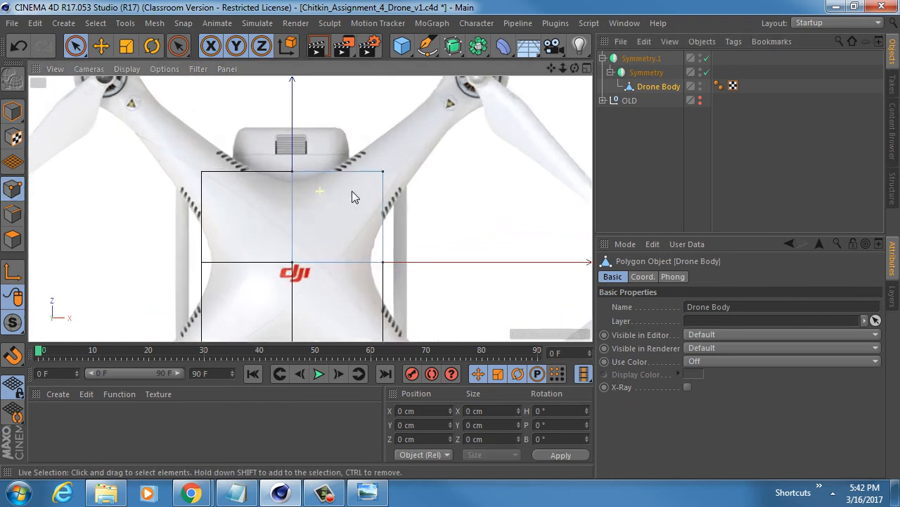
pyautogui.scroll(2, 352, 191)
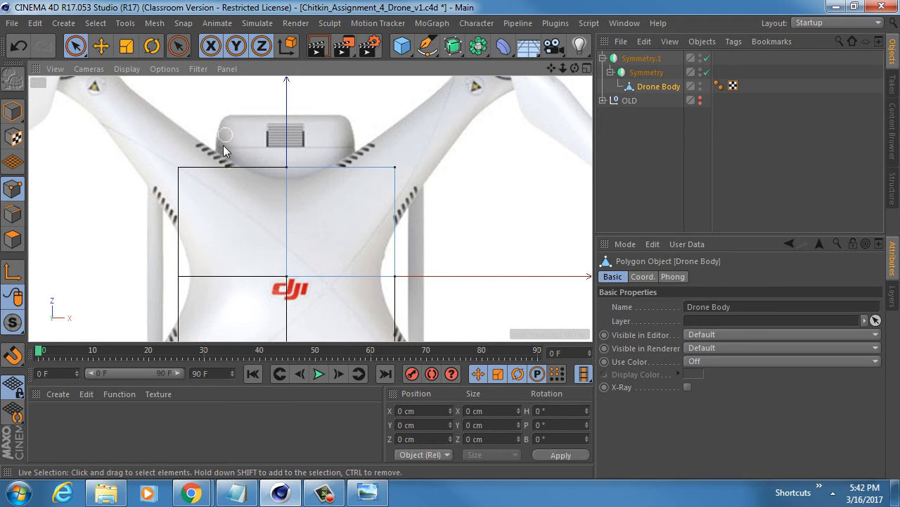
pyautogui.scroll(2, 259, 184)
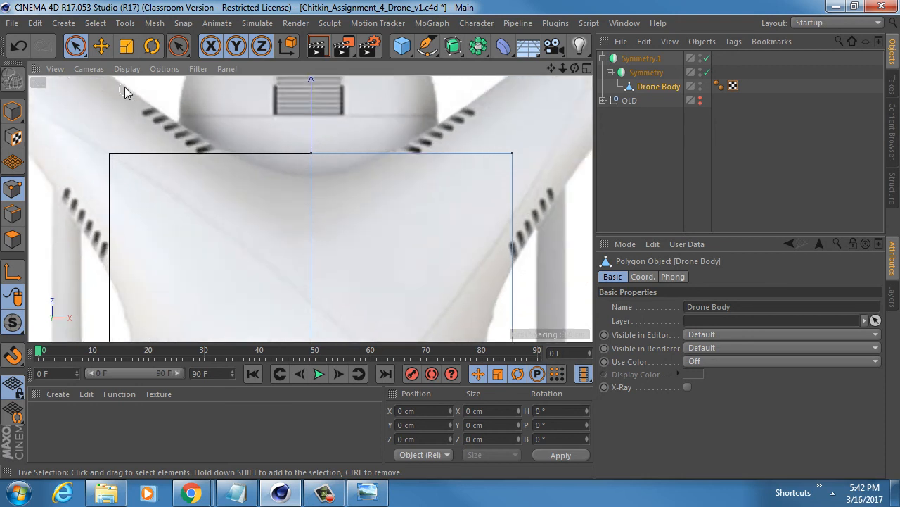
pyautogui.click(311, 154)
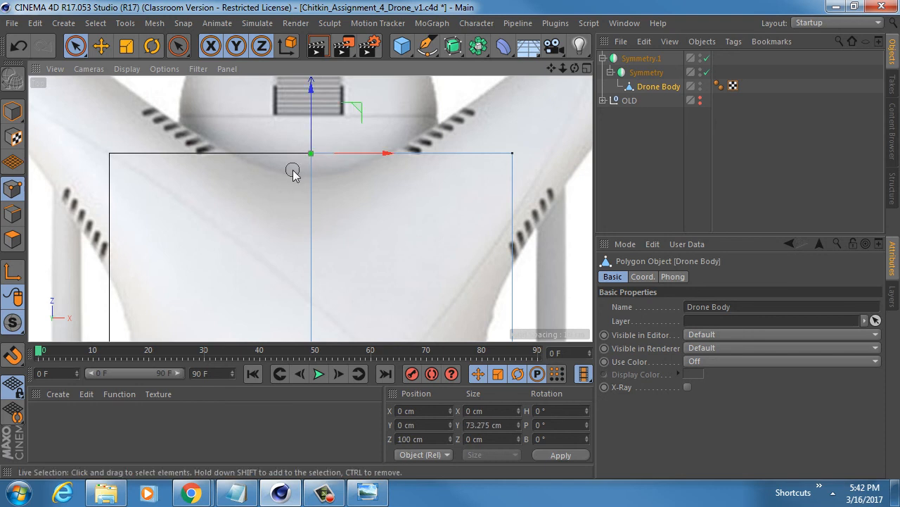
pyautogui.press('e')
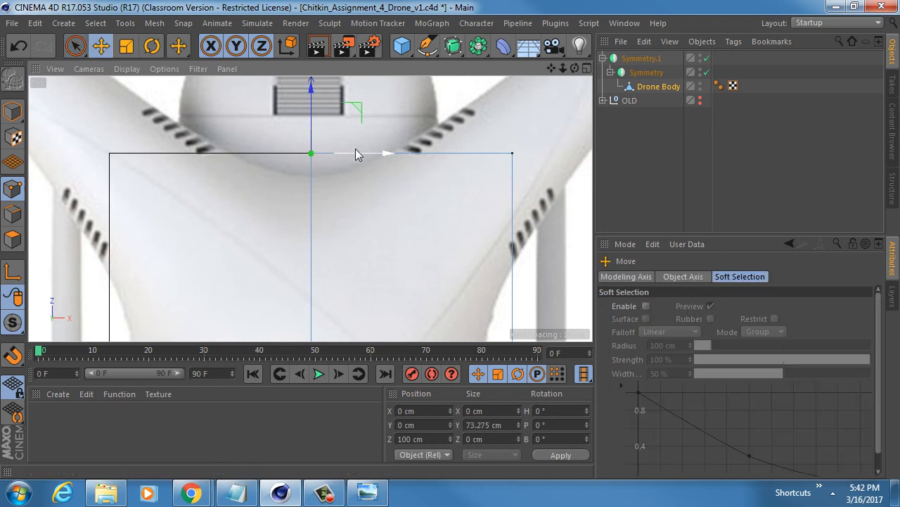
pyautogui.press('space')
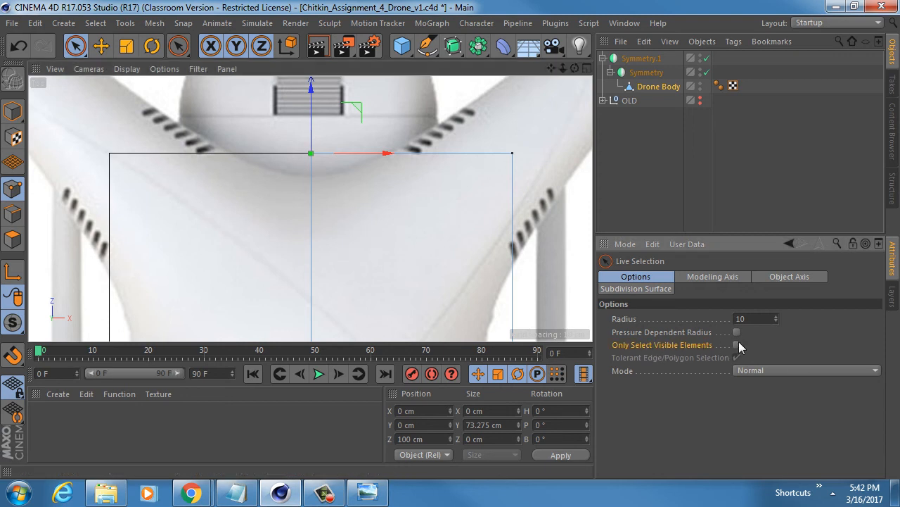
pyautogui.click(312, 154)
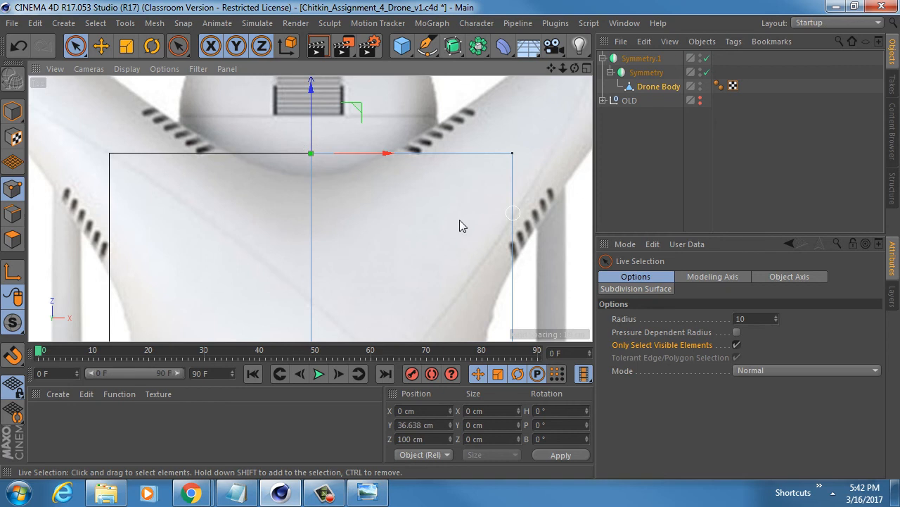
pyautogui.middleClick(347, 201)
pyautogui.middleClick(412, 150)
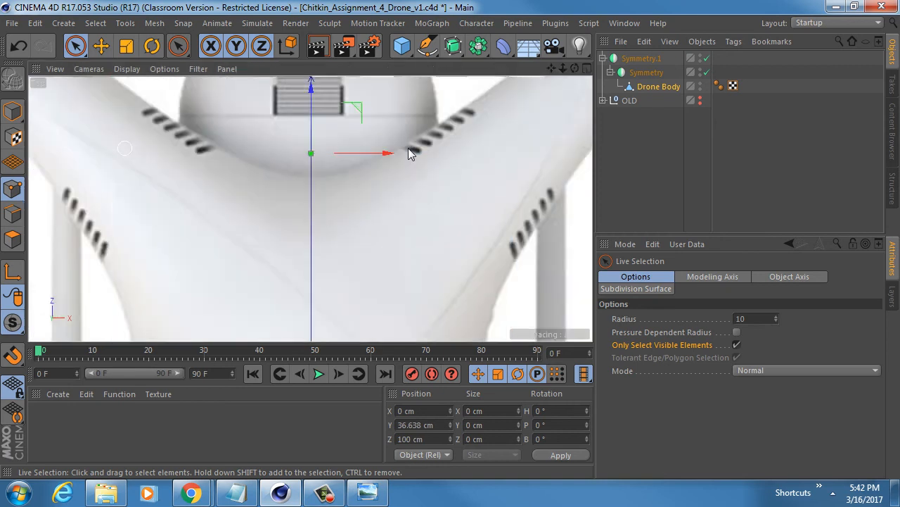
pyautogui.scroll(2, 315, 153)
pyautogui.moveTo(314, 94); pyautogui.dragTo(316, 127)
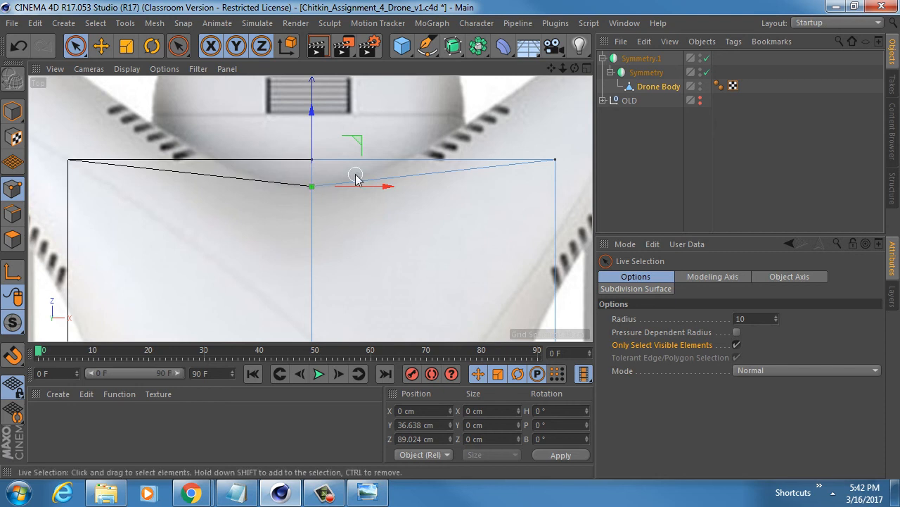
# Examine the body's centre edge around the moved point from close up in the Perspective view.
pyautogui.middleClick(299, 186)
pyautogui.middleClick(177, 124)
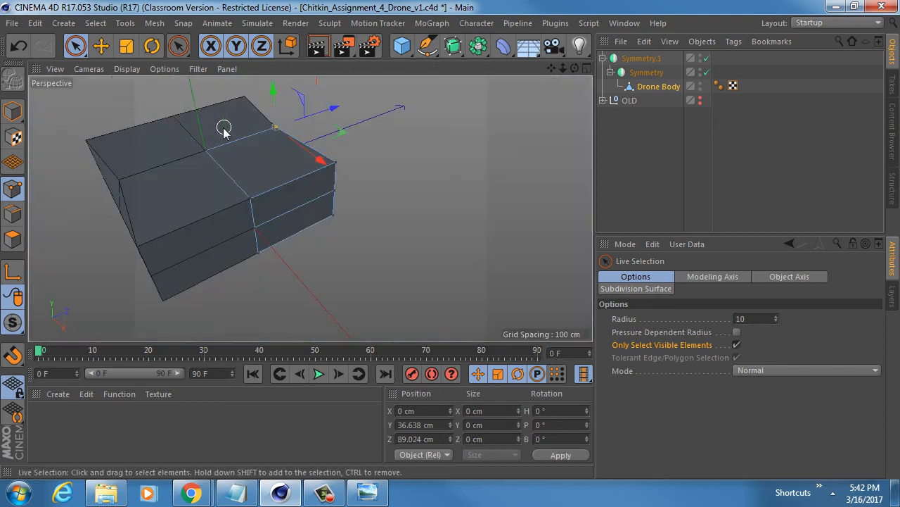
pyautogui.keyDown('alt'); pyautogui.moveTo(184, 141); pyautogui.dragTo(130, 136); pyautogui.keyUp('alt')
pyautogui.keyDown('alt'); pyautogui.moveTo(372, 157); pyautogui.dragTo(432, 159, button='right'); pyautogui.keyUp('alt')
pyautogui.keyDown('alt'); pyautogui.moveTo(349, 159); pyautogui.dragTo(392, 201); pyautogui.keyUp('alt')
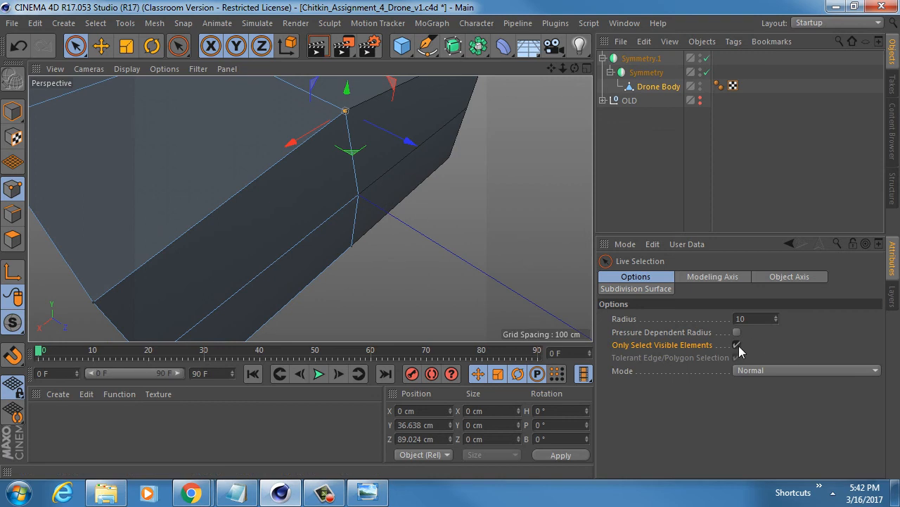
# Undo the point move, show all four views and turn off Only Select Visible Elements for Live Selection.
pyautogui.hotkey('ctrl', 'z')
pyautogui.press('F5')
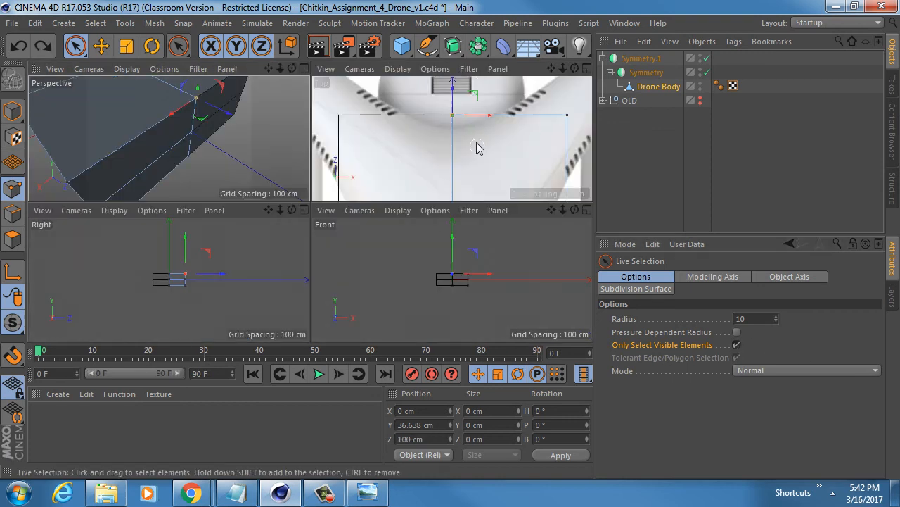
pyautogui.click(451, 115)
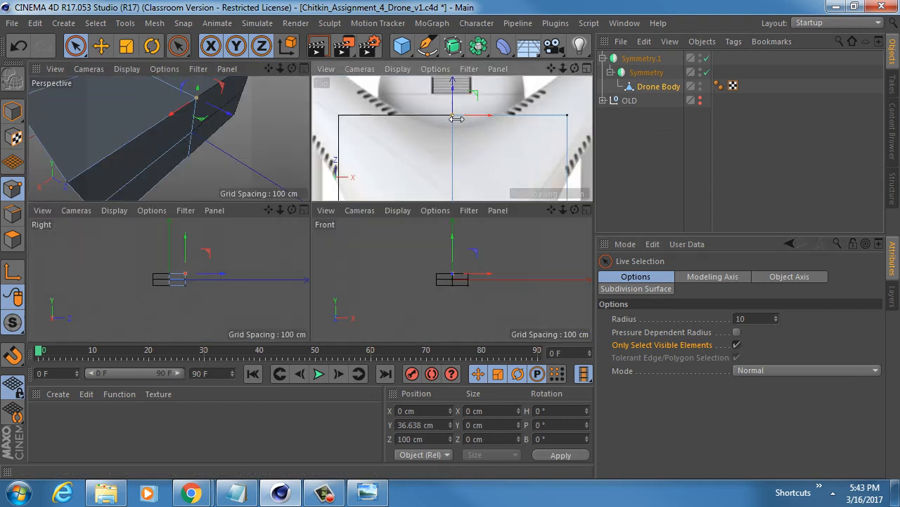
pyautogui.click(737, 344)
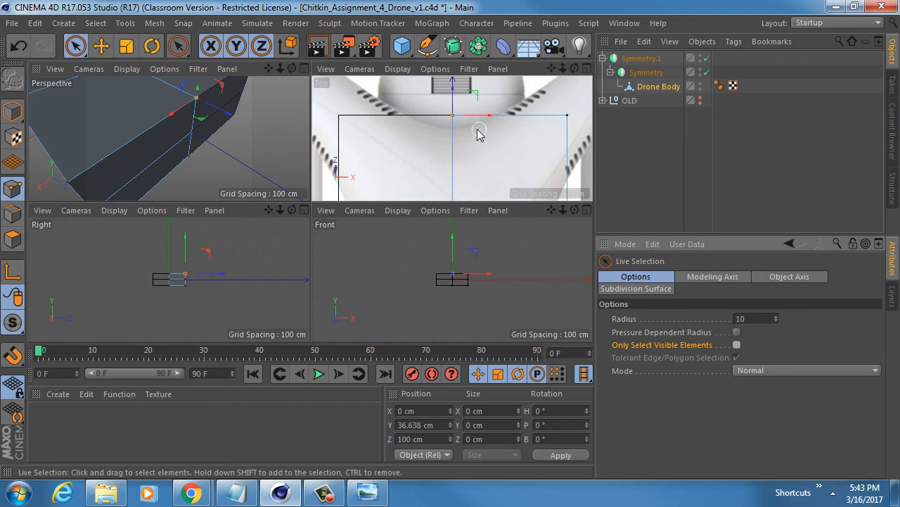
# Select the centre points through the body's upper edge in the Top view and try moving them inward along Z in the Perspective view.
pyautogui.click(452, 115)
pyautogui.press('F1')
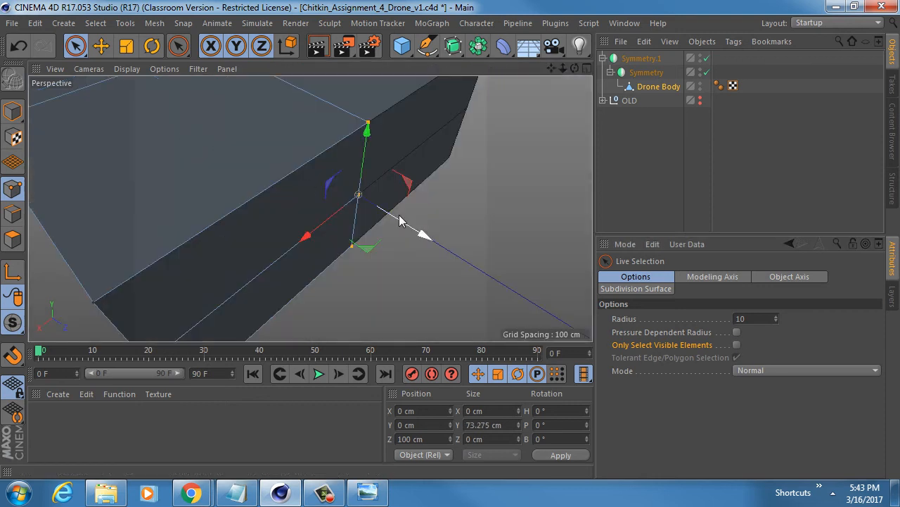
pyautogui.moveTo(422, 237); pyautogui.dragTo(366, 201)
pyautogui.hotkey('ctrl', 'z')
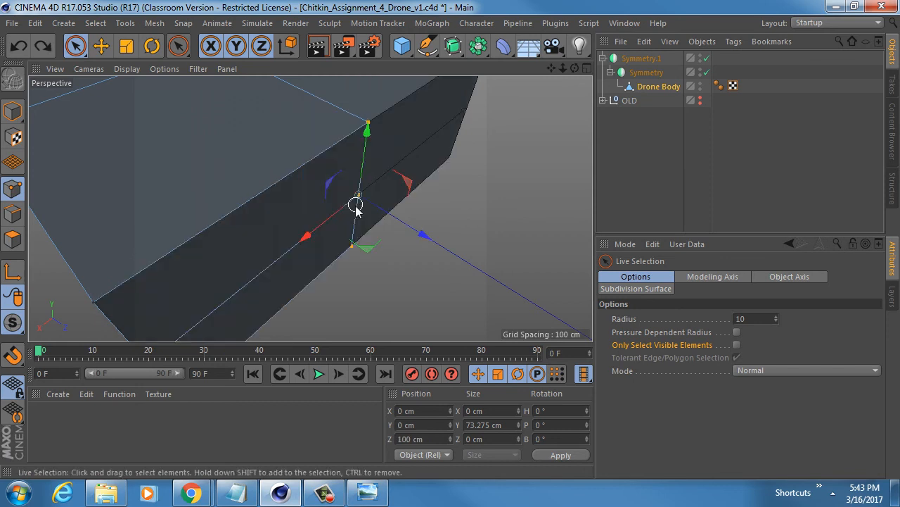
# Move the selected upper-edge centre points inward to Z about 88 cm in the Top view, following the reference outline.
pyautogui.press('F5')
pyautogui.press('F2')
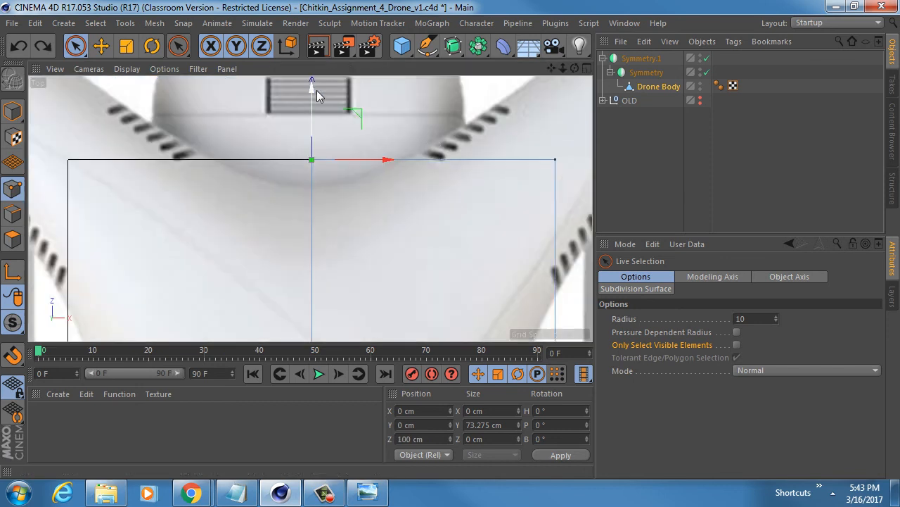
pyautogui.moveTo(310, 83); pyautogui.dragTo(313, 120)
pyautogui.scroll(-4, 314, 213)
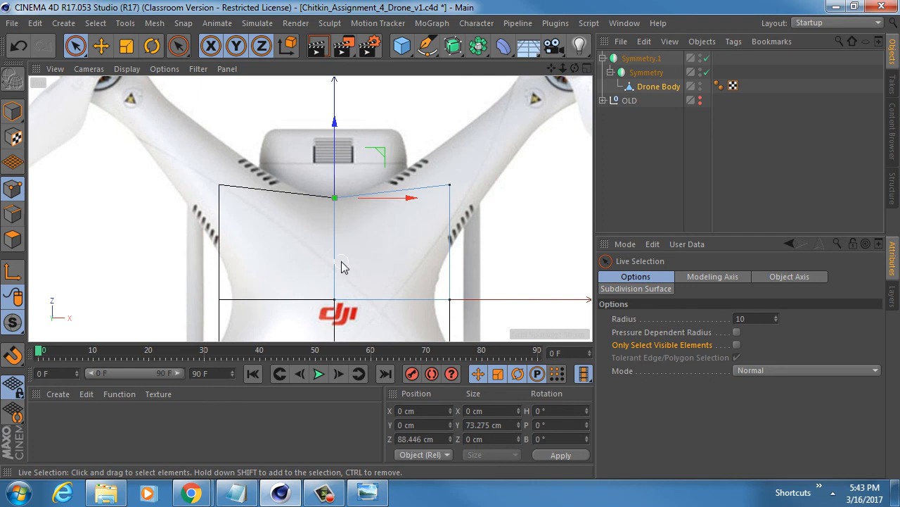
# Select the points at the middle of the body's right edge and move them inward to X about 86 cm.
pyautogui.keyDown('alt'); pyautogui.moveTo(344, 263); pyautogui.dragTo(370, 218, button='middle'); pyautogui.keyUp('alt')
pyautogui.click(442, 228)
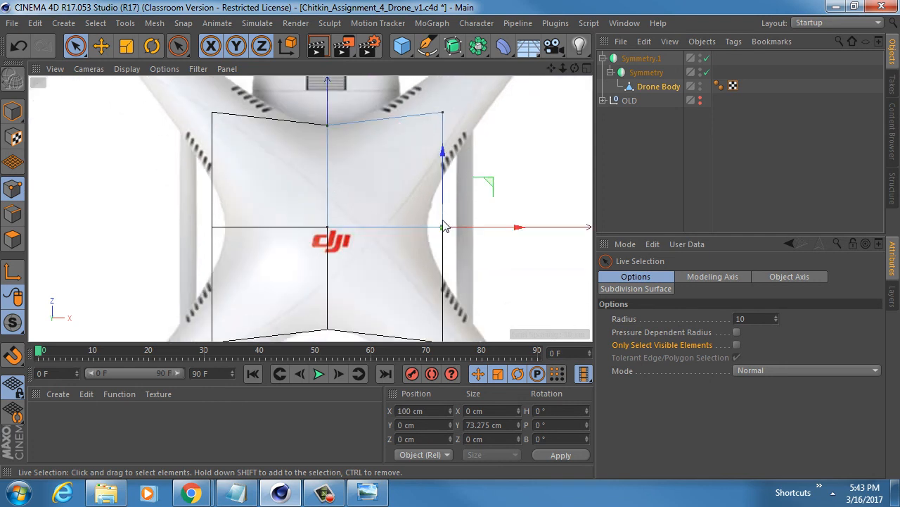
pyautogui.scroll(2, 365, 212)
pyautogui.keyDown('alt'); pyautogui.moveTo(377, 215); pyautogui.dragTo(321, 207, button='middle'); pyautogui.keyUp('alt')
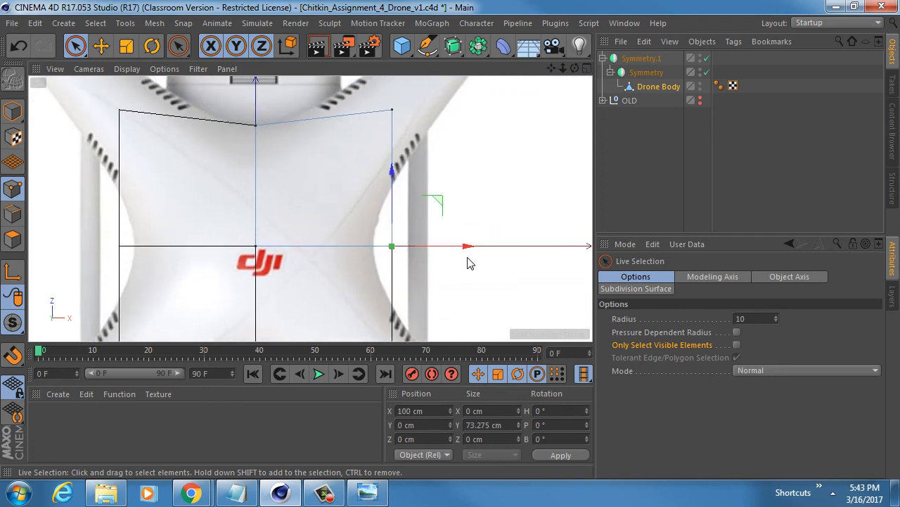
pyautogui.moveTo(474, 249); pyautogui.dragTo(455, 252)
pyautogui.scroll(5, 497, 232)
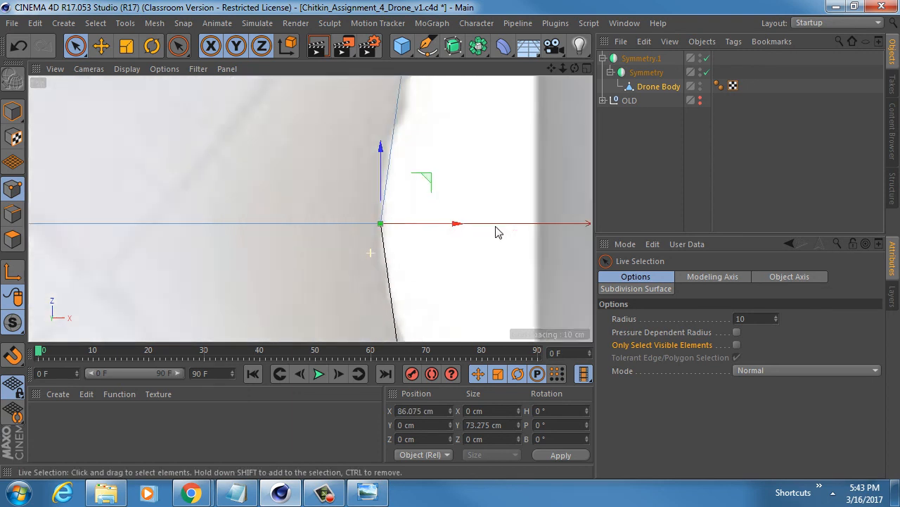
pyautogui.scroll(-8, 436, 233)
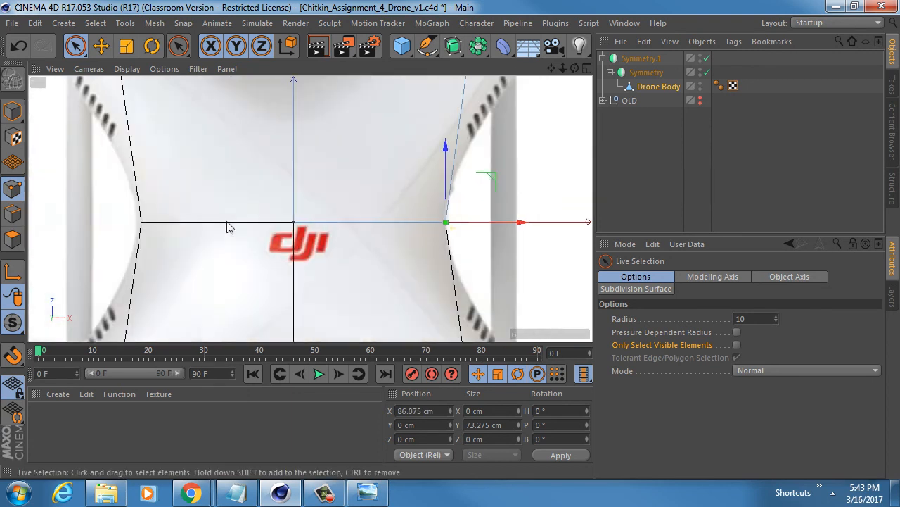
pyautogui.scroll(5, 305, 222)
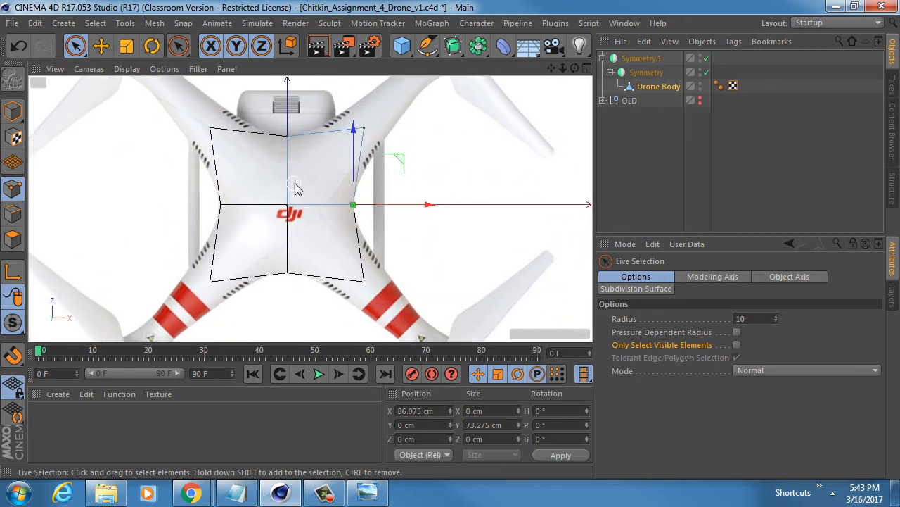
# Select the points at the body's upper-right corner in the Top view.
pyautogui.keyDown('alt'); pyautogui.moveTo(330, 169); pyautogui.dragTo(313, 203, button='middle'); pyautogui.keyUp('alt')
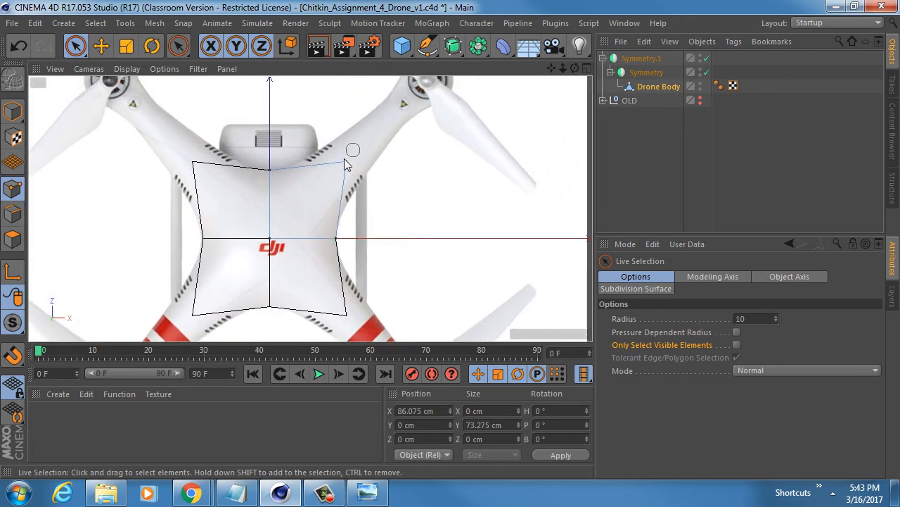
pyautogui.click(347, 165)
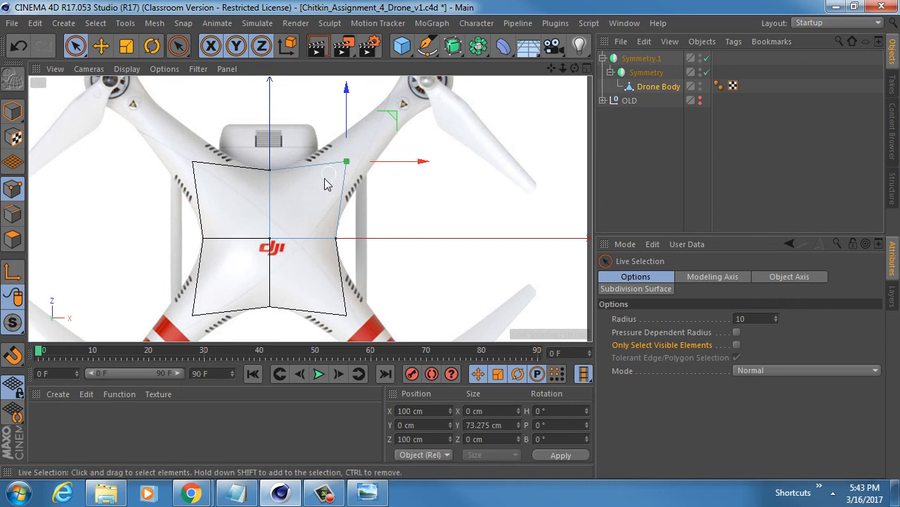
pyautogui.keyDown('alt'); pyautogui.moveTo(326, 185); pyautogui.dragTo(316, 208, button='middle'); pyautogui.keyUp('alt')
pyautogui.scroll(3, 295, 207)
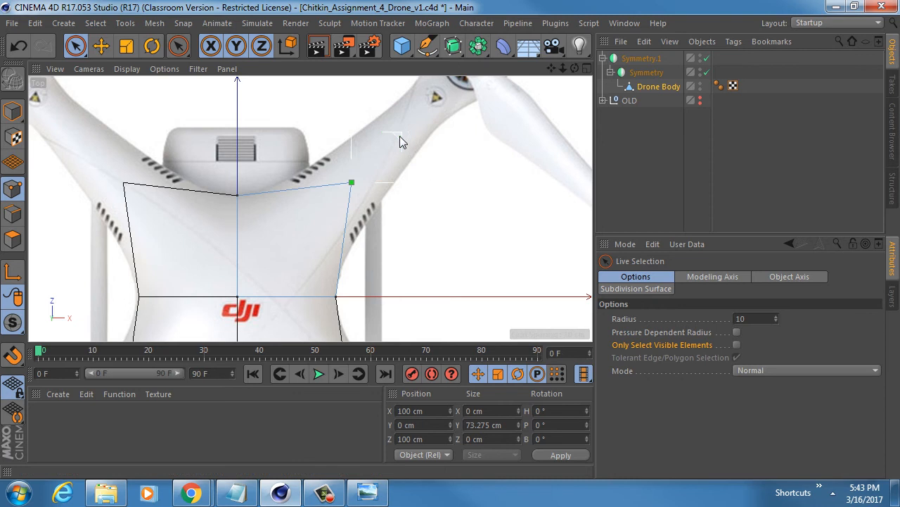
# Try moving the corner points diagonally inward to about X 63 cm, Z 67 cm with the plane handle, and undo the move.
pyautogui.moveTo(399, 142); pyautogui.dragTo(483, 54)
pyautogui.hotkey('ctrl', 'z')
pyautogui.moveTo(396, 135); pyautogui.dragTo(355, 173)
pyautogui.keyDown('alt'); pyautogui.moveTo(262, 227); pyautogui.dragTo(323, 154, button='middle'); pyautogui.keyUp('alt')
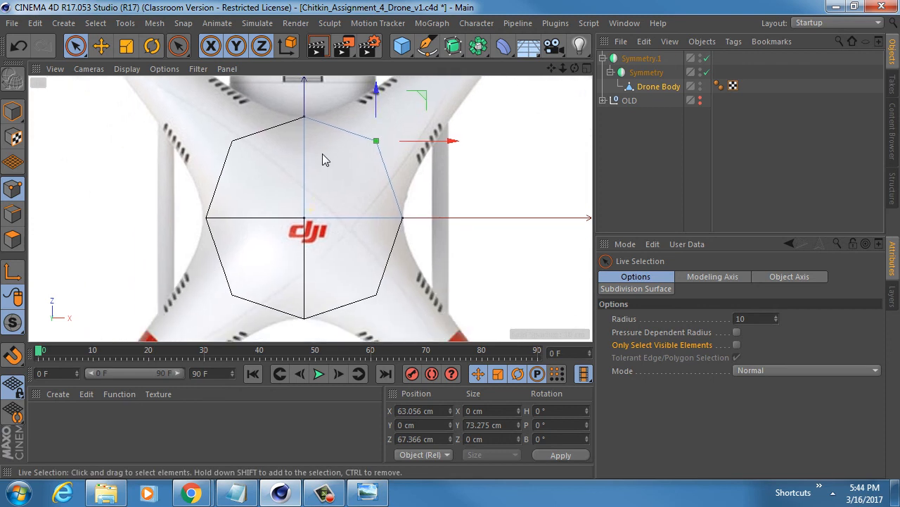
pyautogui.moveTo(352, 182)
pyautogui.keyDown('alt'); pyautogui.mouseDown(button='right')
pyautogui.moveTo(330, 177)
pyautogui.moveTo(347, 172)
pyautogui.mouseUp(button='right'); pyautogui.keyUp('alt')
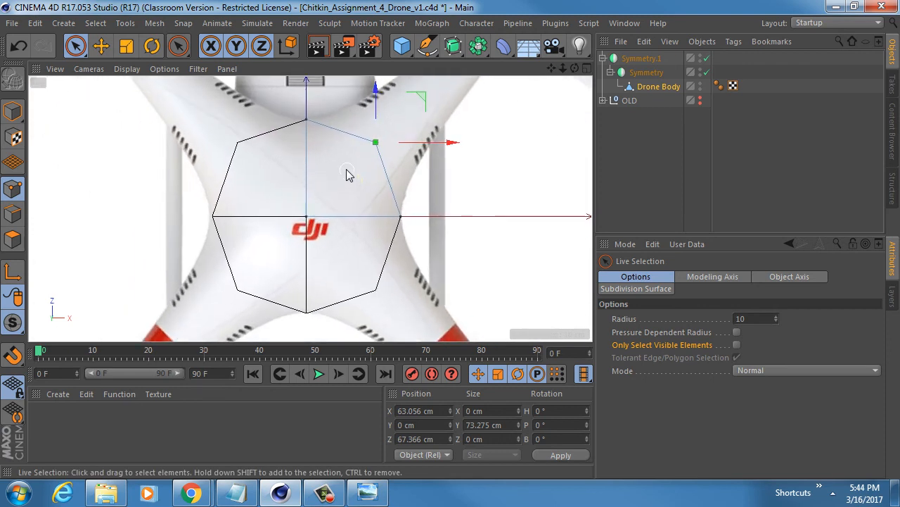
pyautogui.keyDown('alt'); pyautogui.moveTo(346, 173); pyautogui.dragTo(296, 220, button='middle'); pyautogui.keyUp('alt')
pyautogui.hotkey('ctrl', 'z')
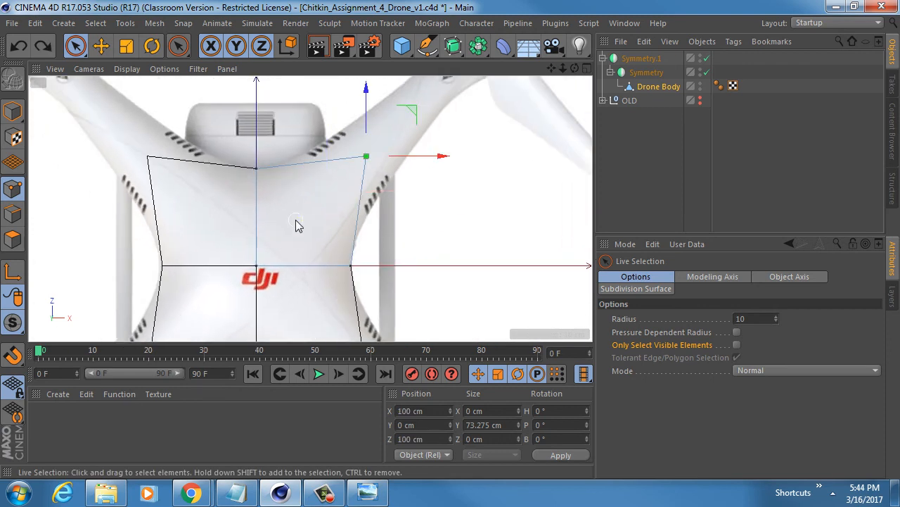
# Switch to the Move tool and set its modeling axis orientation to Normal for the selected corner points.
pyautogui.press('e')
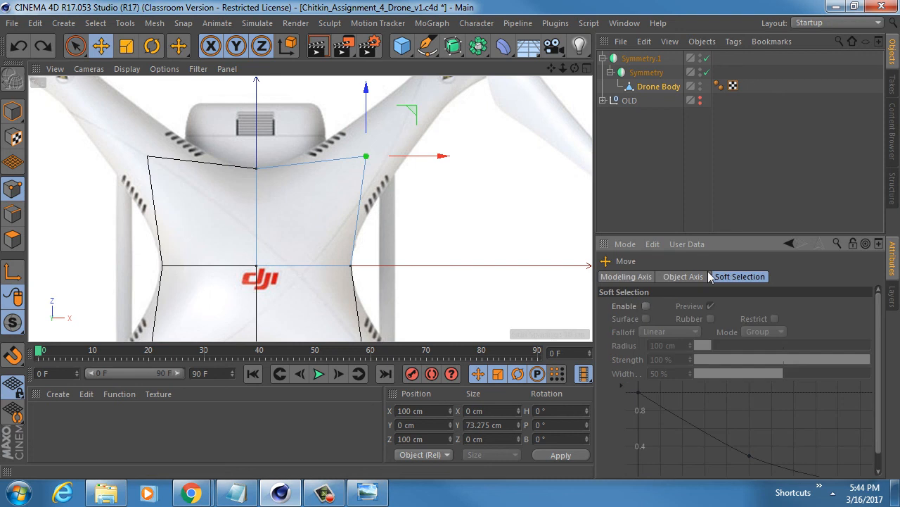
pyautogui.click(636, 278)
pyautogui.click(813, 308)
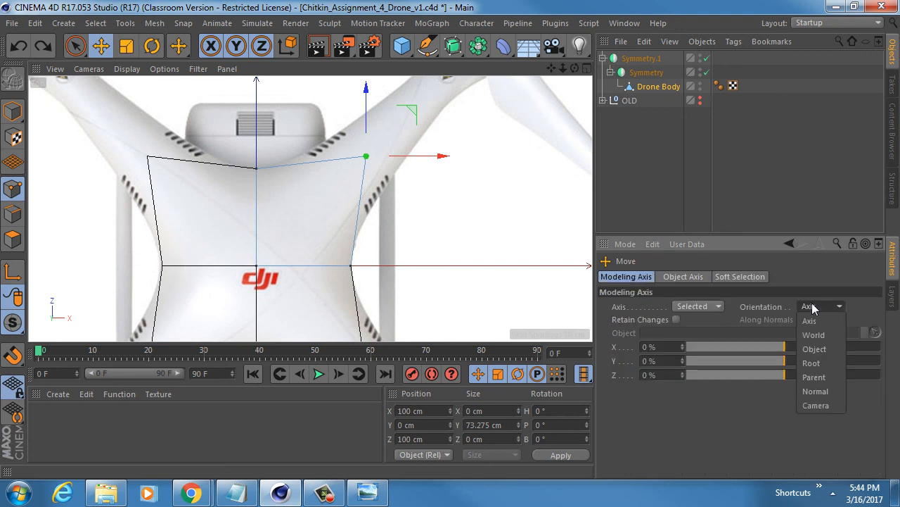
pyautogui.click(823, 391)
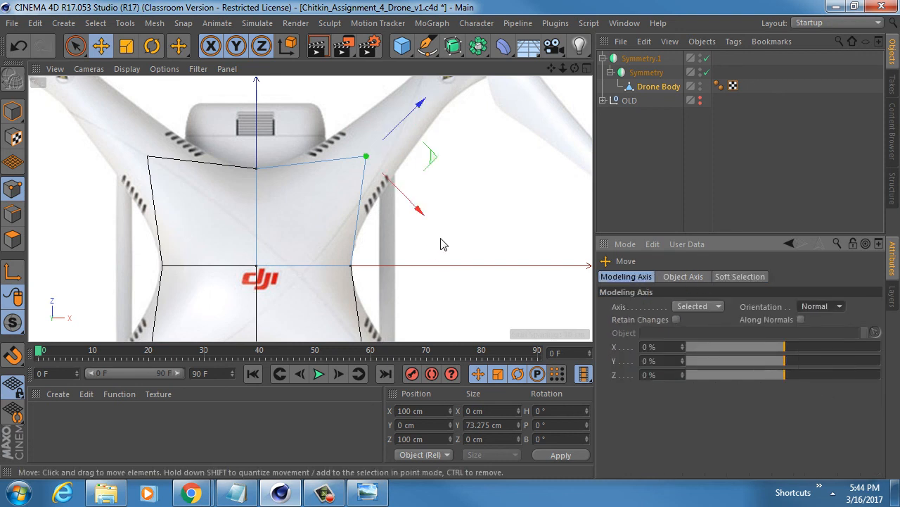
pyautogui.moveTo(351, 197); pyautogui.dragTo(303, 225, button='middle')
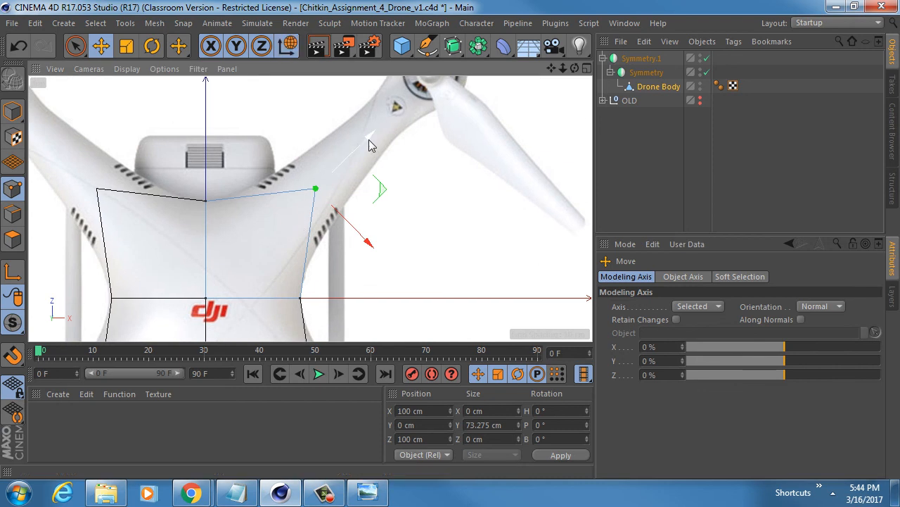
# Set the orientation back to Axis, try moving the corner points inward to about X 66 cm, Z 69 cm, and undo the moves.
pyautogui.click(821, 306)
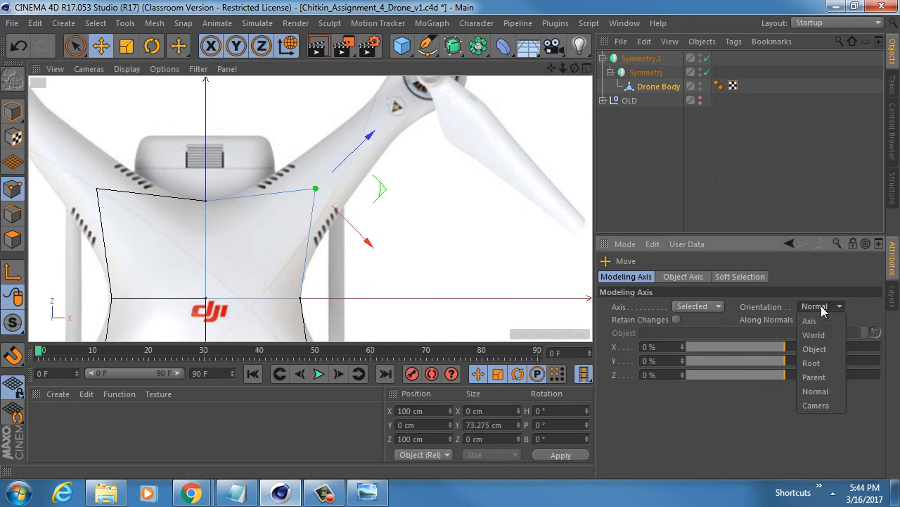
pyautogui.click(813, 319)
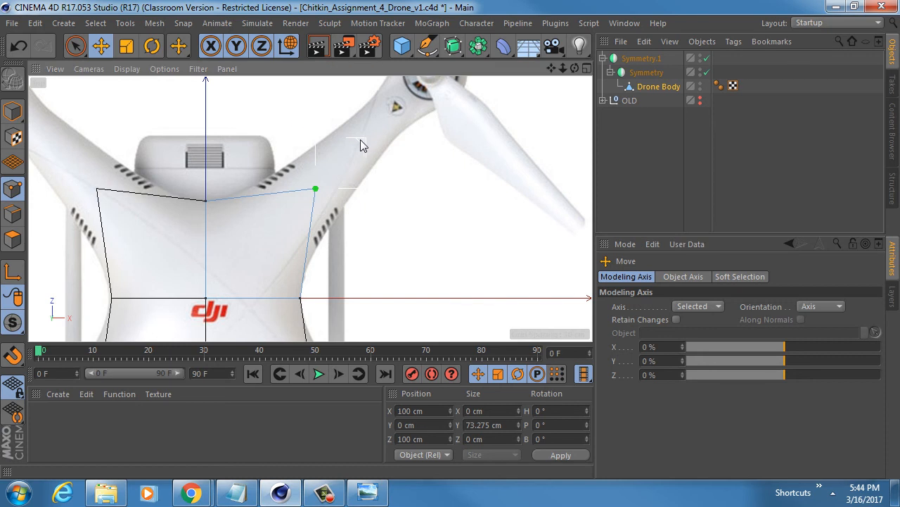
pyautogui.moveTo(361, 140); pyautogui.dragTo(325, 179)
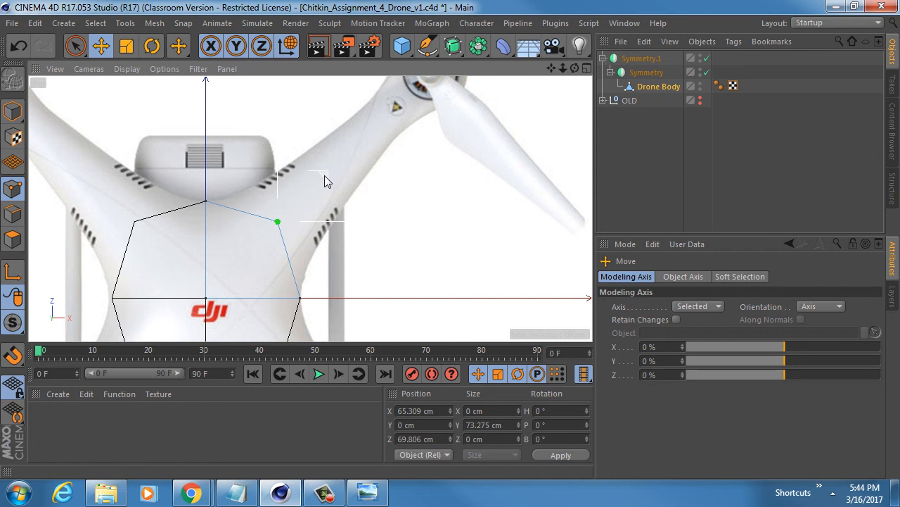
pyautogui.moveTo(325, 175)
pyautogui.mouseDown()
pyautogui.moveTo(336, 167)
pyautogui.moveTo(314, 189)
pyautogui.moveTo(325, 176)
pyautogui.mouseUp()
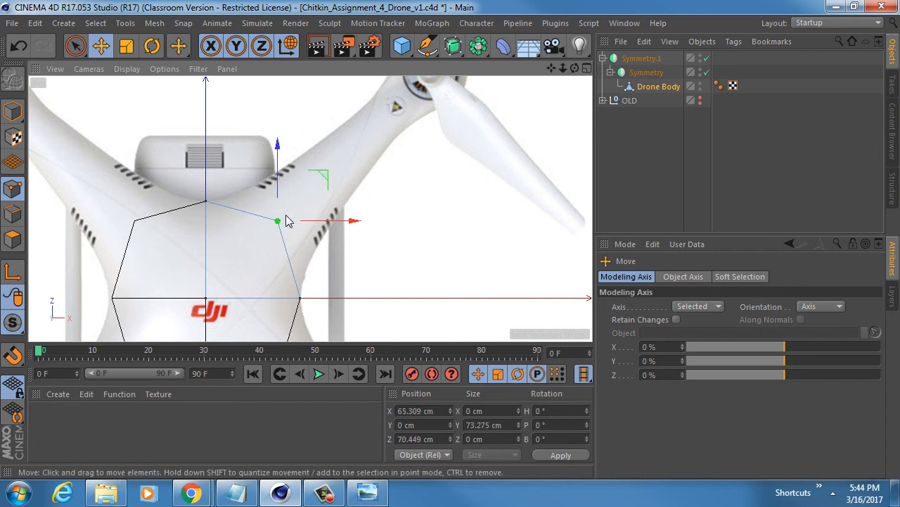
pyautogui.keyDown('alt'); pyautogui.moveTo(260, 230); pyautogui.dragTo(309, 226, button='right'); pyautogui.keyUp('alt')
pyautogui.keyDown('alt'); pyautogui.moveTo(220, 225); pyautogui.dragTo(388, 159, button='middle'); pyautogui.keyUp('alt')
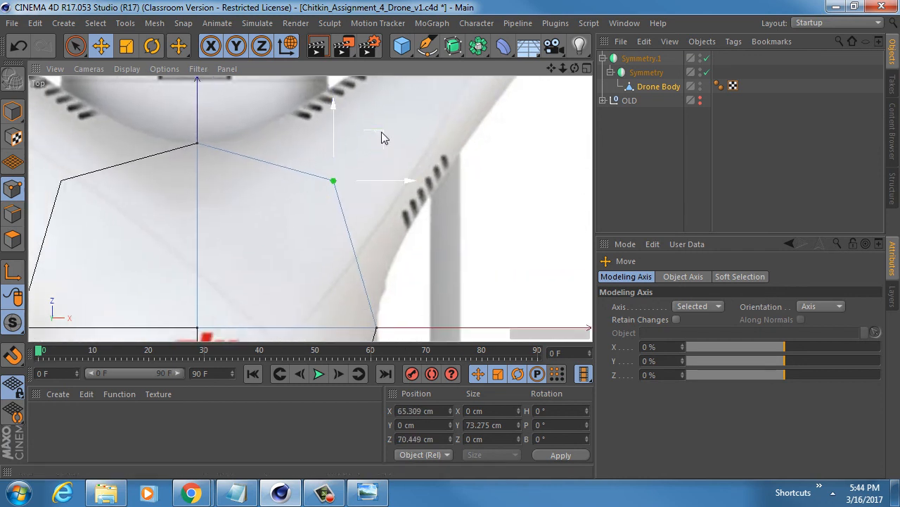
pyautogui.moveTo(382, 133); pyautogui.dragTo(383, 133)
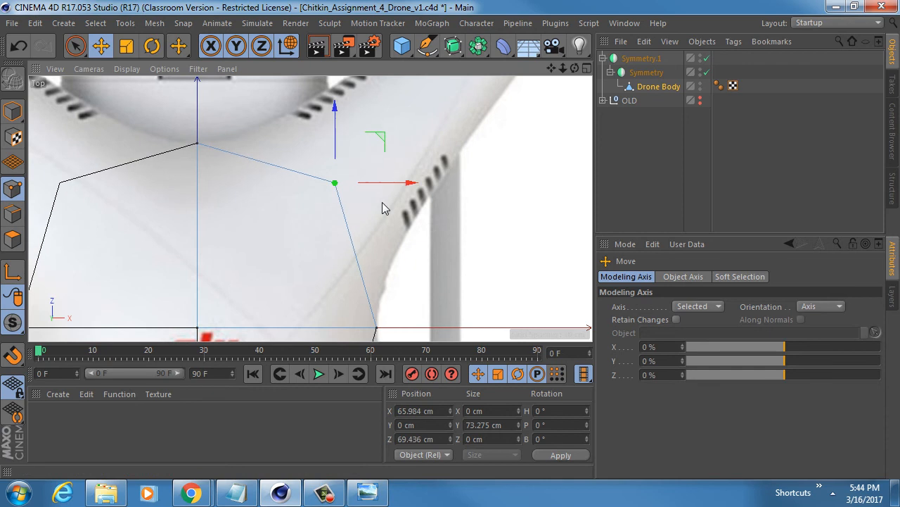
pyautogui.keyDown('alt'); pyautogui.moveTo(373, 223); pyautogui.dragTo(330, 227, button='right'); pyautogui.keyUp('alt')
pyautogui.hotkey('ctrl', 'z')
pyautogui.hotkey('ctrl', 'z')
pyautogui.hotkey('ctrl', 'z')
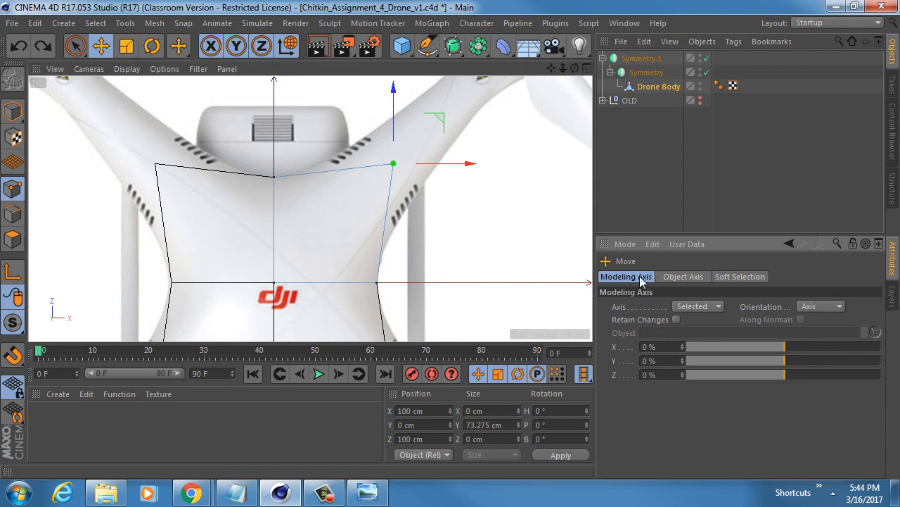
# Set the modeling axis orientation to Normal and move the corner points inward along their normal to about X 62 cm, Z 63 cm.
pyautogui.click(814, 310)
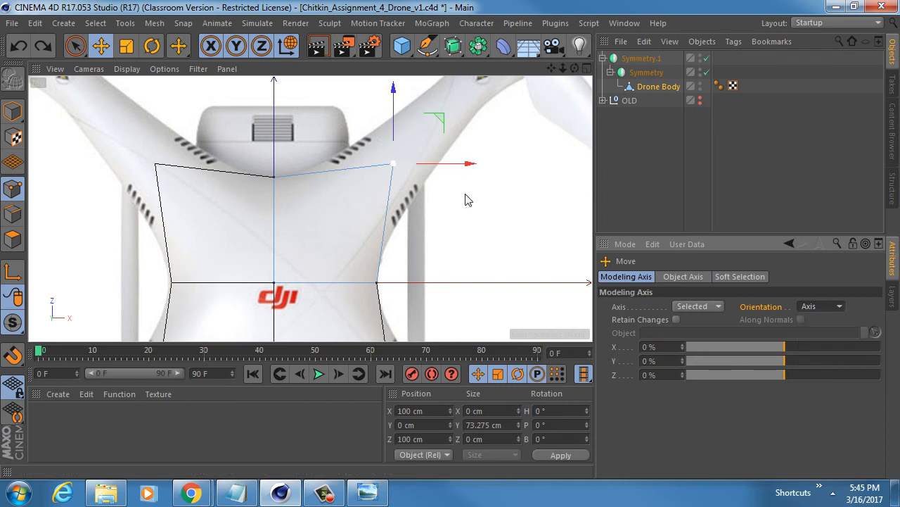
pyautogui.click(830, 310)
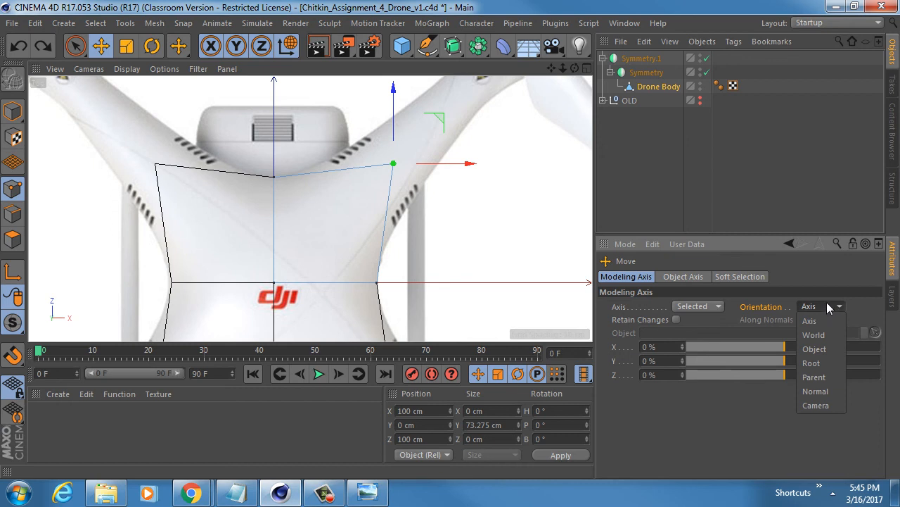
pyautogui.click(813, 392)
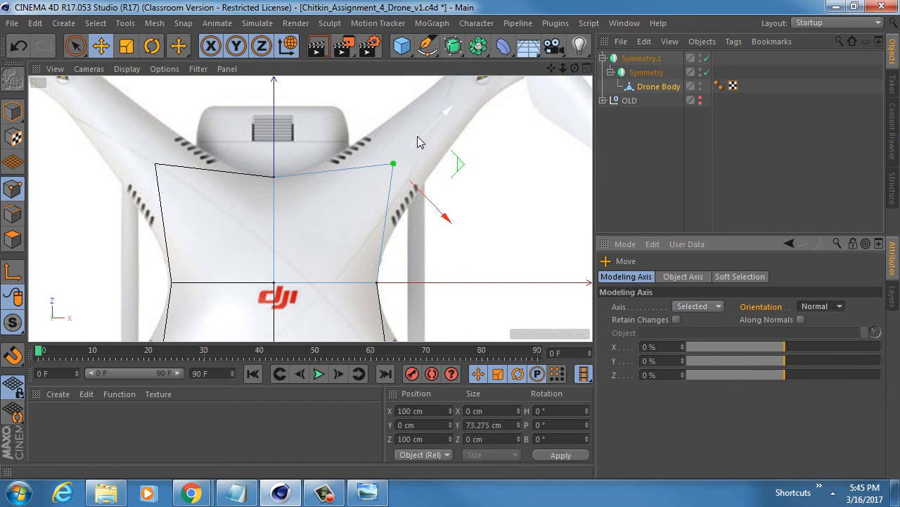
pyautogui.keyDown('alt'); pyautogui.moveTo(417, 140); pyautogui.dragTo(334, 212, button='middle'); pyautogui.keyUp('alt')
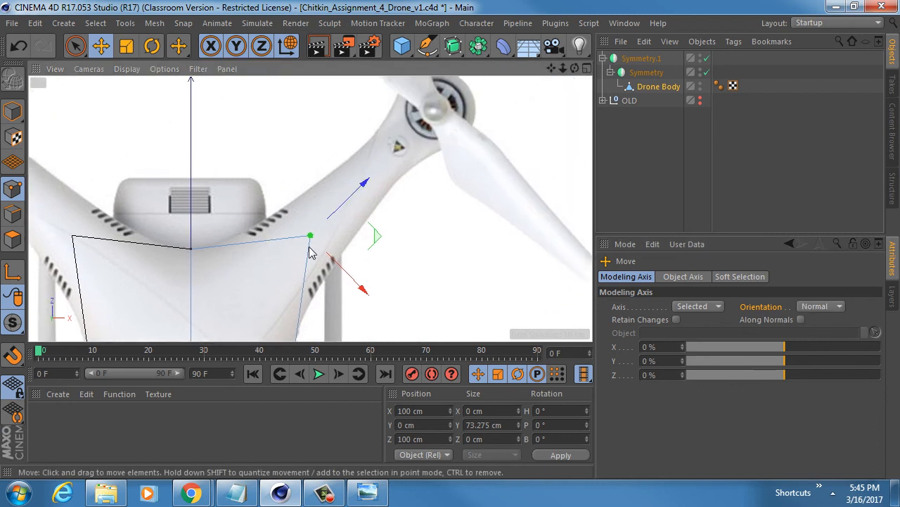
pyautogui.keyDown('alt'); pyautogui.moveTo(292, 242); pyautogui.dragTo(418, 137, button='middle'); pyautogui.keyUp('alt')
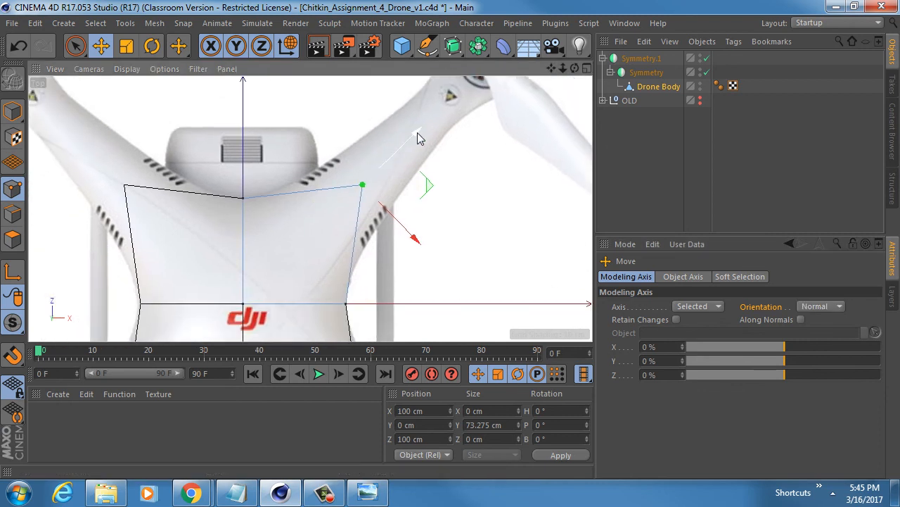
pyautogui.moveTo(417, 132); pyautogui.dragTo(370, 177)
pyautogui.keyDown('alt'); pyautogui.moveTo(343, 209); pyautogui.dragTo(371, 177, button='middle'); pyautogui.keyUp('alt')
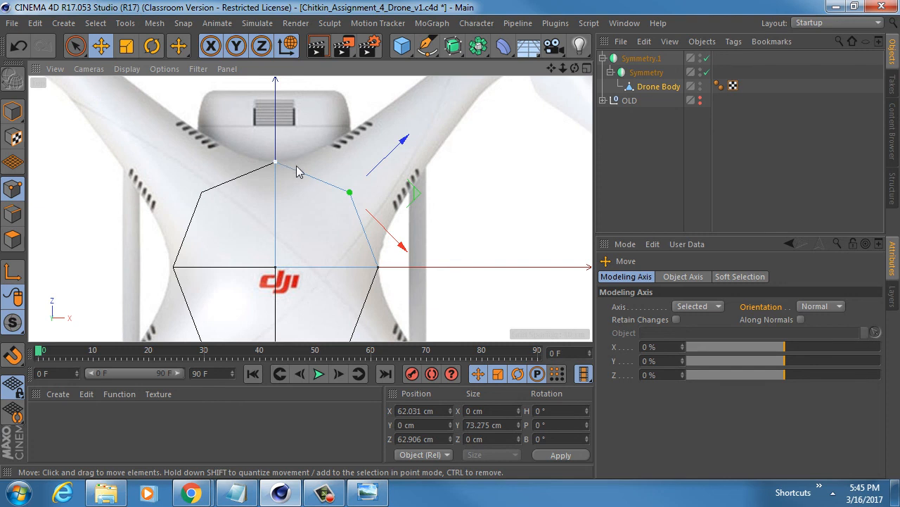
# Examine the reshaped drone body from several angles in the Perspective view.
pyautogui.middleClick(428, 204)
pyautogui.middleClick(211, 120)
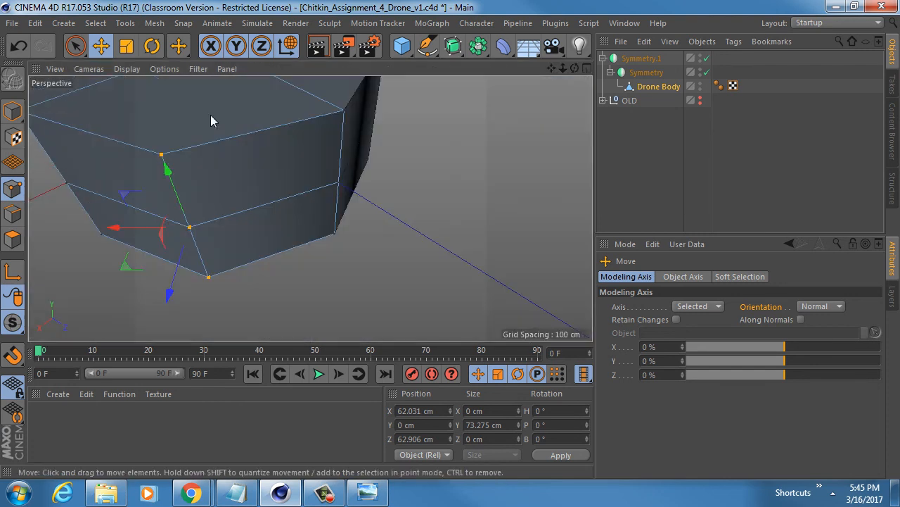
pyautogui.keyDown('alt'); pyautogui.moveTo(211, 141); pyautogui.dragTo(320, 165, button='middle'); pyautogui.keyUp('alt')
pyautogui.keyDown('alt'); pyautogui.moveTo(354, 174); pyautogui.dragTo(289, 175, button='right'); pyautogui.keyUp('alt')
pyautogui.keyDown('alt'); pyautogui.moveTo(314, 162); pyautogui.dragTo(391, 148); pyautogui.keyUp('alt')
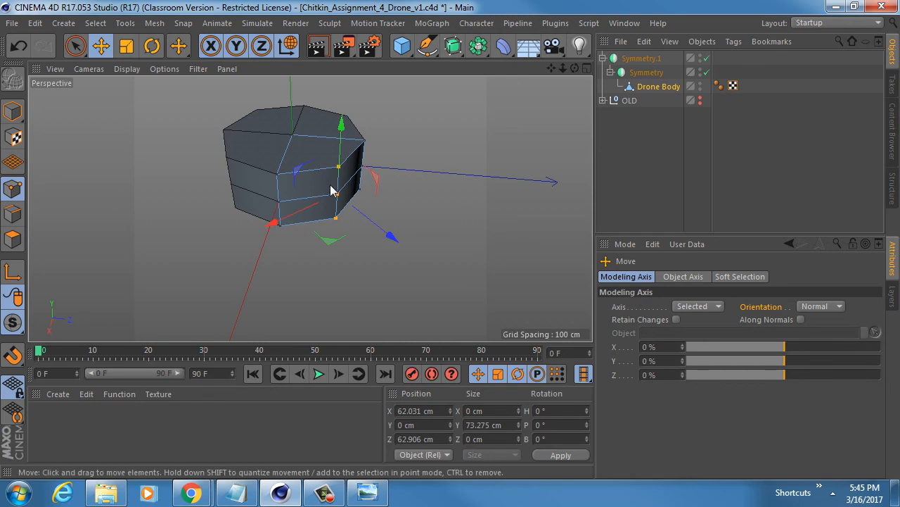
pyautogui.keyDown('alt'); pyautogui.moveTo(331, 191); pyautogui.dragTo(317, 206); pyautogui.keyUp('alt')
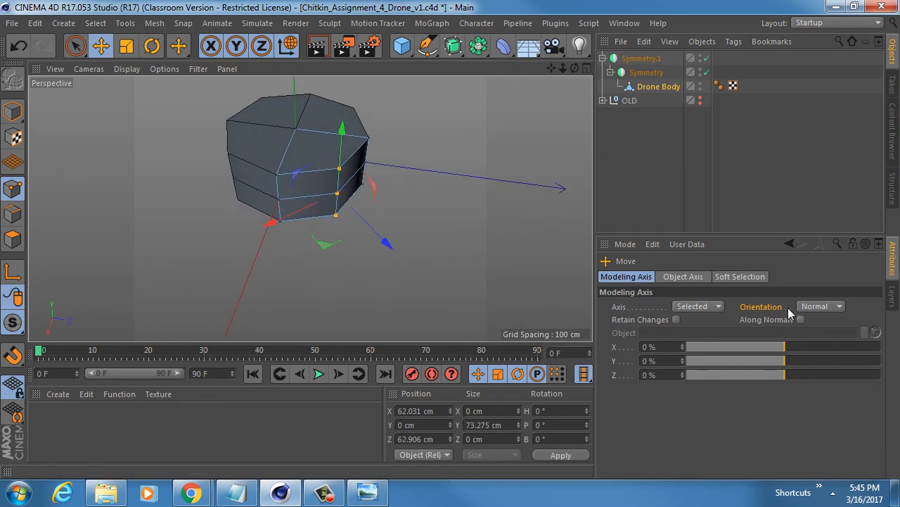
# Set the Move tool's modeling axis orientation back to Axis for the corner points and view the body from other angles.
pyautogui.click(828, 307)
pyautogui.click(828, 321)
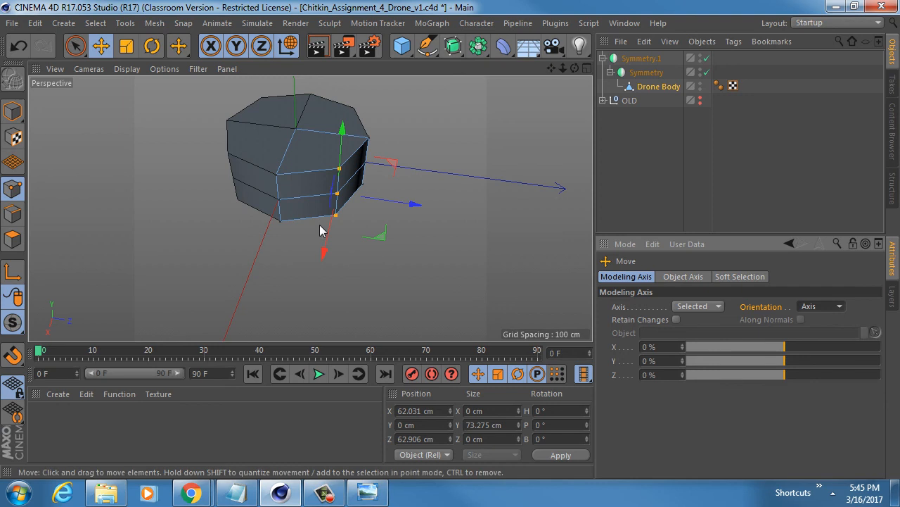
pyautogui.keyDown('alt'); pyautogui.moveTo(359, 211); pyautogui.dragTo(315, 201); pyautogui.keyUp('alt')
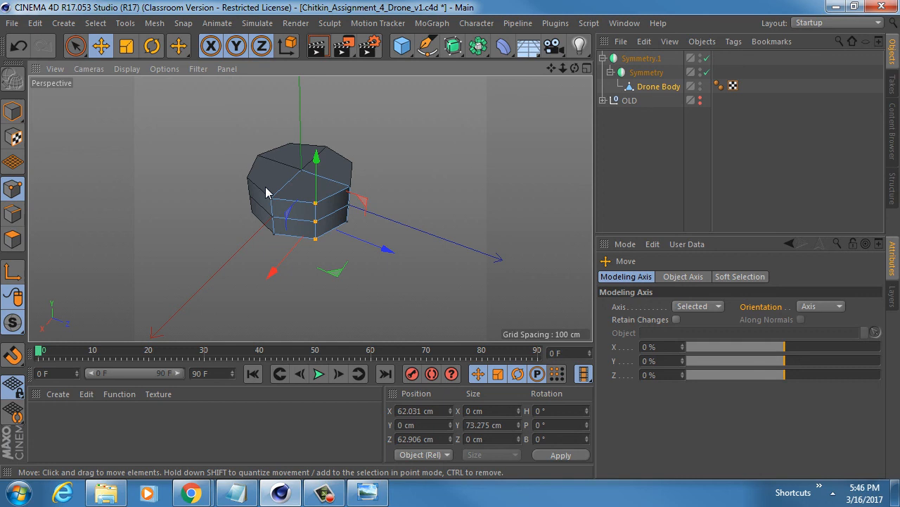
pyautogui.keyDown('alt'); pyautogui.moveTo(368, 269); pyautogui.dragTo(520, 299); pyautogui.keyUp('alt')
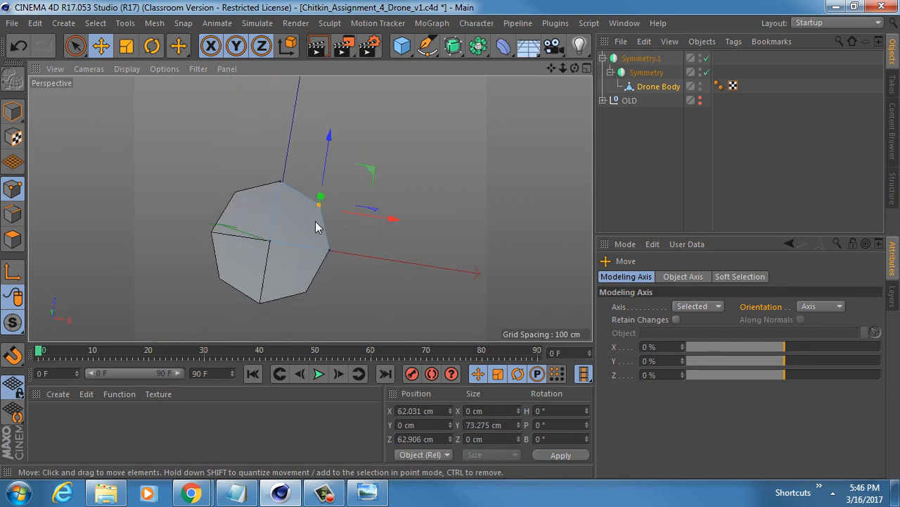
# Switch the modeling axis orientation to Normal for comparison and return it to Axis.
pyautogui.hotkey('ctrl', 'shift', 'z')
pyautogui.click(825, 306)
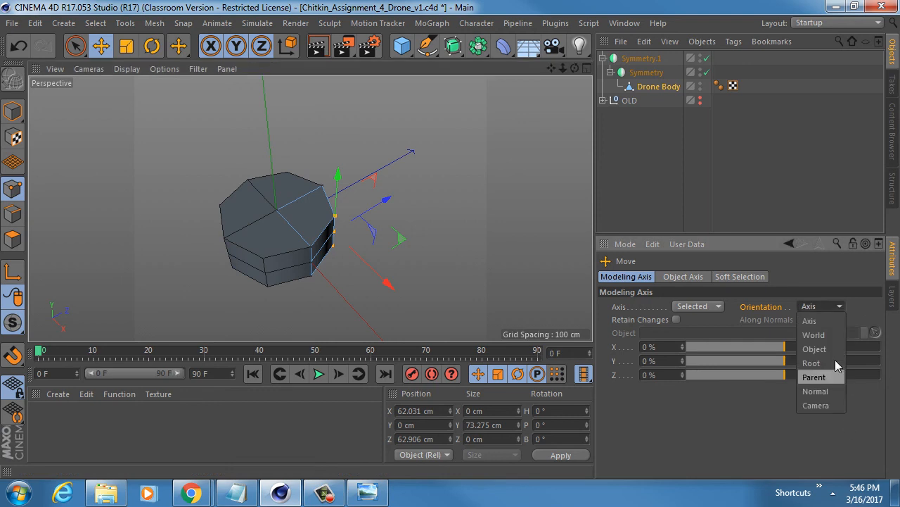
pyautogui.click(829, 393)
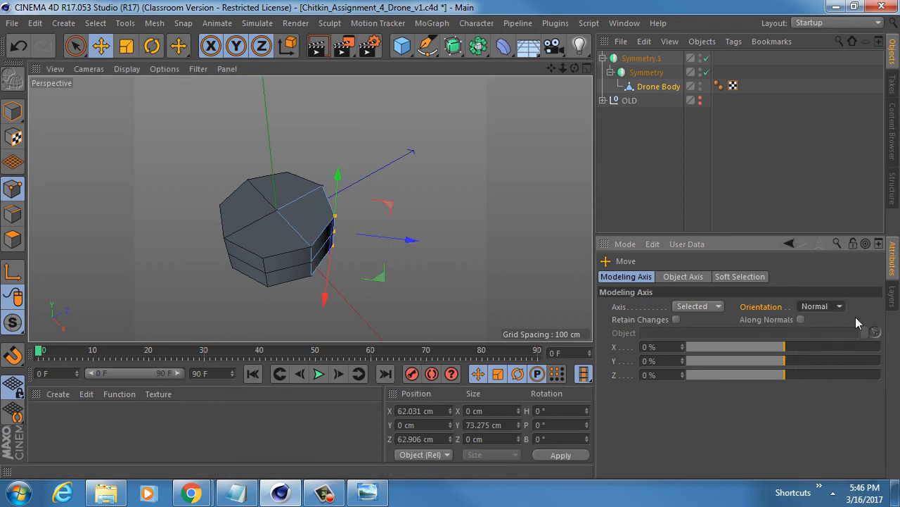
pyautogui.click(822, 306)
pyautogui.click(830, 322)
# In polygon mode, select the four outer side polygons of the drone body quarter with Live Selection.
pyautogui.keyDown('alt'); pyautogui.moveTo(319, 214); pyautogui.dragTo(303, 237); pyautogui.keyUp('alt')
pyautogui.middleClick(302, 238)
pyautogui.middleClick(433, 162)
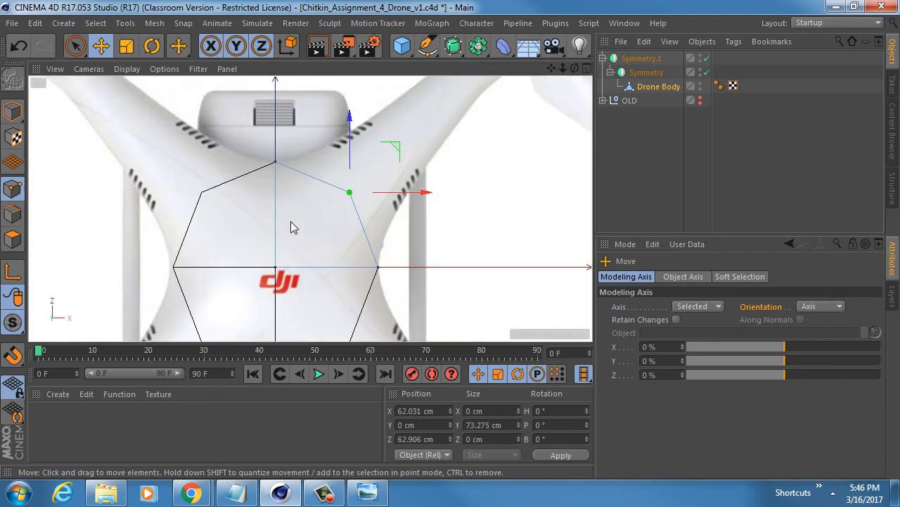
pyautogui.keyDown('alt'); pyautogui.moveTo(290, 220); pyautogui.dragTo(289, 225, button='middle'); pyautogui.keyUp('alt')
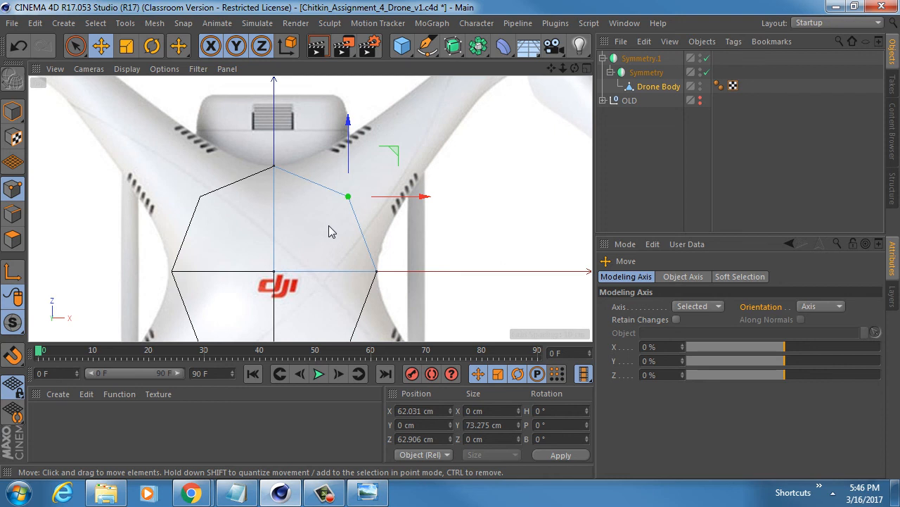
pyautogui.click(13, 239)
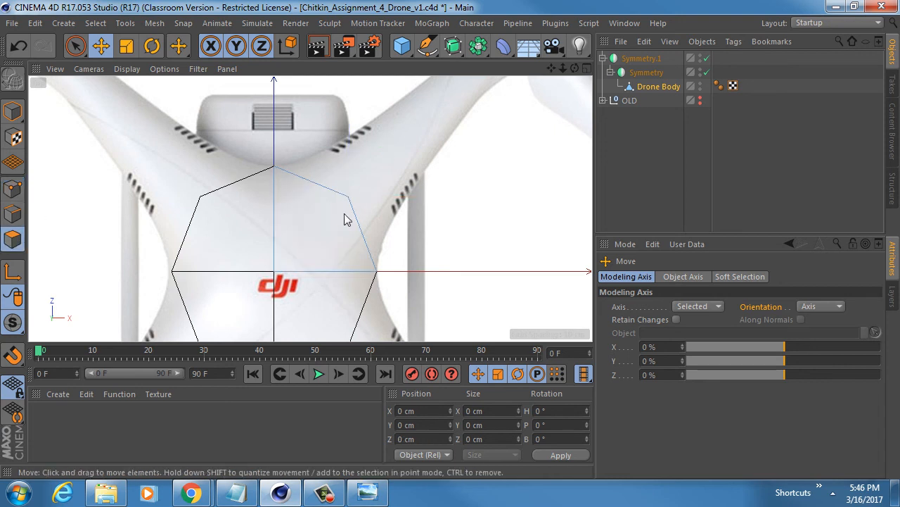
pyautogui.keyDown('alt'); pyautogui.moveTo(383, 153); pyautogui.dragTo(314, 246, button='middle'); pyautogui.keyUp('alt')
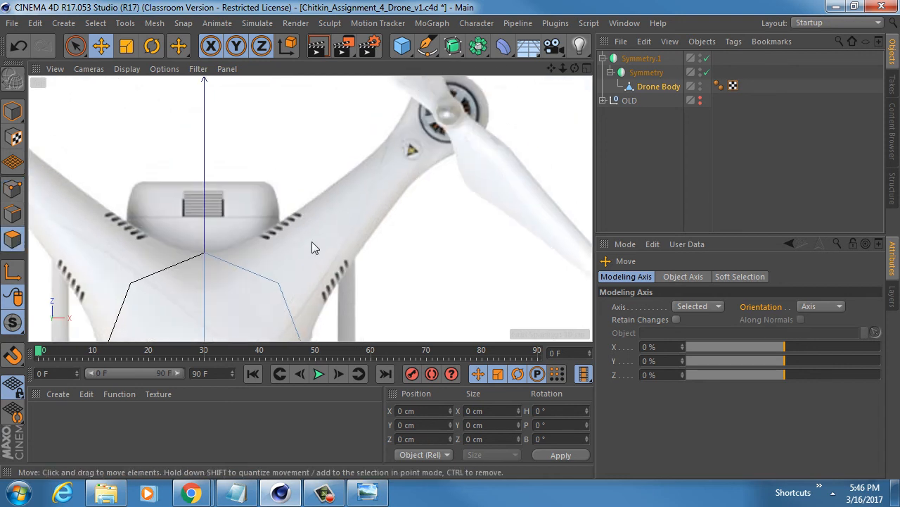
pyautogui.middleClick(314, 247)
pyautogui.middleClick(189, 161)
pyautogui.press('space')
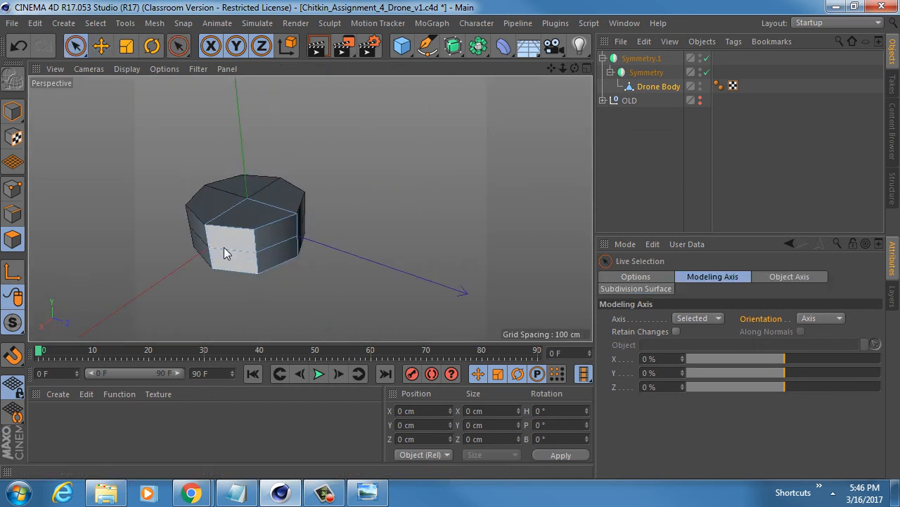
pyautogui.keyDown('alt'); pyautogui.moveTo(232, 237); pyautogui.dragTo(288, 177); pyautogui.keyUp('alt')
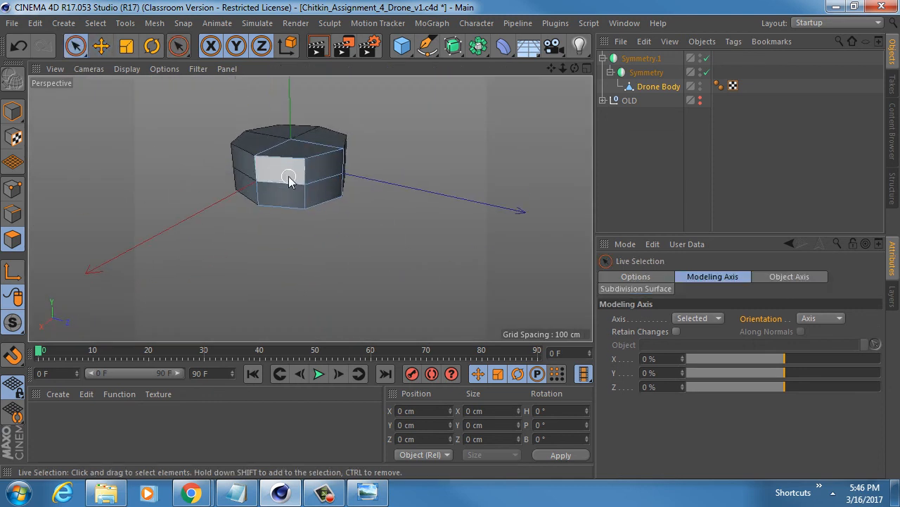
pyautogui.click(289, 177)
pyautogui.keyDown('shift'); pyautogui.click(321, 177); pyautogui.keyUp('shift')
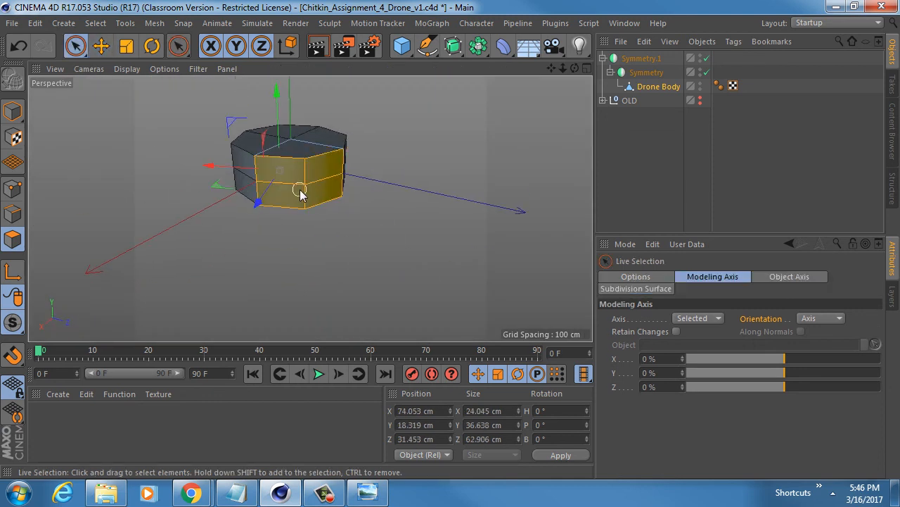
pyautogui.keyDown('alt'); pyautogui.moveTo(300, 194); pyautogui.dragTo(330, 217); pyautogui.keyUp('alt')
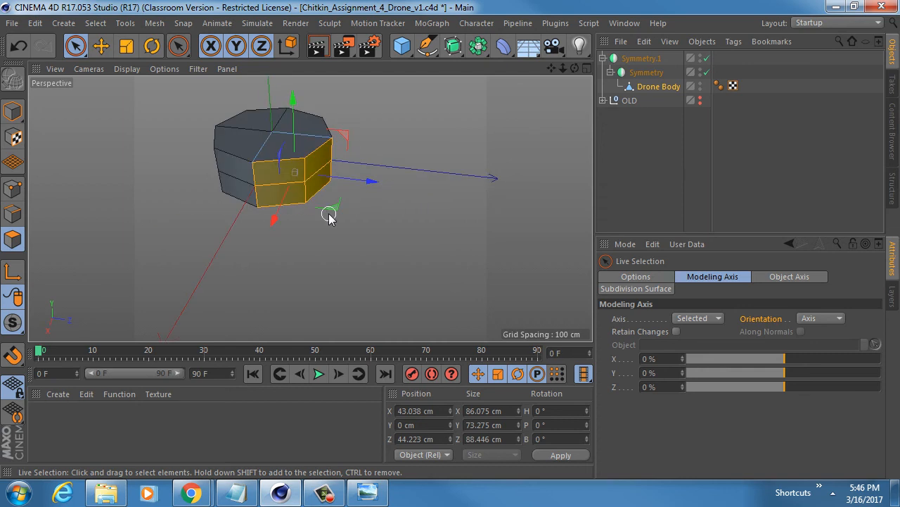
# Extrude the selected side polygons outward by about 55.7 cm in the Top view to start the drone's arm.
pyautogui.middleClick(318, 208)
pyautogui.middleClick(317, 204)
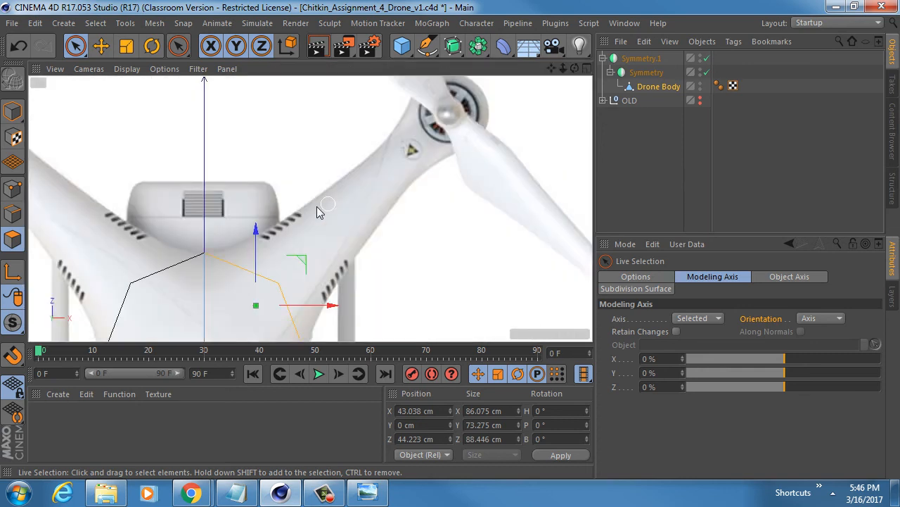
pyautogui.keyDown('alt'); pyautogui.moveTo(318, 209); pyautogui.dragTo(343, 129, button='middle'); pyautogui.keyUp('alt')
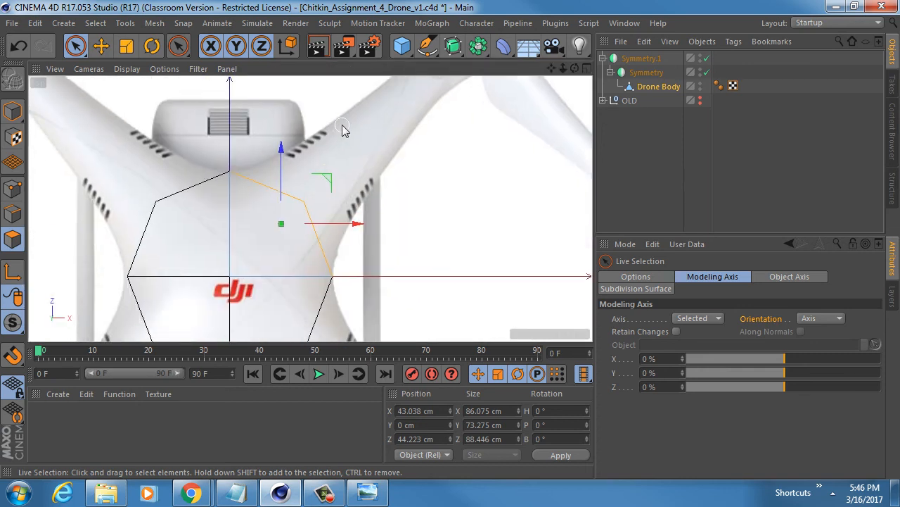
pyautogui.press('m')
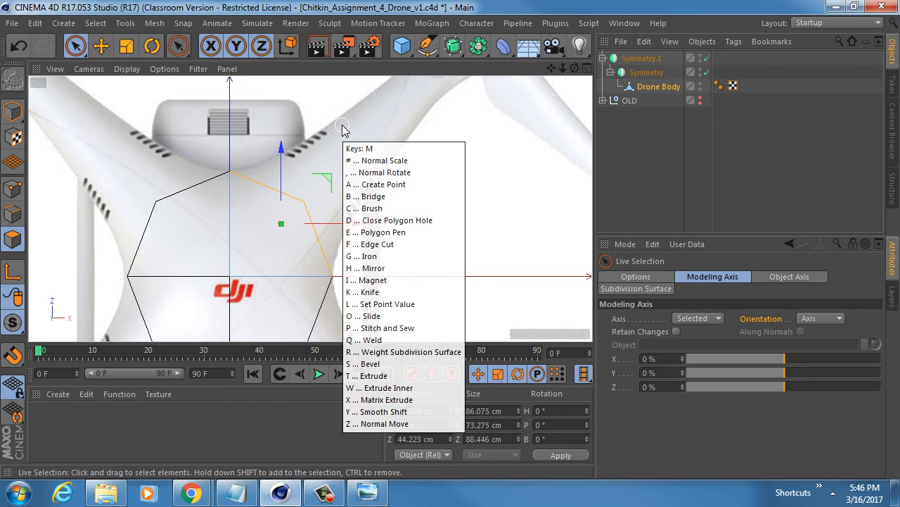
pyautogui.press('Escape')
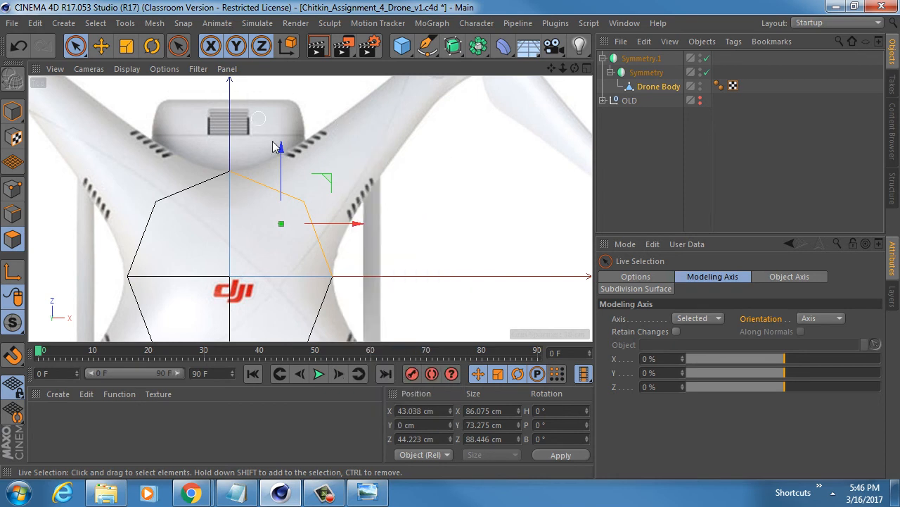
pyautogui.scroll(-2, 334, 147)
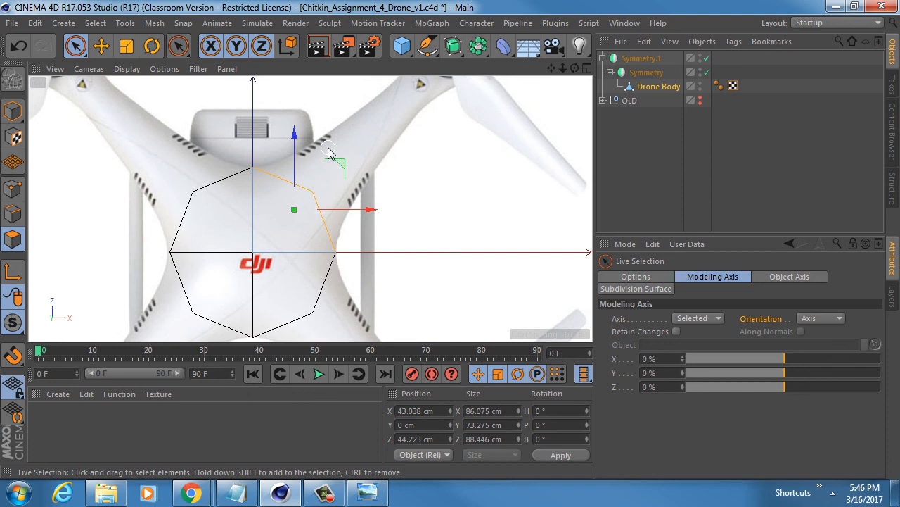
pyautogui.press('d')
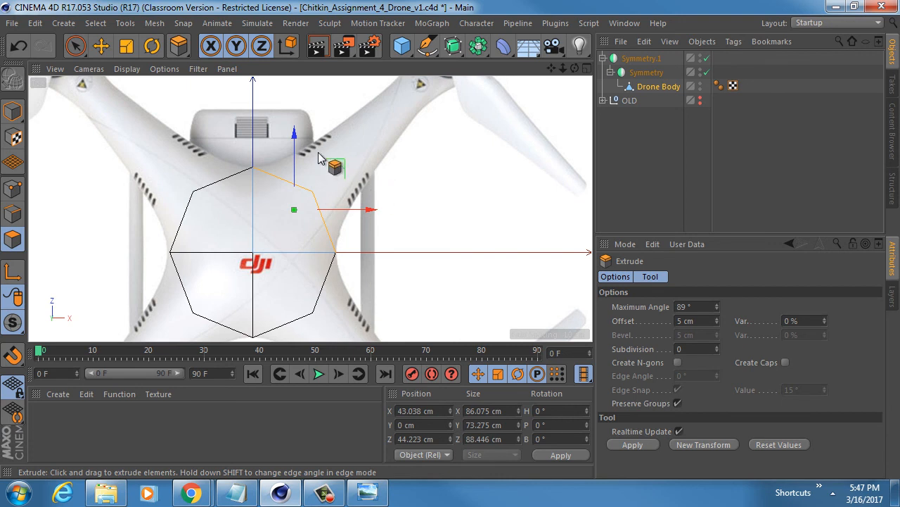
pyautogui.scroll(4, 321, 156)
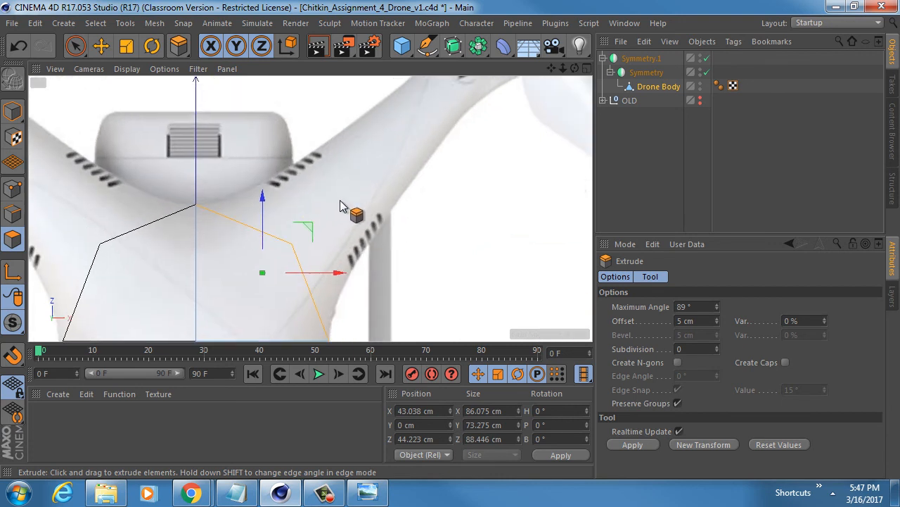
pyautogui.moveTo(348, 205); pyautogui.dragTo(542, 204)
pyautogui.keyDown('alt'); pyautogui.moveTo(338, 250); pyautogui.dragTo(290, 225, button='middle'); pyautogui.keyUp('alt')
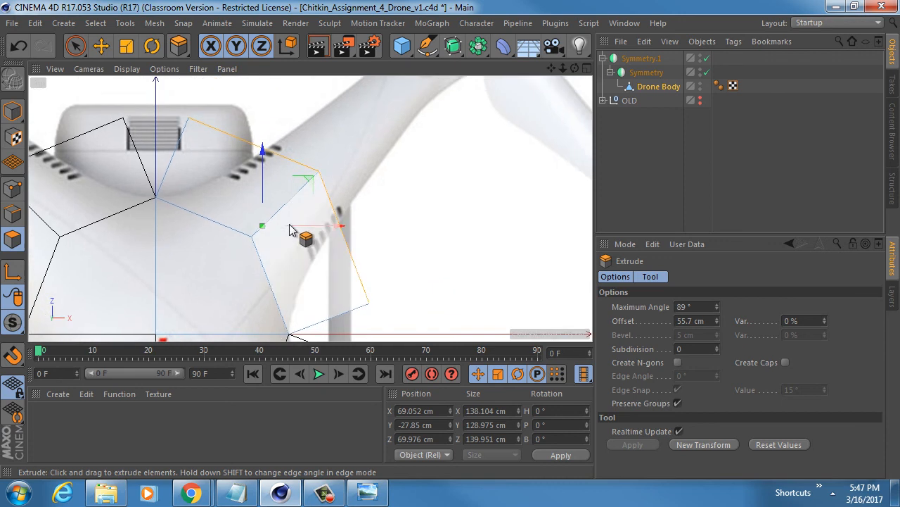
# In point mode, select the two outer end corners of the extrusion, including hidden points through the body's height.
pyautogui.click(12, 189)
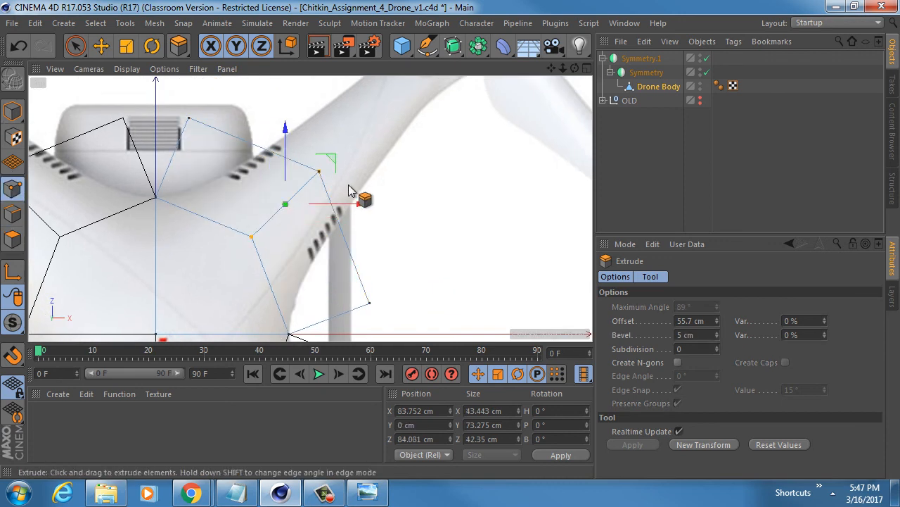
pyautogui.press('space')
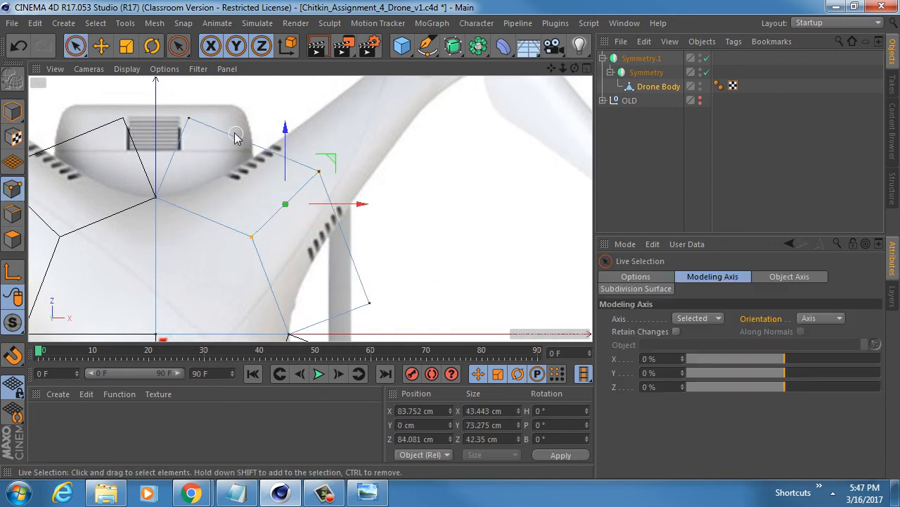
pyautogui.click(200, 122)
pyautogui.press('space')
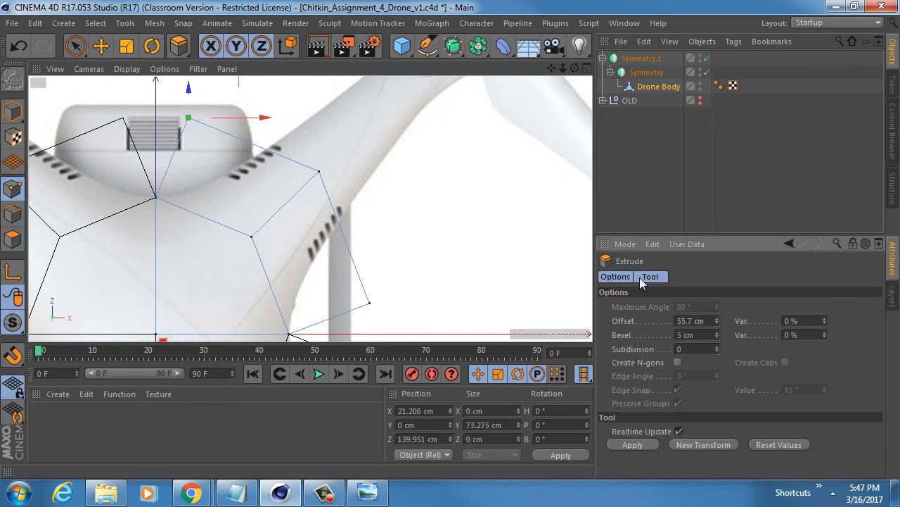
pyautogui.press('space')
pyautogui.click(640, 278)
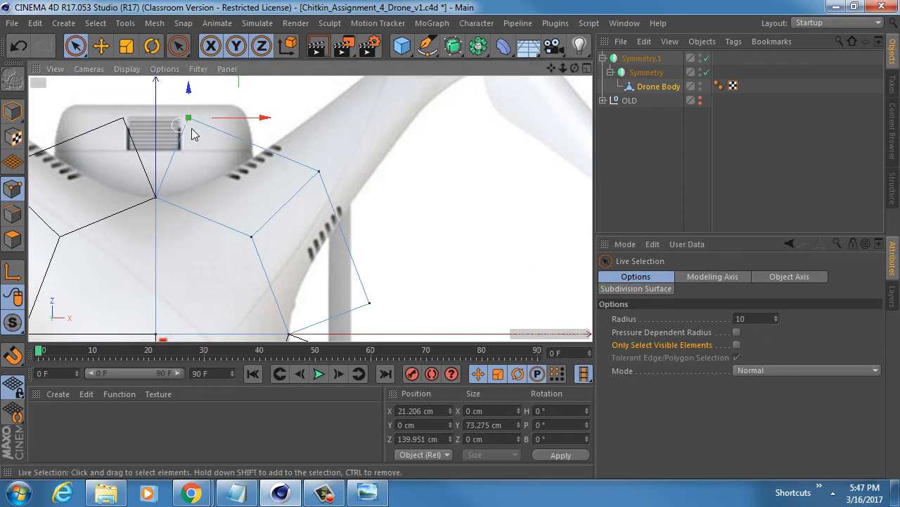
pyautogui.keyDown('shift'); pyautogui.click(371, 303); pyautogui.keyUp('shift')
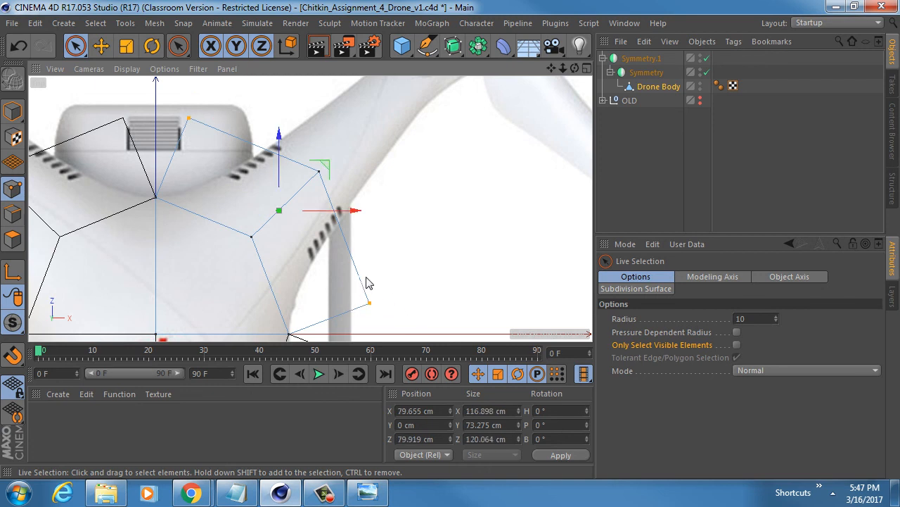
# Set the Scale tool's orientation to Normal and scale the end points closer together to about 56 by 57 cm.
pyautogui.press('t')
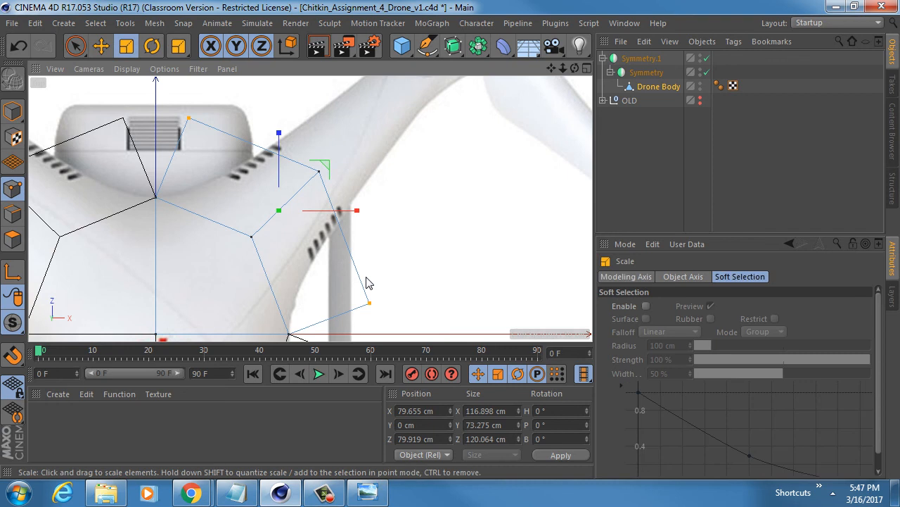
pyautogui.click(639, 278)
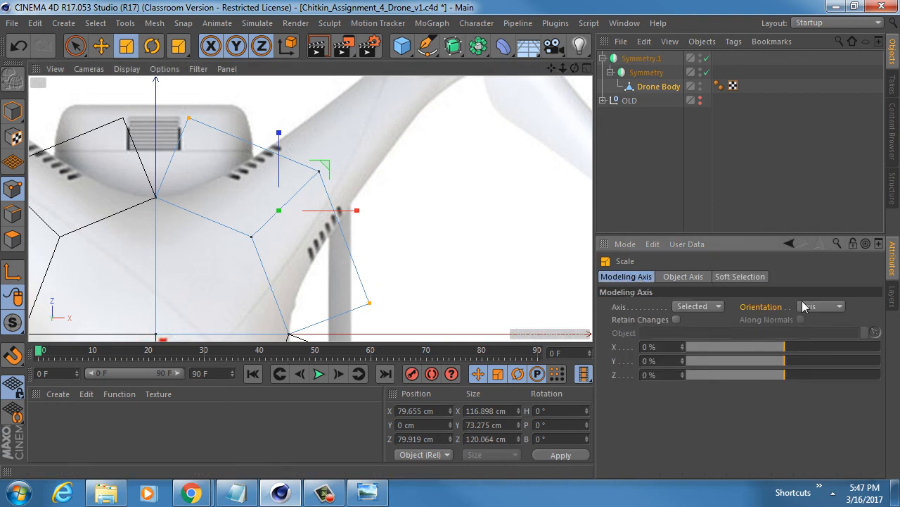
pyautogui.click(822, 307)
pyautogui.click(816, 391)
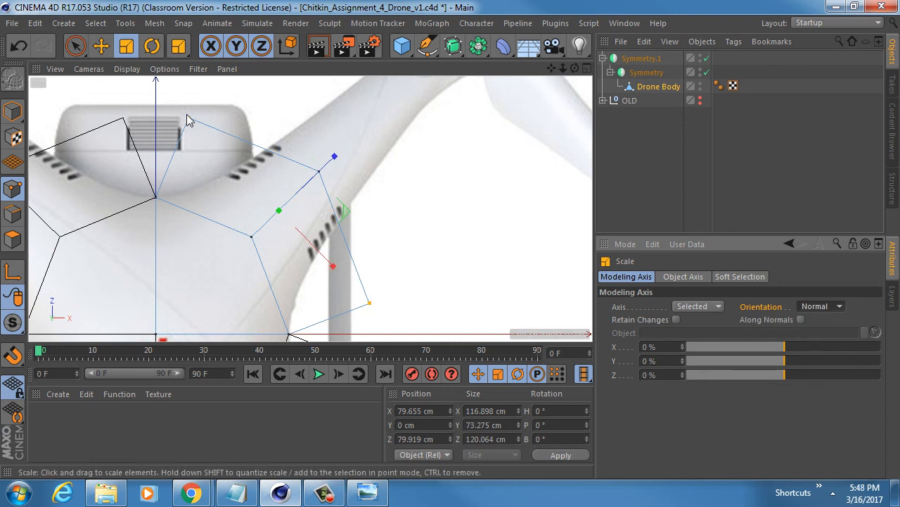
pyautogui.moveTo(334, 268); pyautogui.dragTo(306, 242)
pyautogui.scroll(5, 269, 195)
pyautogui.scroll(1, 308, 196)
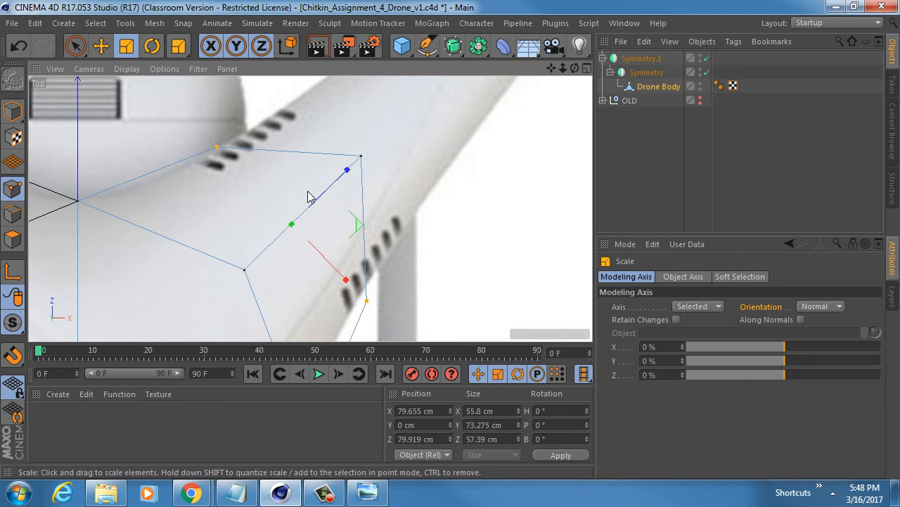
# Move the end points diagonally inward to about X 70 cm, Z 70 cm and scale their spread to about 57 by 59 cm.
pyautogui.press('e')
pyautogui.moveTo(346, 176); pyautogui.dragTo(317, 197)
pyautogui.keyDown('alt'); pyautogui.moveTo(317, 197); pyautogui.dragTo(340, 169, button='middle'); pyautogui.keyUp('alt')
pyautogui.press('t')
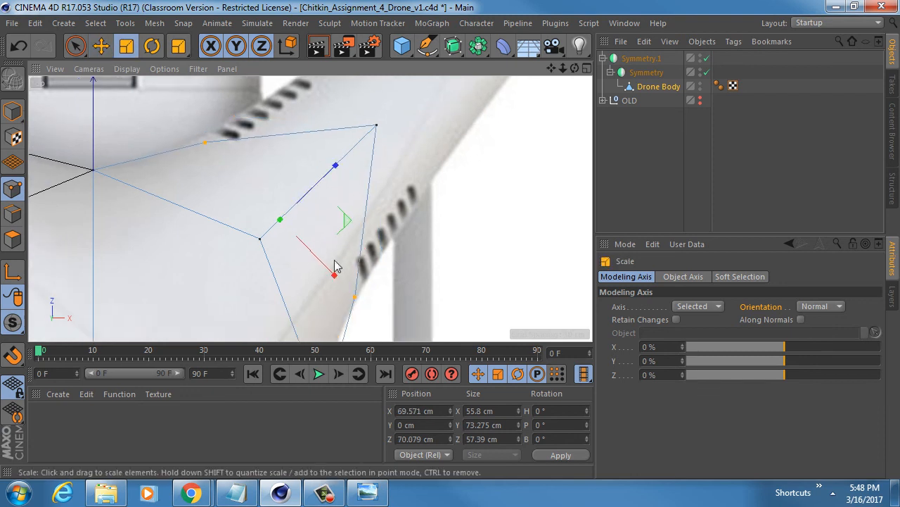
pyautogui.moveTo(333, 274); pyautogui.dragTo(336, 278)
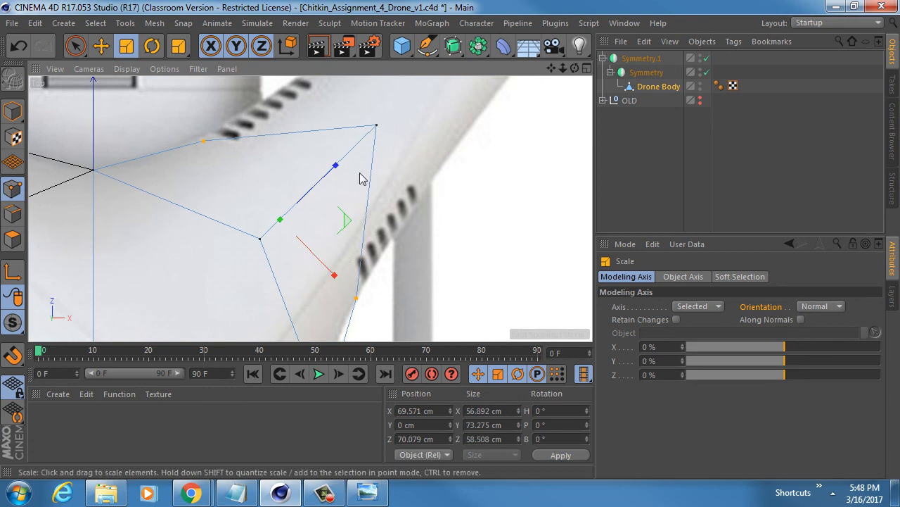
pyautogui.scroll(-5, 363, 173)
pyautogui.scroll(3, 302, 199)
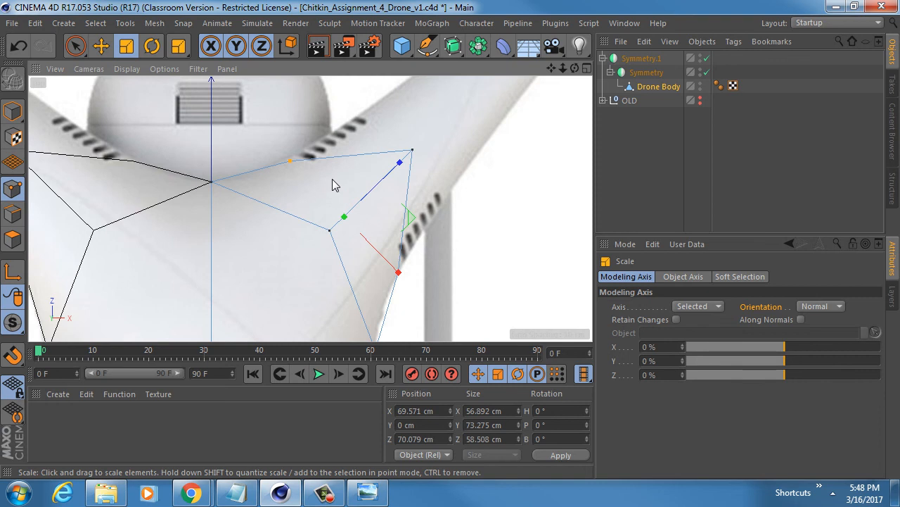
pyautogui.scroll(1, 334, 184)
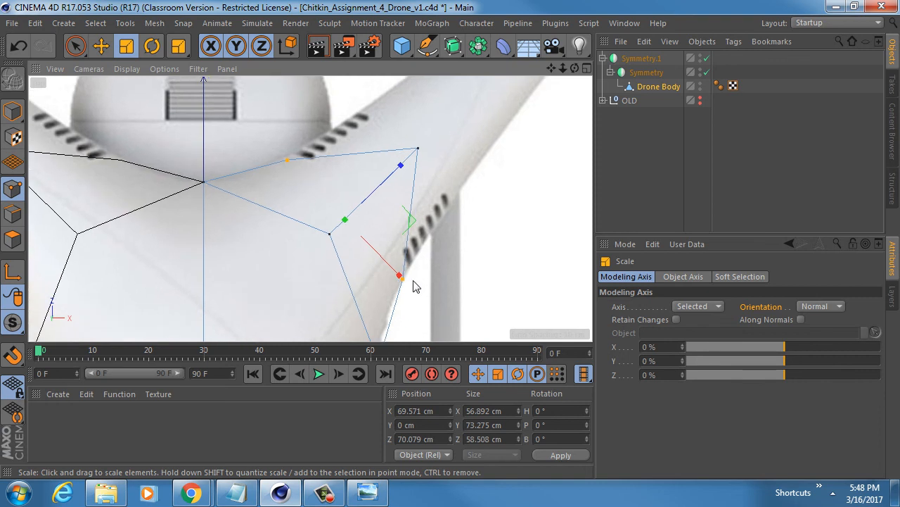
pyautogui.scroll(3, 328, 139)
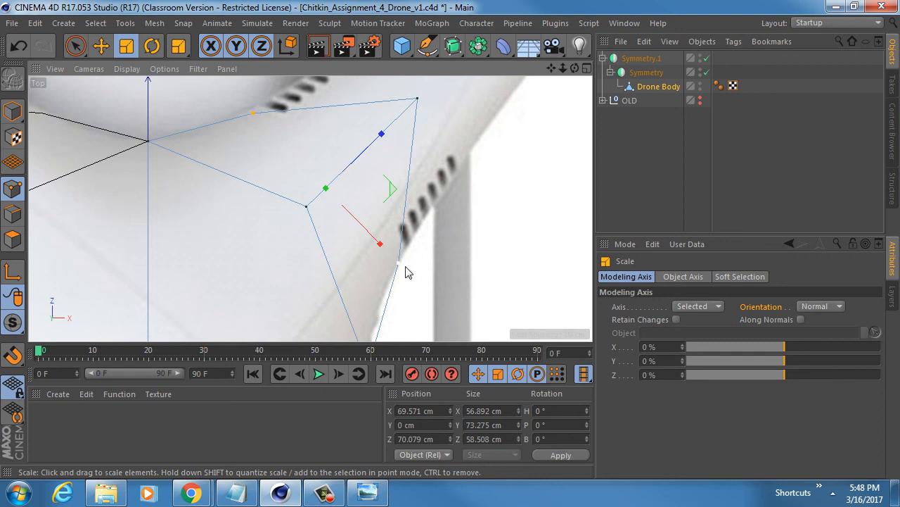
# Select the middle end point of the arm extrusion and move it diagonally inward to about X 79 cm, Z 80 cm.
pyautogui.press('space')
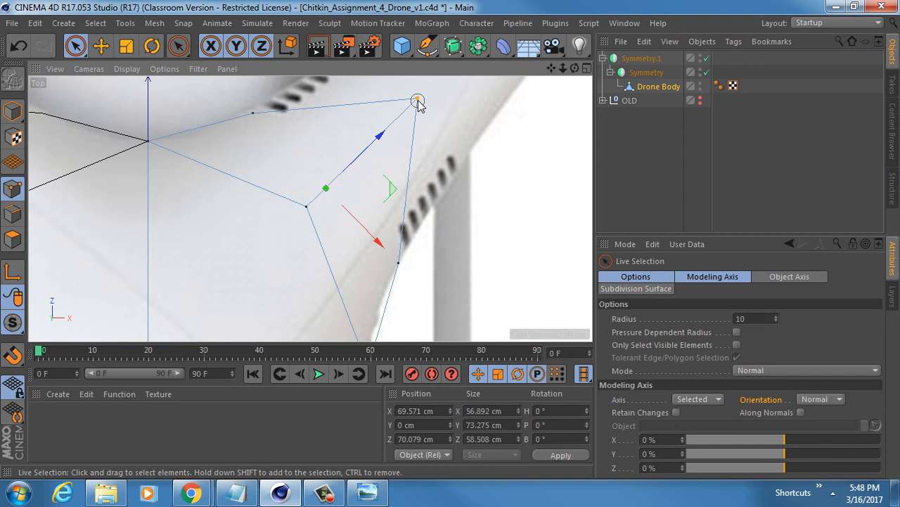
pyautogui.click(417, 100)
pyautogui.keyDown('alt'); pyautogui.moveTo(422, 153); pyautogui.dragTo(359, 194, button='middle'); pyautogui.keyUp('alt')
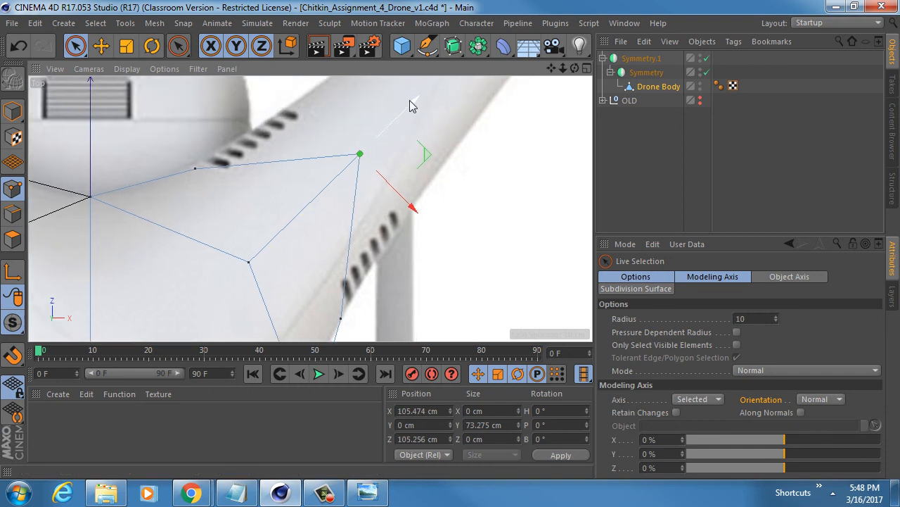
pyautogui.moveTo(411, 106); pyautogui.dragTo(331, 162)
pyautogui.scroll(-4, 327, 196)
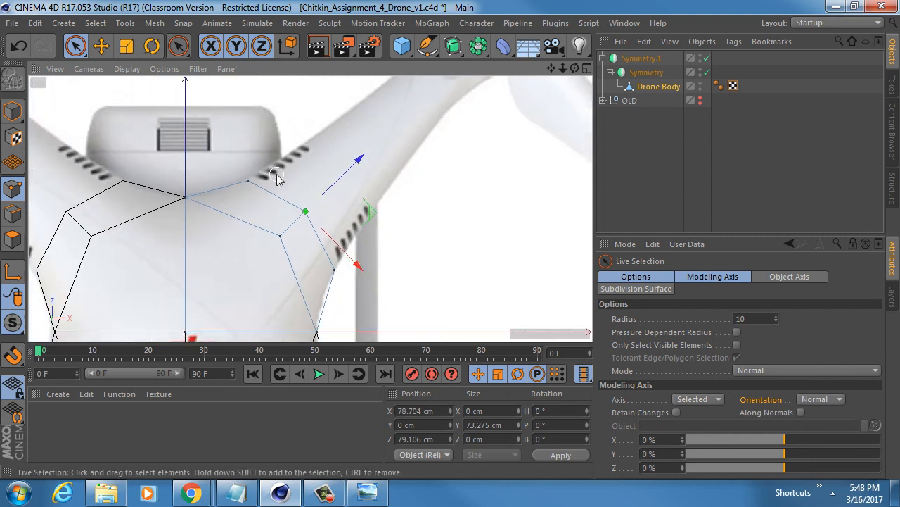
pyautogui.moveTo(360, 161); pyautogui.dragTo(402, 121)
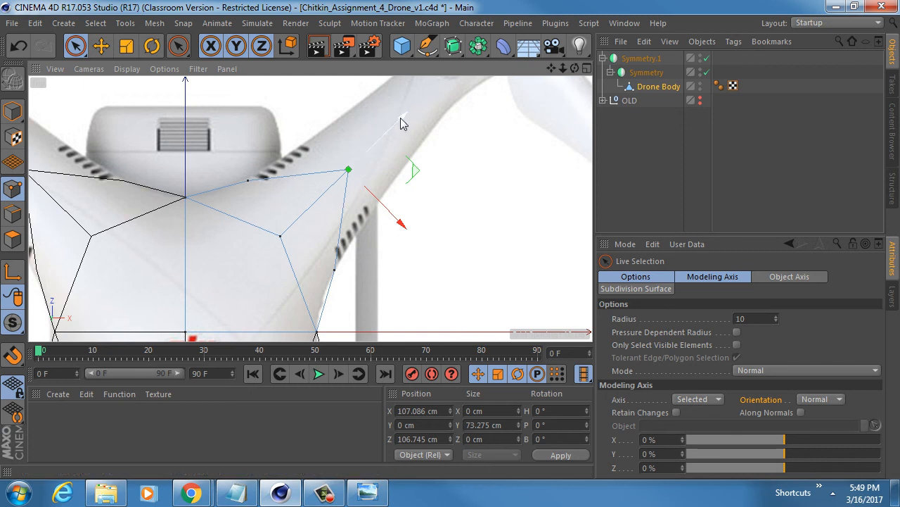
pyautogui.moveTo(400, 123); pyautogui.dragTo(351, 169)
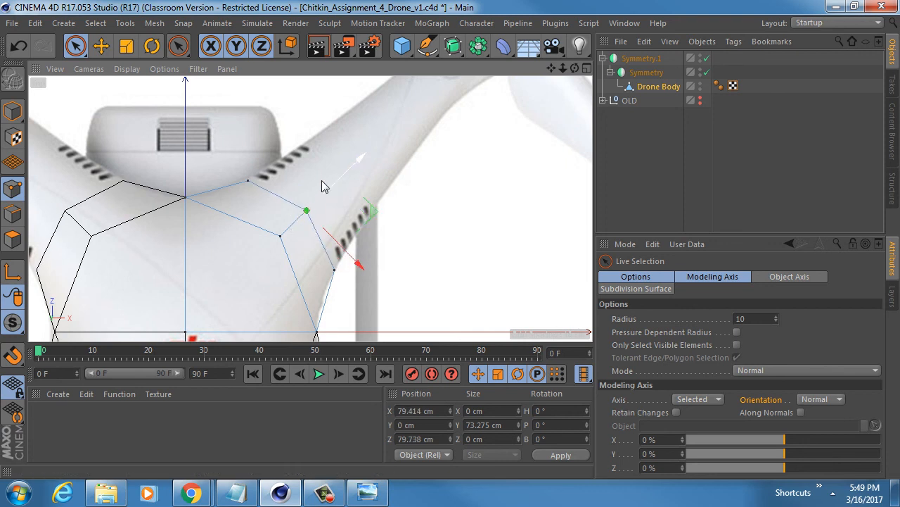
# Switch to polygon mode, inspect the body's underside in the Perspective view and turn off both Symmetry objects to isolate the quarter.
pyautogui.click(13, 240)
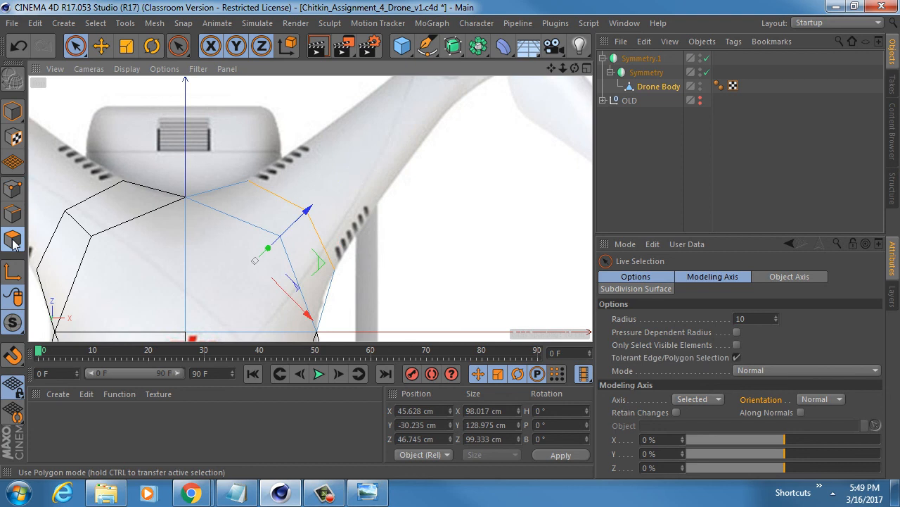
pyautogui.middleClick(374, 214)
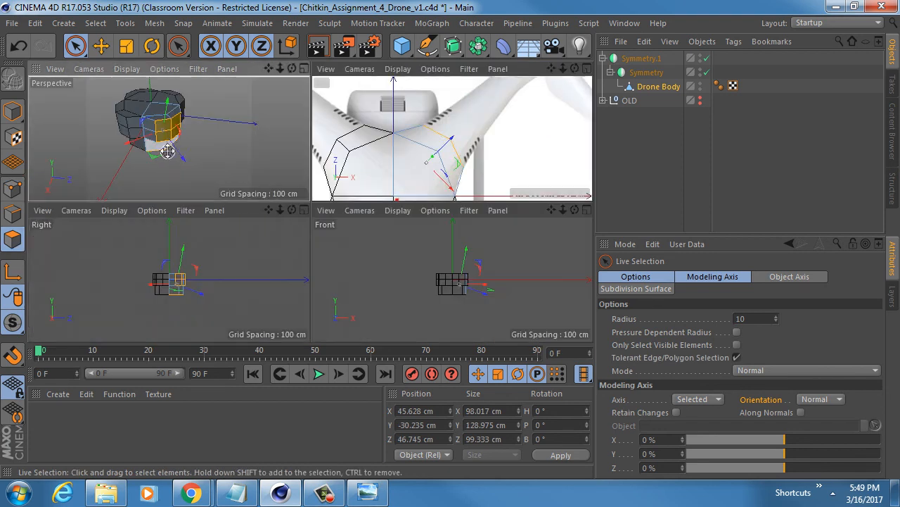
pyautogui.middleClick(176, 140)
pyautogui.keyDown('alt'); pyautogui.moveTo(282, 155); pyautogui.dragTo(345, 332); pyautogui.keyUp('alt')
pyautogui.click(304, 294)
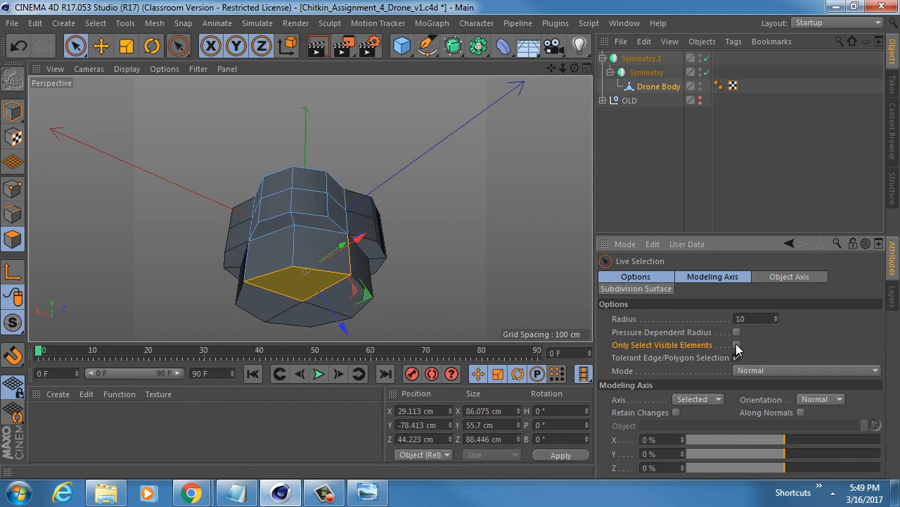
pyautogui.keyDown('alt'); pyautogui.moveTo(334, 256); pyautogui.dragTo(276, 196); pyautogui.keyUp('alt')
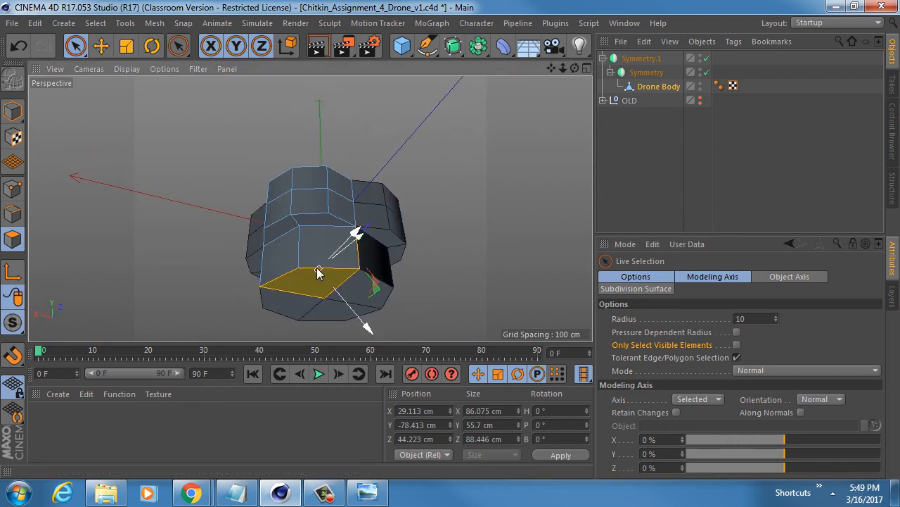
pyautogui.keyDown('alt'); pyautogui.moveTo(322, 310); pyautogui.dragTo(279, 227); pyautogui.keyUp('alt')
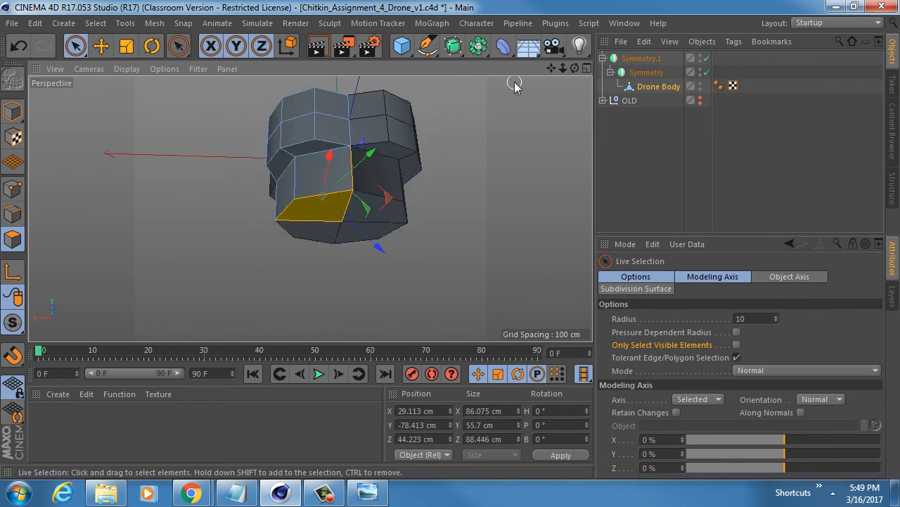
pyautogui.moveTo(707, 59); pyautogui.dragTo(707, 73)
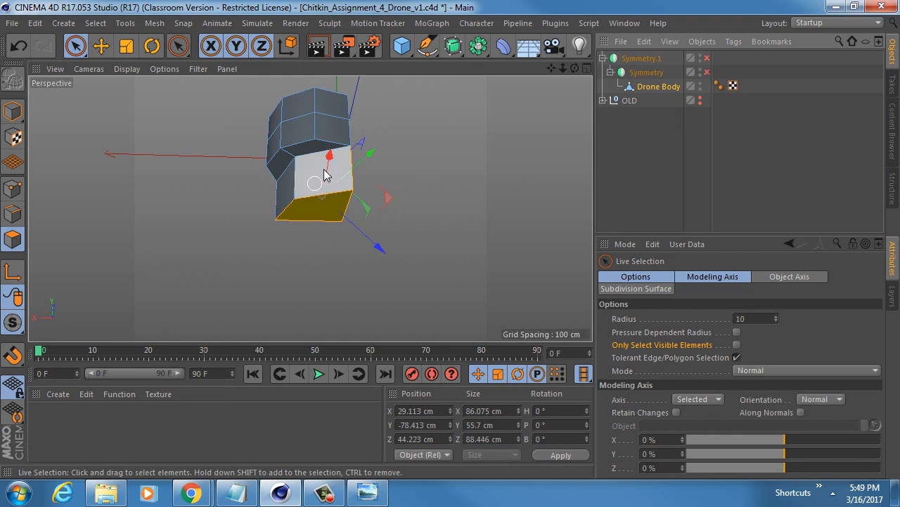
# Select the polygons of the unwanted lower block beneath the quarter body and delete them.
pyautogui.keyDown('alt'); pyautogui.moveTo(328, 161); pyautogui.dragTo(317, 197); pyautogui.keyUp('alt')
pyautogui.press('space')
pyautogui.press('space')
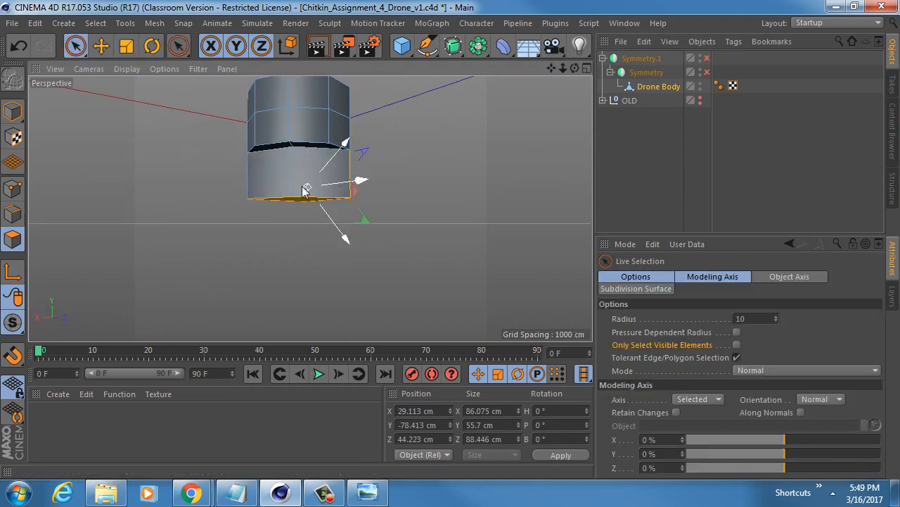
pyautogui.moveTo(256, 184)
pyautogui.keyDown('shift'); pyautogui.mouseDown()
pyautogui.moveTo(335, 183)
pyautogui.moveTo(38, 238)
pyautogui.moveTo(270, 206)
pyautogui.moveTo(140, 241)
pyautogui.moveTo(306, 190)
pyautogui.mouseUp(); pyautogui.keyUp('shift')
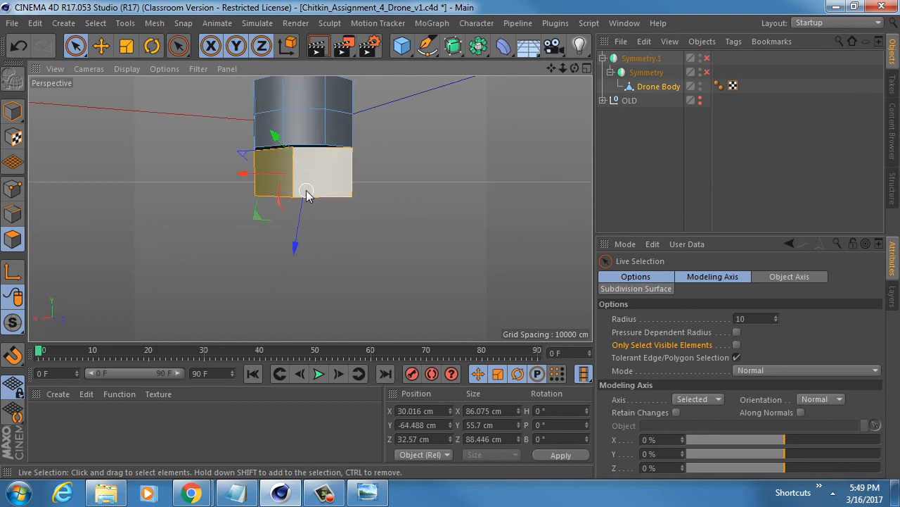
pyautogui.press('Delete')
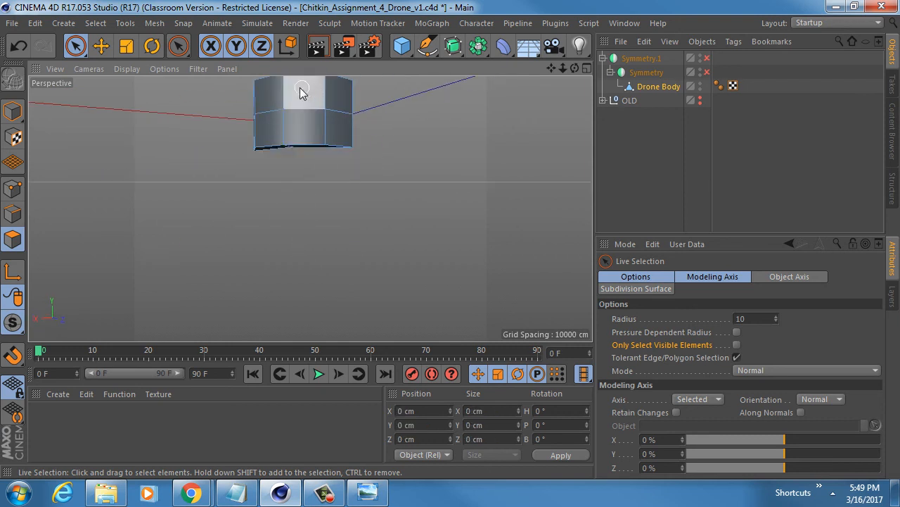
# Turn both Symmetry objects back on to mirror the cleaned quarter body.
pyautogui.keyDown('alt'); pyautogui.moveTo(302, 91); pyautogui.dragTo(406, 205); pyautogui.keyUp('alt')
pyautogui.click(707, 72)
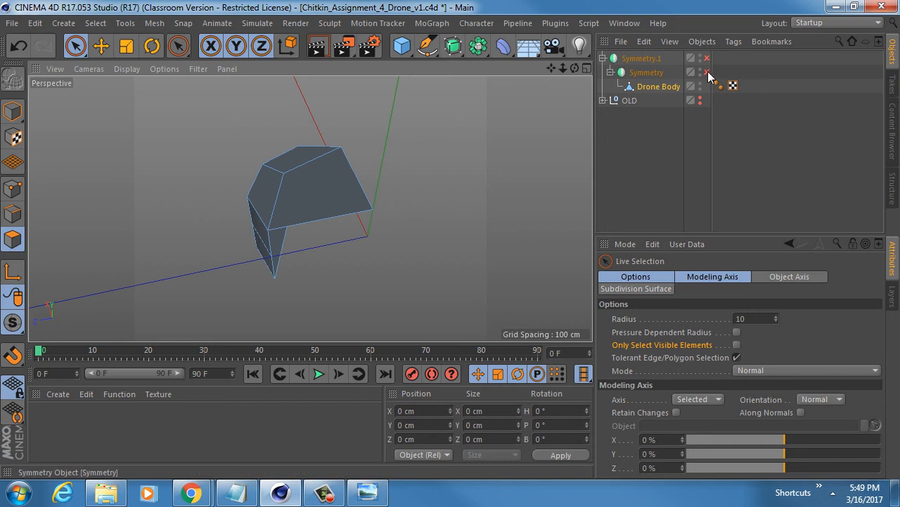
pyautogui.click(707, 59)
# Select only the four outward-facing end polygons of the arm, removing the extra polygons from the selection.
pyautogui.keyDown('alt'); pyautogui.moveTo(425, 145); pyautogui.dragTo(333, 196); pyautogui.keyUp('alt')
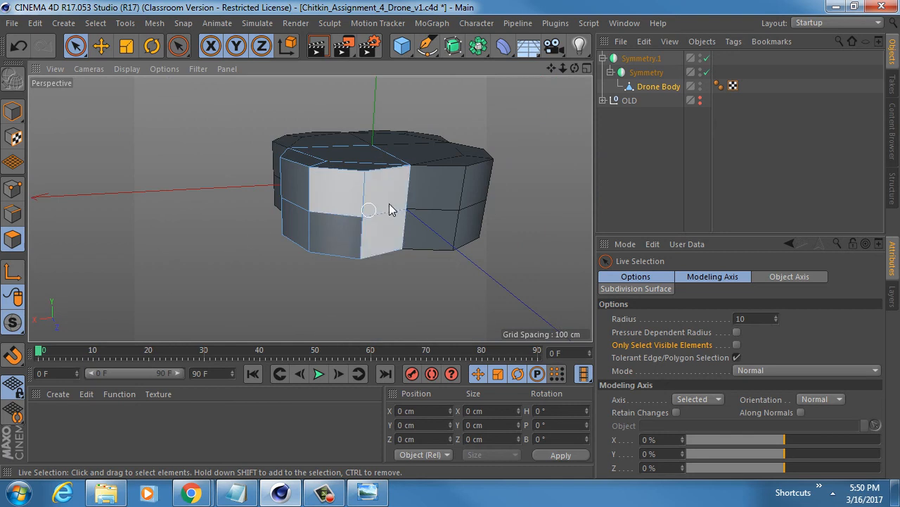
pyautogui.keyDown('alt'); pyautogui.moveTo(389, 204); pyautogui.dragTo(366, 234); pyautogui.keyUp('alt')
pyautogui.moveTo(362, 201)
pyautogui.mouseDown()
pyautogui.moveTo(354, 227)
pyautogui.moveTo(390, 92)
pyautogui.moveTo(391, 133)
pyautogui.mouseUp()
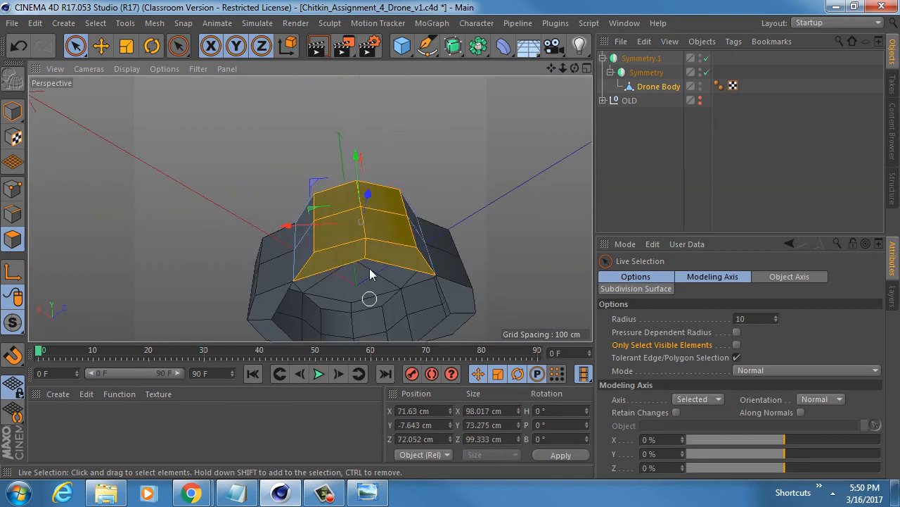
pyautogui.moveTo(371, 275)
pyautogui.keyDown('ctrl'); pyautogui.mouseDown()
pyautogui.moveTo(352, 258)
pyautogui.moveTo(382, 263)
pyautogui.moveTo(303, 267)
pyautogui.moveTo(369, 207)
pyautogui.mouseUp(); pyautogui.keyUp('ctrl')
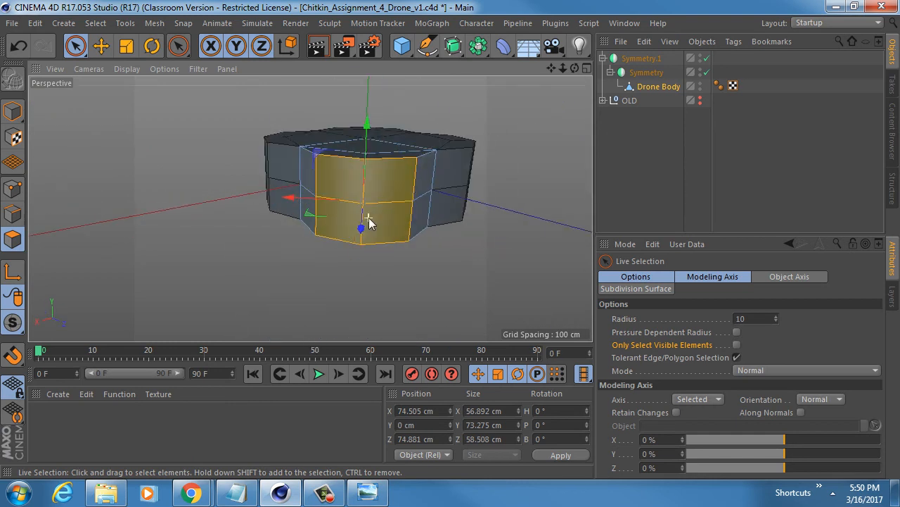
# Extrude the arm's end polygons outward by about 60.6 cm in the Top view.
pyautogui.middleClick(375, 202)
pyautogui.middleClick(375, 202)
pyautogui.keyDown('alt'); pyautogui.moveTo(372, 137); pyautogui.dragTo(346, 173, button='middle'); pyautogui.keyUp('alt')
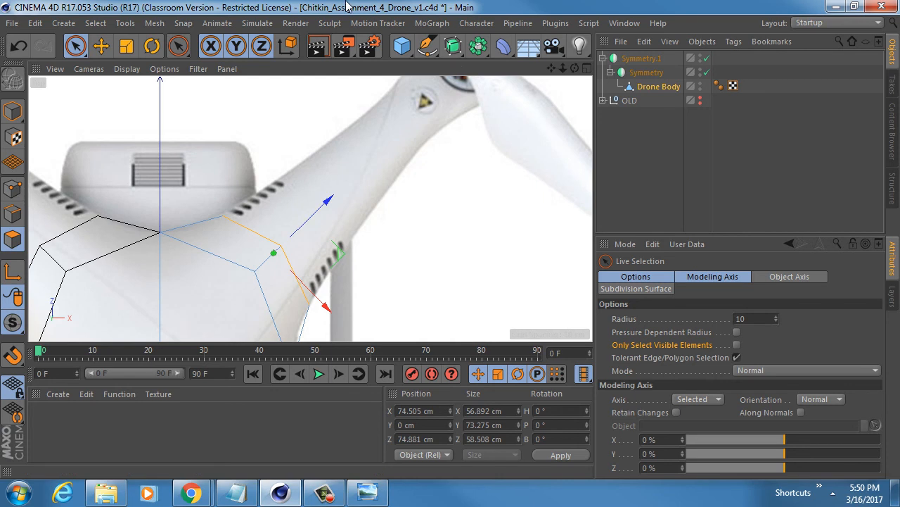
pyautogui.keyDown('alt'); pyautogui.moveTo(272, 227); pyautogui.dragTo(389, 142, button='middle'); pyautogui.keyUp('alt')
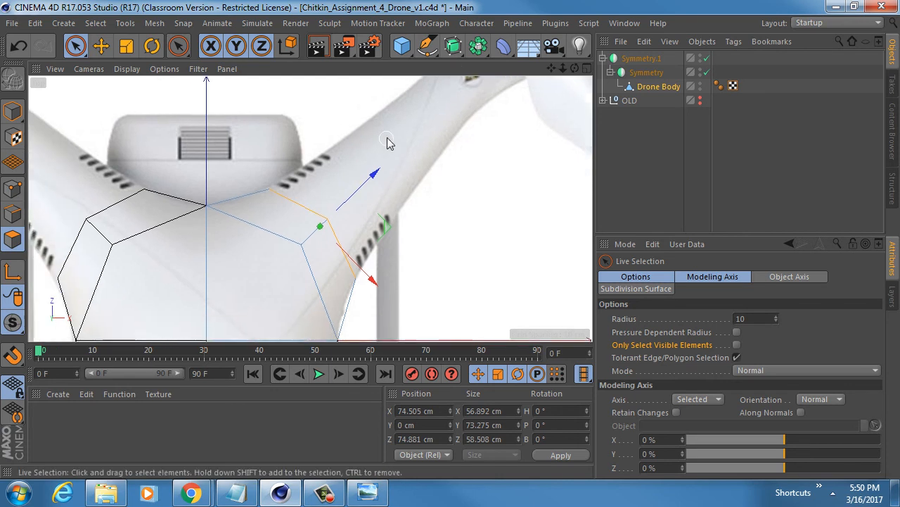
pyautogui.keyDown('alt'); pyautogui.moveTo(389, 143); pyautogui.dragTo(368, 141, button='right'); pyautogui.keyUp('alt')
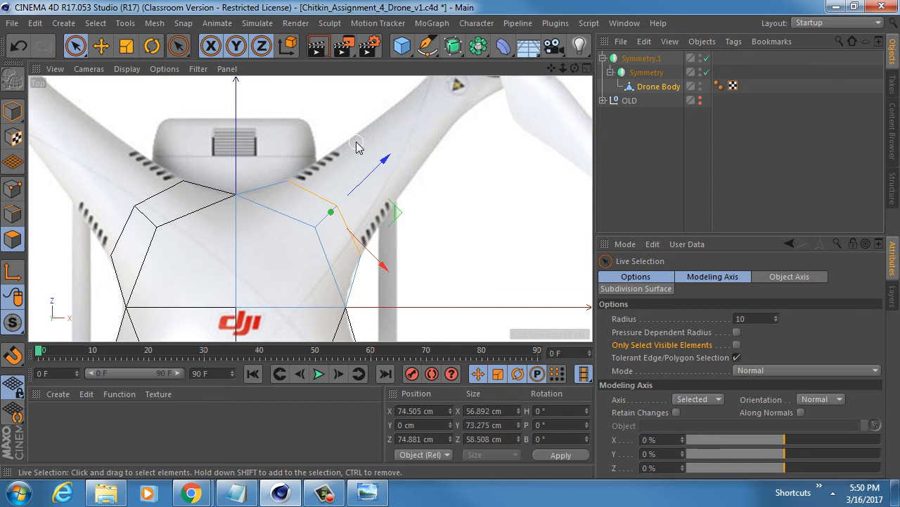
pyautogui.press('d')
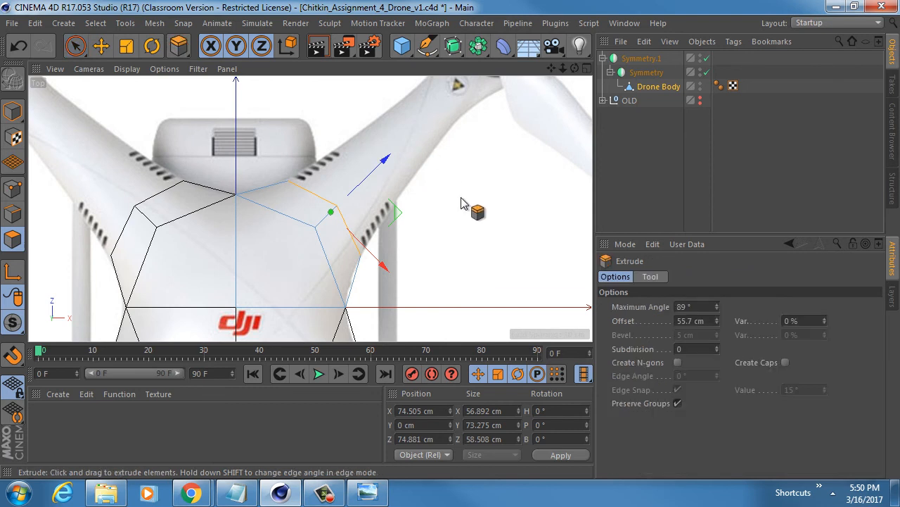
pyautogui.moveTo(424, 186)
pyautogui.mouseDown()
pyautogui.moveTo(479, 186)
pyautogui.moveTo(424, 194)
pyautogui.mouseUp()
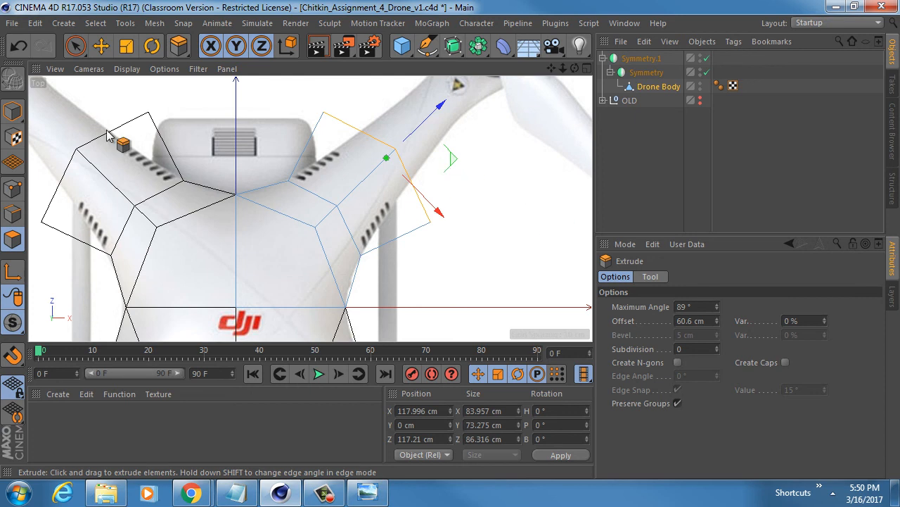
# In point mode, select the new extrusion's two outer corner points and scale their spread to about 41 by 42 cm, matching the arm's width.
pyautogui.click(13, 188)
pyautogui.press('space')
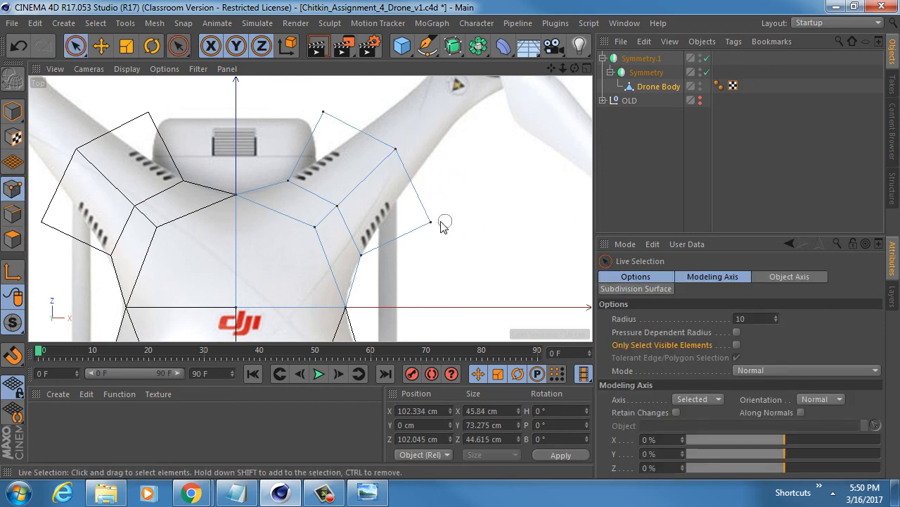
pyautogui.click(320, 112)
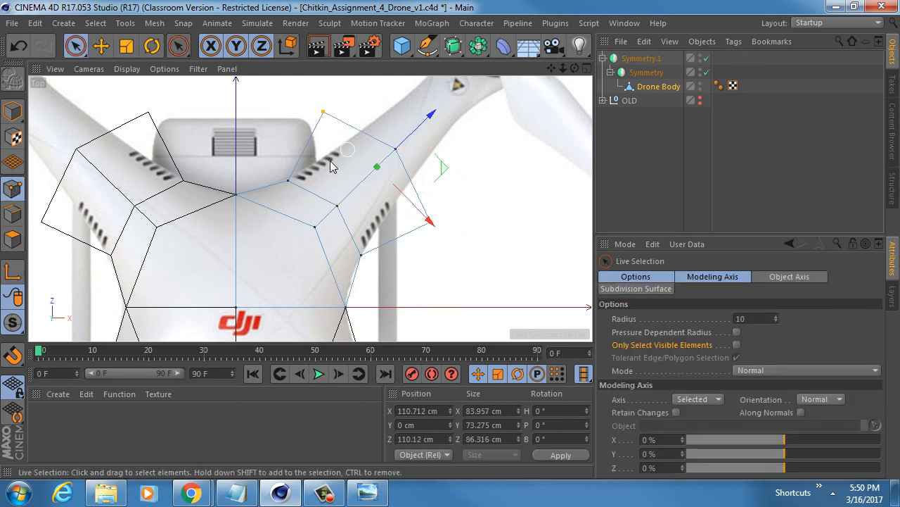
pyautogui.keyDown('alt'); pyautogui.moveTo(428, 182); pyautogui.dragTo(388, 207, button='middle'); pyautogui.keyUp('alt')
pyautogui.press('t')
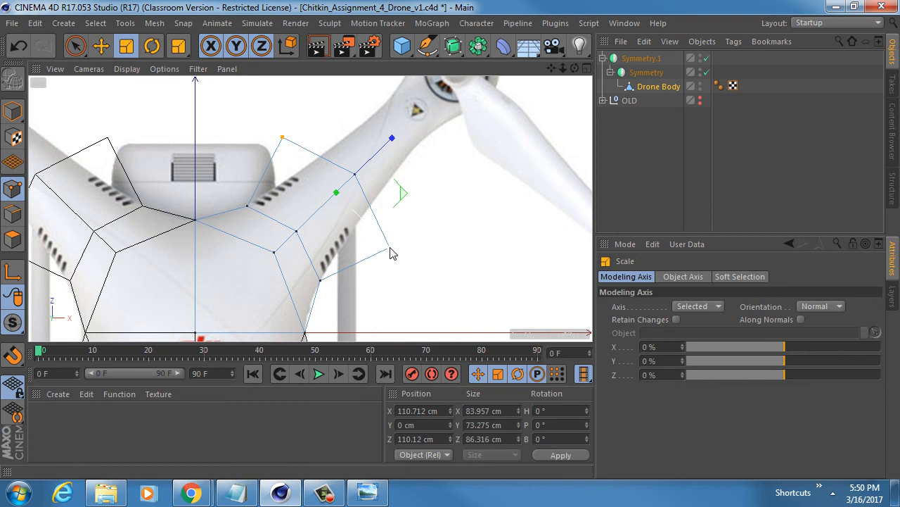
pyautogui.moveTo(392, 254); pyautogui.dragTo(350, 238)
pyautogui.scroll(5, 332, 190)
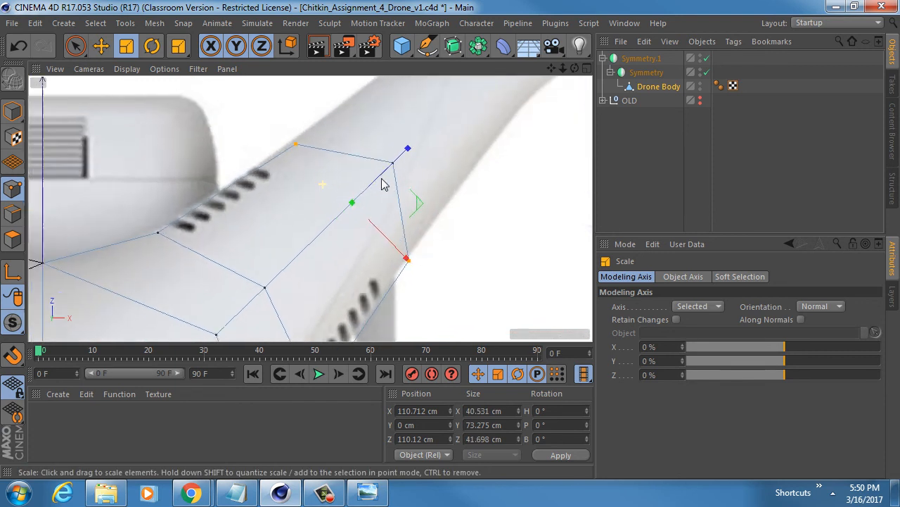
pyautogui.scroll(-5, 342, 175)
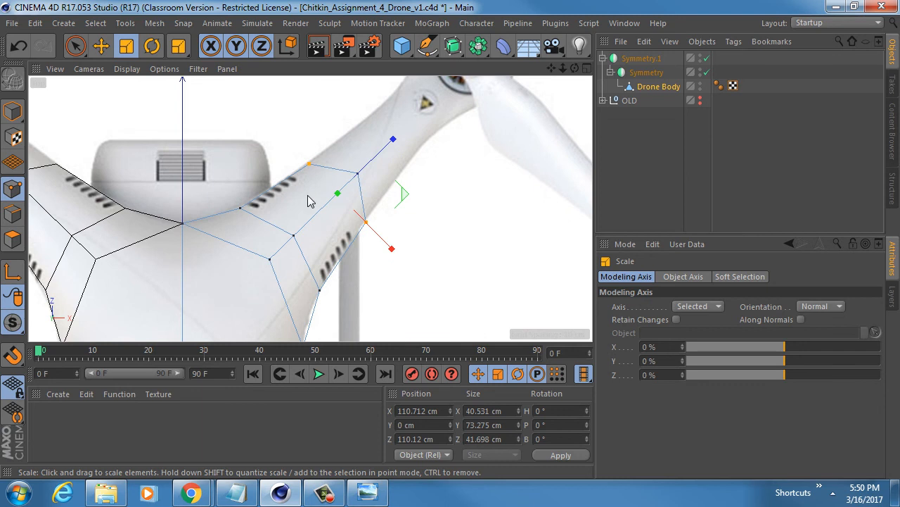
pyautogui.moveTo(308, 197)
pyautogui.keyDown('alt'); pyautogui.mouseDown(button='middle')
pyautogui.moveTo(340, 166)
pyautogui.moveTo(307, 171)
pyautogui.moveTo(293, 189)
pyautogui.mouseUp(button='middle'); pyautogui.keyUp('alt')
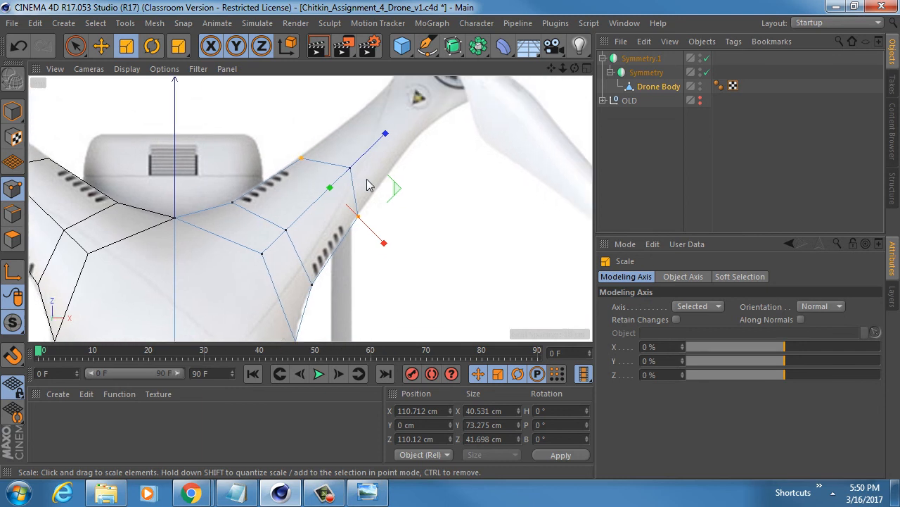
# Select the middle point at the arm's new end, move it diagonally inward to flatten the end, and clear the selection.
pyautogui.press('space')
pyautogui.click(354, 167)
pyautogui.click(354, 167)
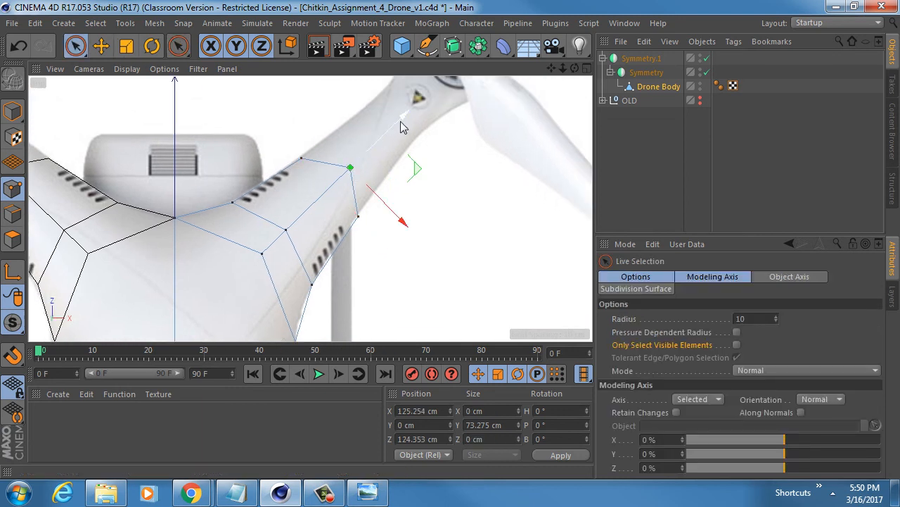
pyautogui.moveTo(405, 117); pyautogui.dragTo(389, 128)
pyautogui.click(287, 230)
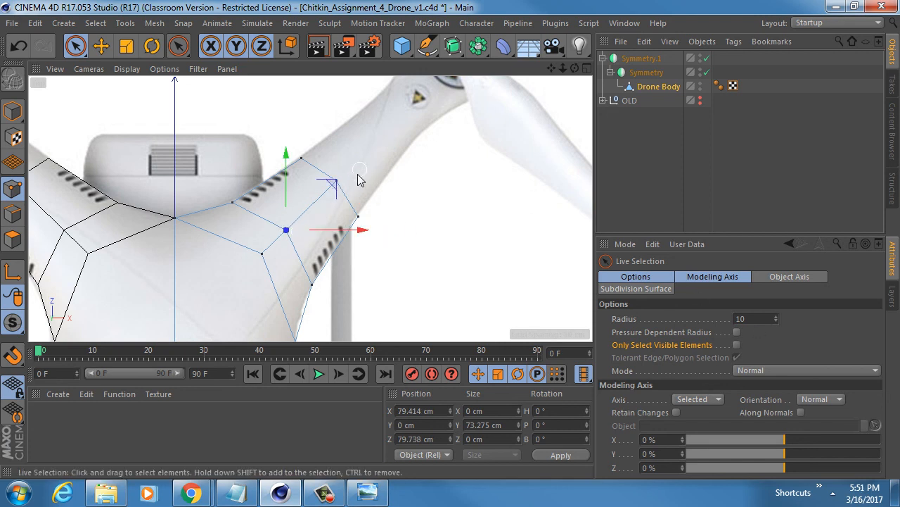
pyautogui.keyDown('alt'); pyautogui.moveTo(357, 176); pyautogui.dragTo(355, 156, button='middle'); pyautogui.keyUp('alt')
pyautogui.click(351, 145)
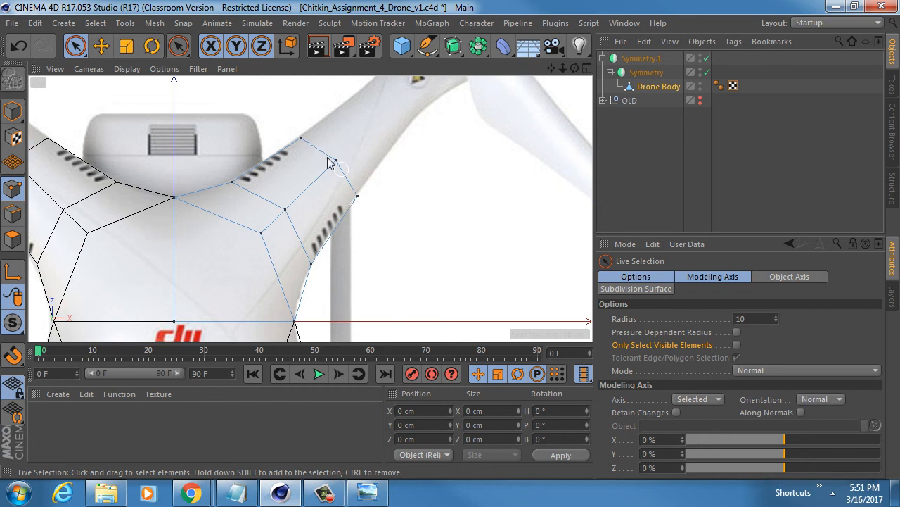
# Return to polygon mode and extrude the arm's end polygons further outward to about X 141 cm, Z 140 cm.
pyautogui.keyDown('alt'); pyautogui.moveTo(365, 139); pyautogui.dragTo(323, 202, button='middle'); pyautogui.keyUp('alt')
pyautogui.keyDown('alt'); pyautogui.moveTo(347, 178); pyautogui.dragTo(324, 184, button='right'); pyautogui.keyUp('alt')
pyautogui.click(12, 238)
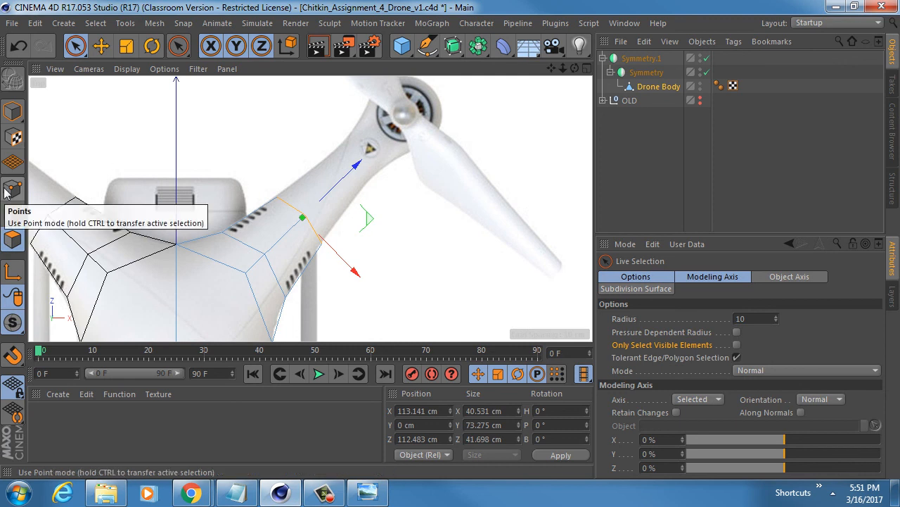
pyautogui.press('d')
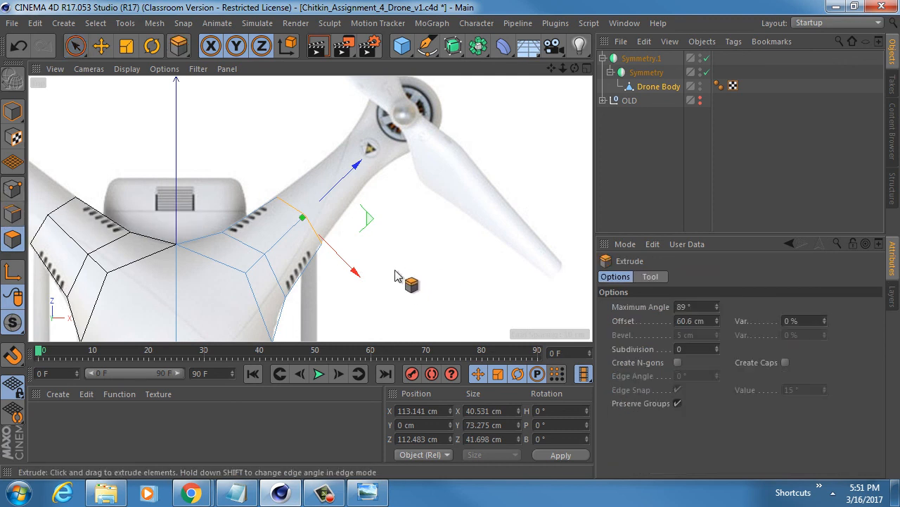
pyautogui.moveTo(338, 225); pyautogui.dragTo(402, 262)
pyautogui.press('t')
pyautogui.press('space')
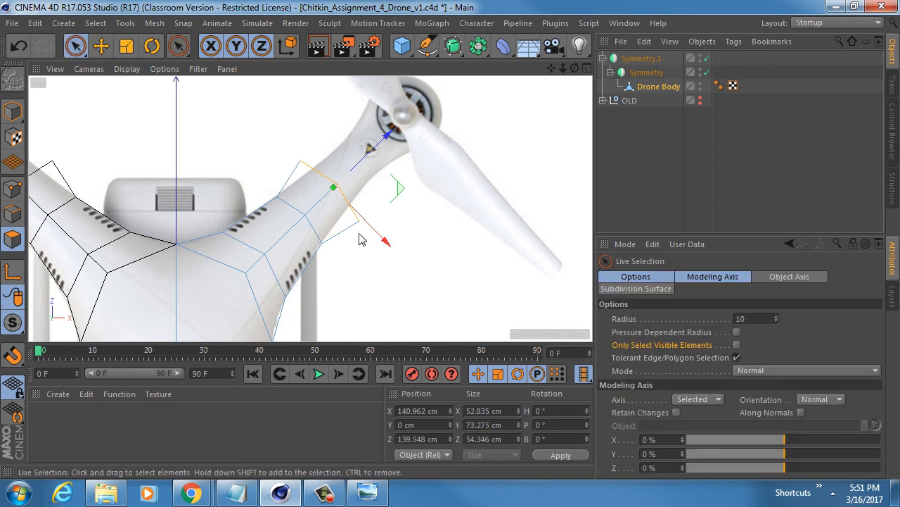
# In point mode, select the newest extrusion's two outer corner points and scale their spread to about 32.5 by 33.4 cm, matching the arm's width.
pyautogui.click(12, 188)
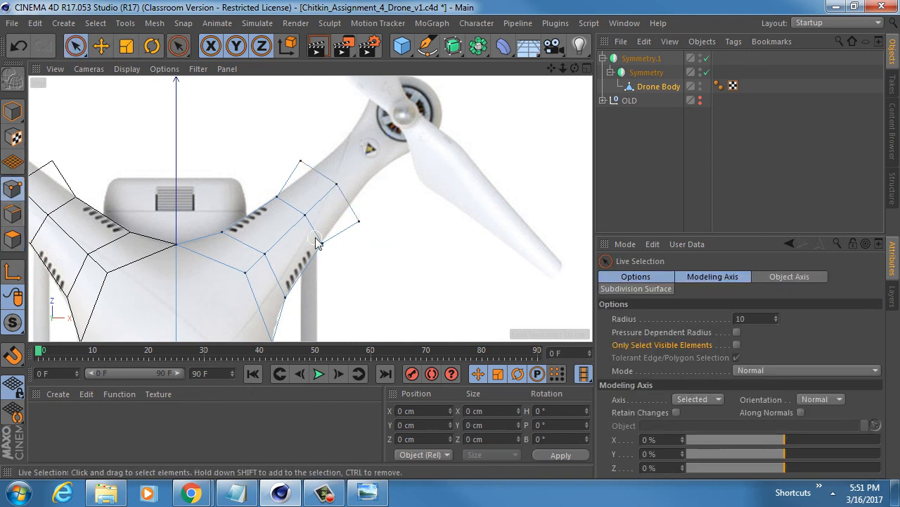
pyautogui.click(304, 180)
pyautogui.press('t')
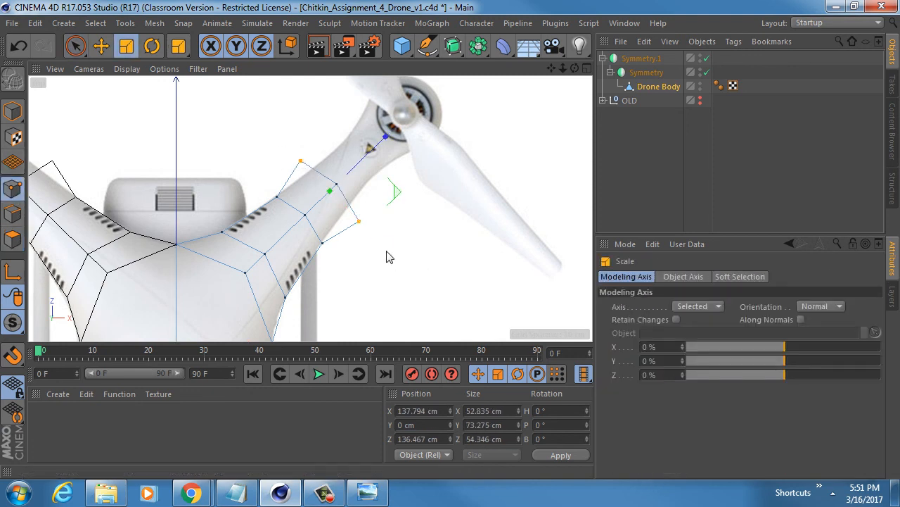
pyautogui.moveTo(388, 255); pyautogui.dragTo(363, 240)
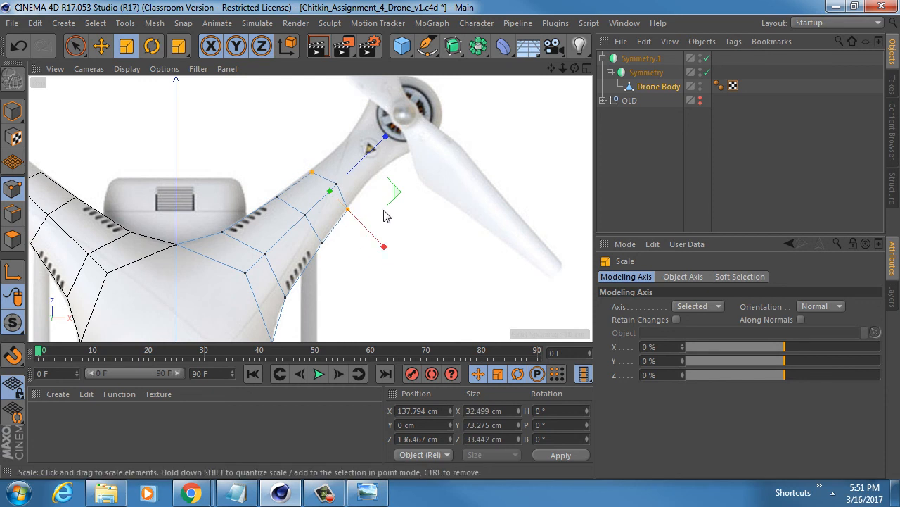
# Return to polygon mode and extrude the arm's end polygons outward by about 31.5 cm.
pyautogui.click(13, 239)
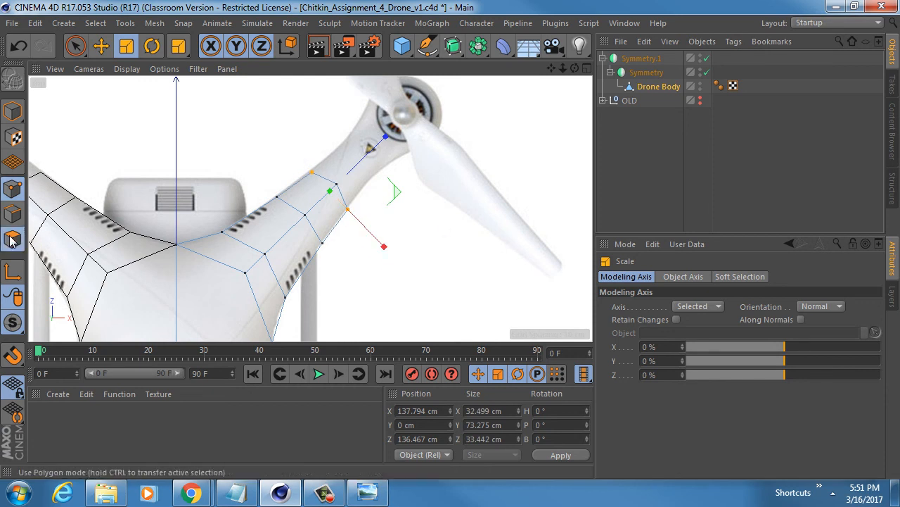
pyautogui.press('d')
pyautogui.moveTo(340, 294); pyautogui.dragTo(370, 294)
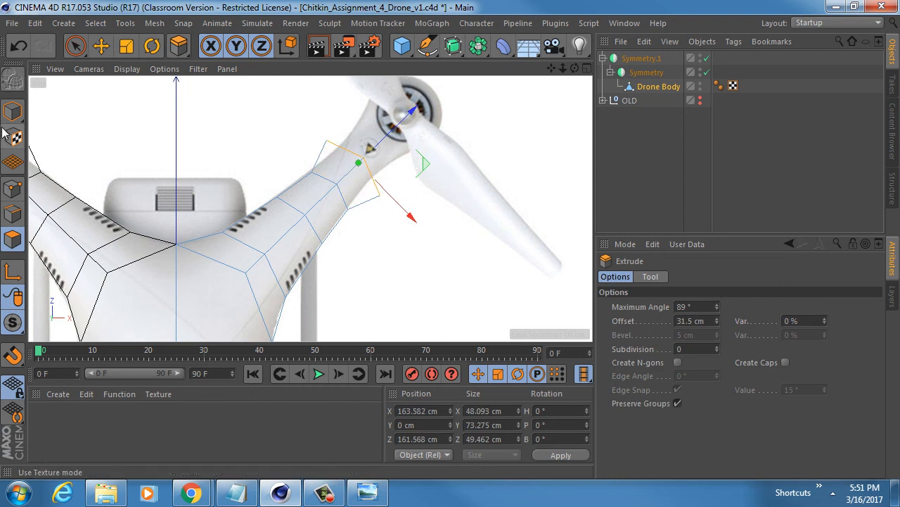
# Scale the new end's two corner points to a spread of about 26.6 by 27.3 cm, and move its middle point slightly inward.
pyautogui.click(12, 188)
pyautogui.press('space')
pyautogui.press('t')
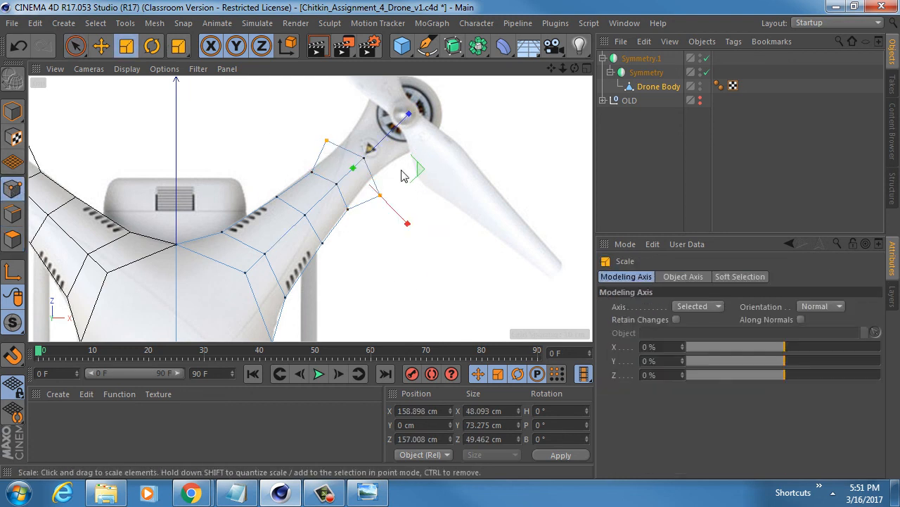
pyautogui.moveTo(412, 225); pyautogui.dragTo(377, 207)
pyautogui.press('space')
pyautogui.click(368, 157)
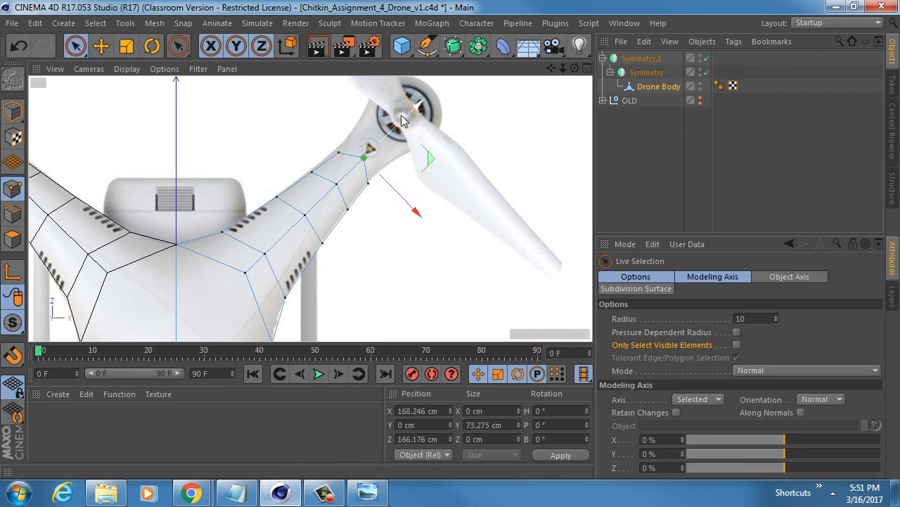
pyautogui.moveTo(371, 160); pyautogui.dragTo(333, 186)
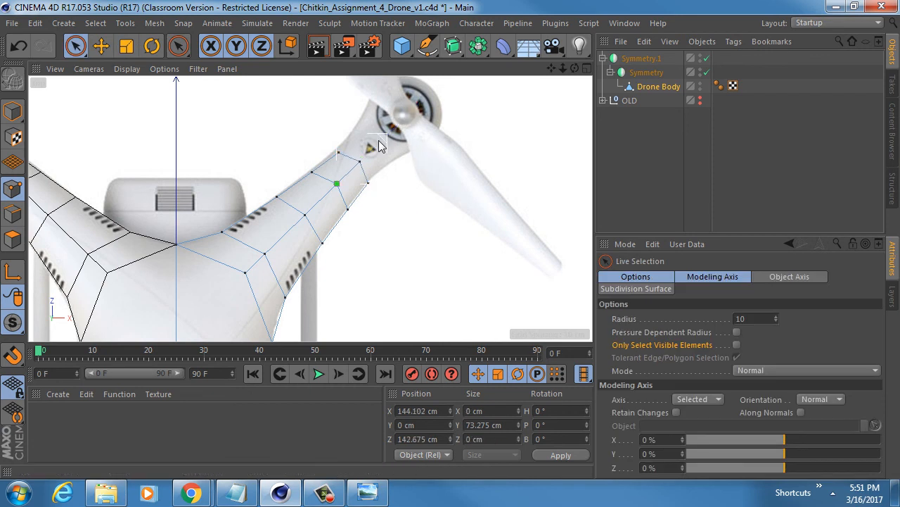
# In polygon mode, extrude the arm's end polygons outward by about 29.3 cm toward the motor.
pyautogui.click(13, 239)
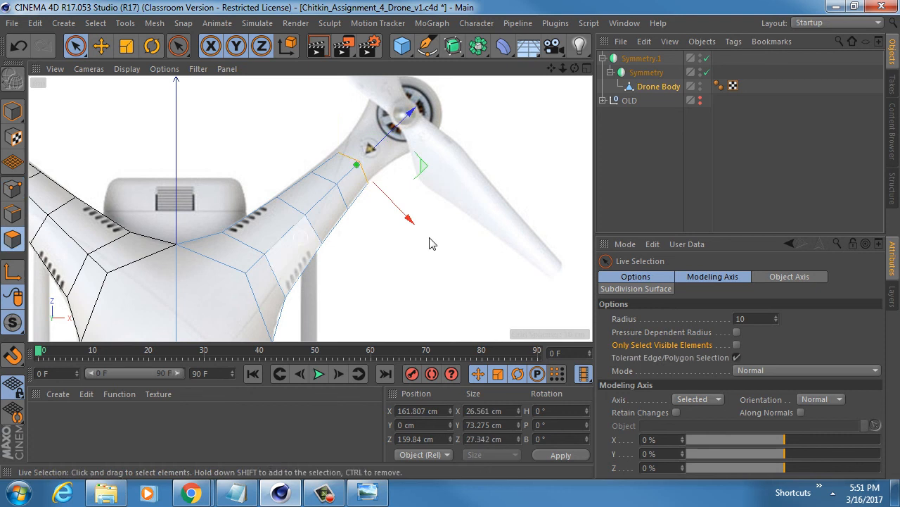
pyautogui.press('d')
pyautogui.moveTo(397, 255); pyautogui.dragTo(437, 251)
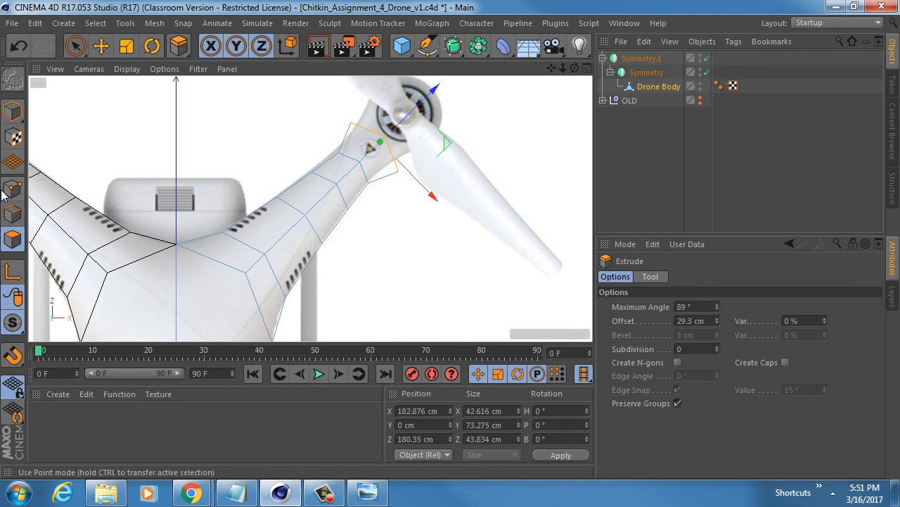
# In point mode, select the two corner points nearest the motor and scale their spread to about 29.3 by 30.2 cm.
pyautogui.press('space')
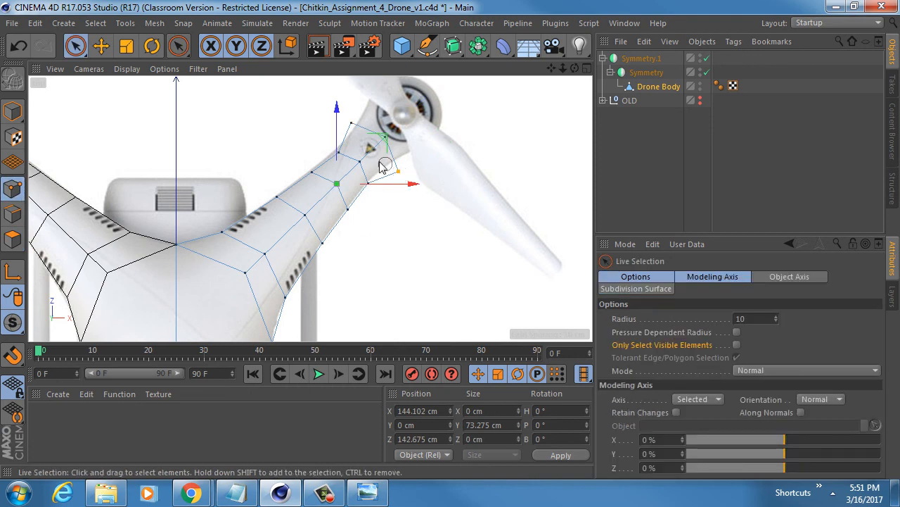
pyautogui.click(351, 129)
pyautogui.press('t')
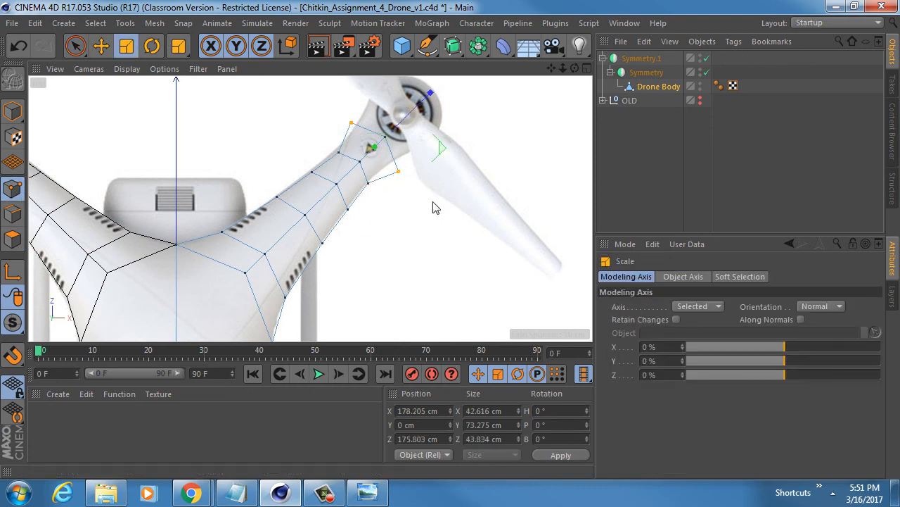
pyautogui.moveTo(434, 204); pyautogui.dragTo(411, 191)
pyautogui.scroll(-5, 422, 141)
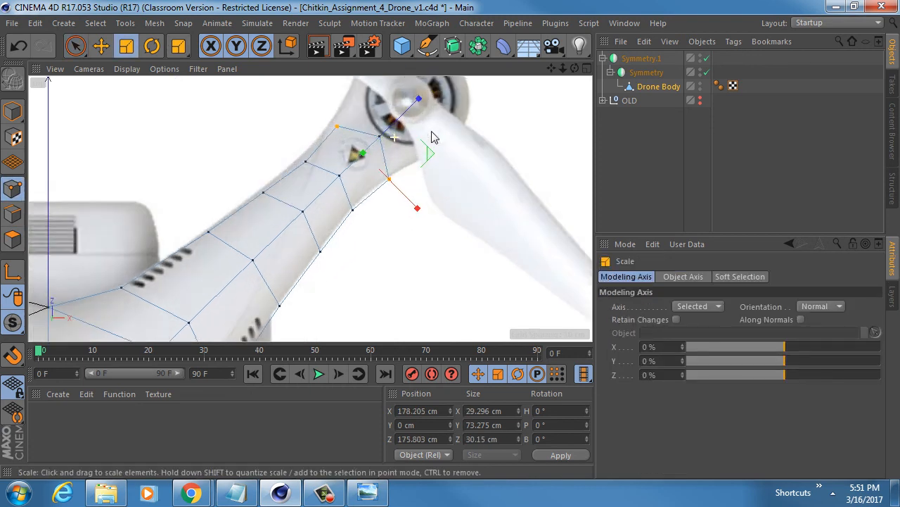
# Select the middle point at the arm's motor end and move it inward to about X 177 cm, Z 174.7 cm, flattening the end.
pyautogui.press('space')
pyautogui.click(340, 166)
pyautogui.moveTo(351, 158); pyautogui.dragTo(369, 127)
pyautogui.keyDown('alt'); pyautogui.moveTo(338, 183); pyautogui.dragTo(310, 220); pyautogui.keyUp('alt')
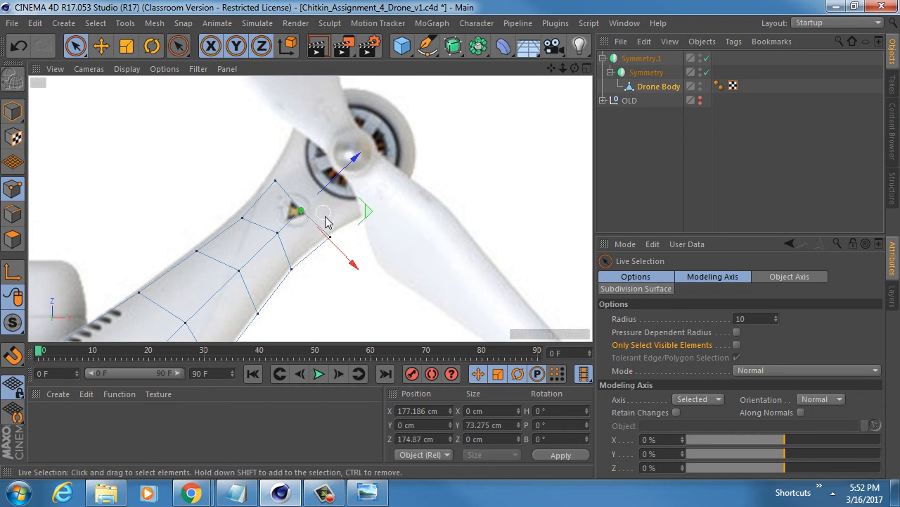
pyautogui.click(278, 232)
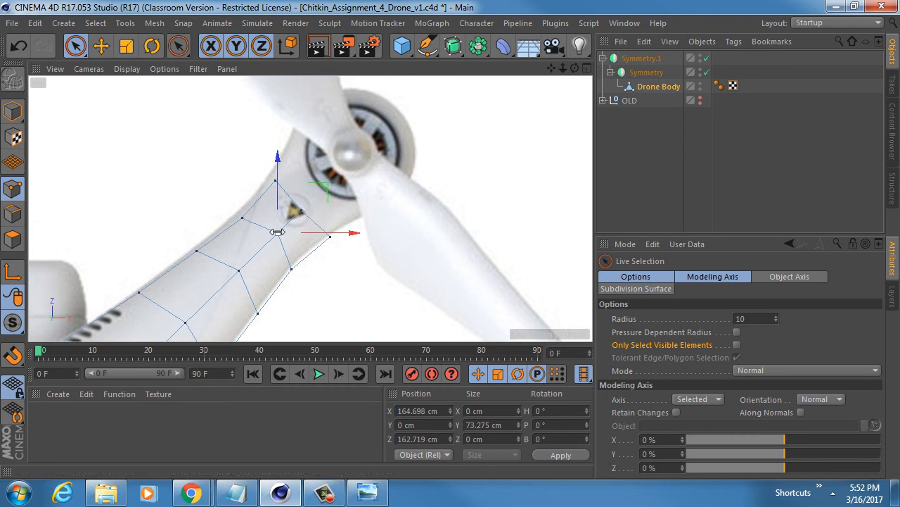
pyautogui.moveTo(298, 215); pyautogui.dragTo(353, 164)
pyautogui.hotkey('ctrl', 'z')
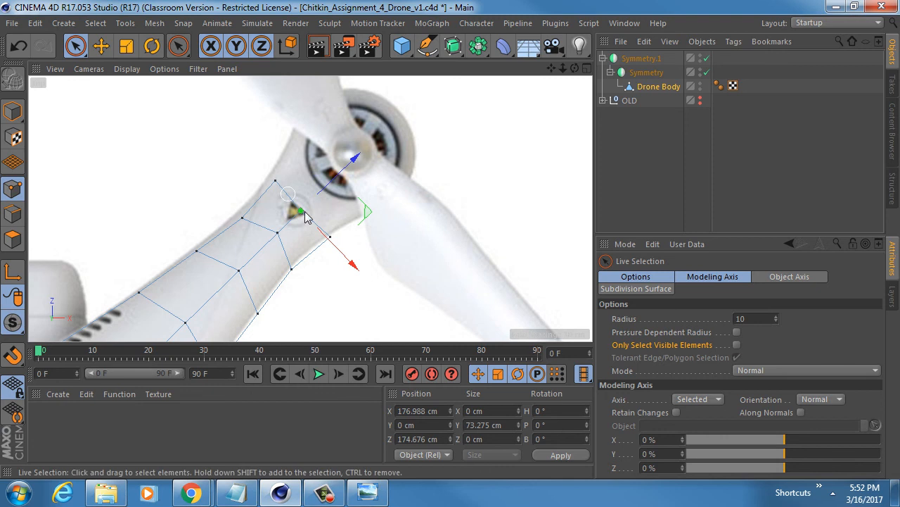
# Select the middle point one segment back from the arm's end, switch to the Move tool, and save the project.
pyautogui.keyDown('alt'); pyautogui.moveTo(321, 227); pyautogui.dragTo(345, 195, button='middle'); pyautogui.keyUp('alt')
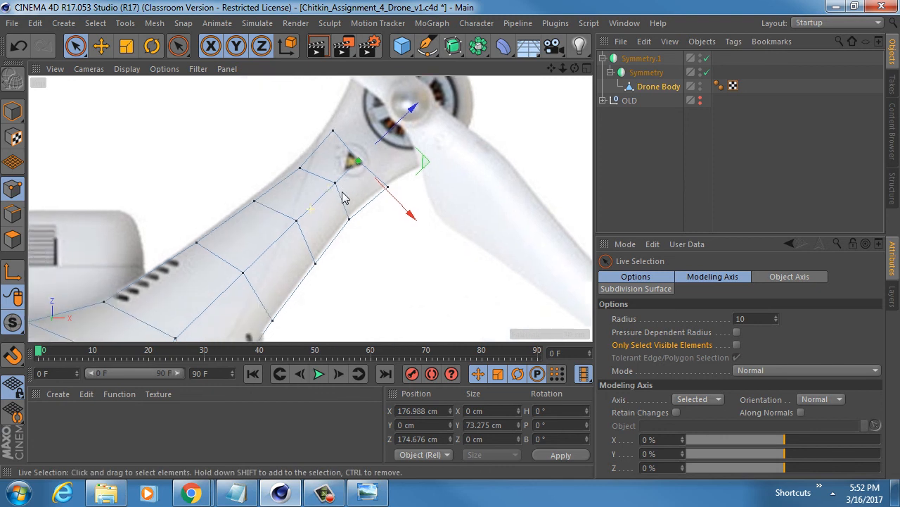
pyautogui.click(335, 183)
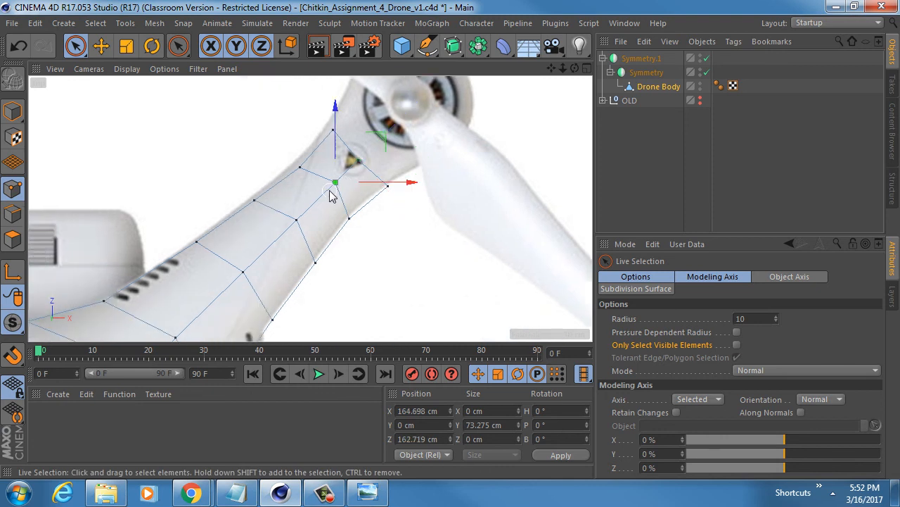
pyautogui.press('e')
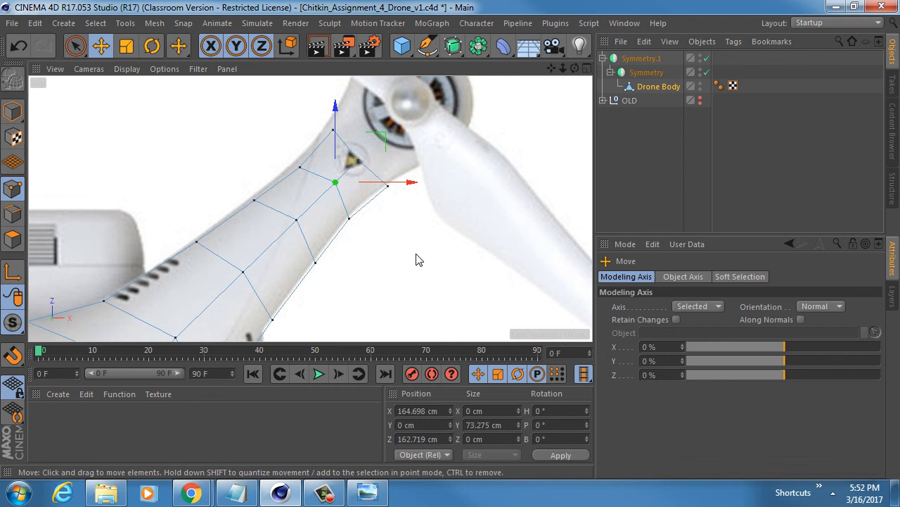
pyautogui.keyDown('alt'); pyautogui.moveTo(372, 217); pyautogui.dragTo(337, 251, button='middle'); pyautogui.keyUp('alt')
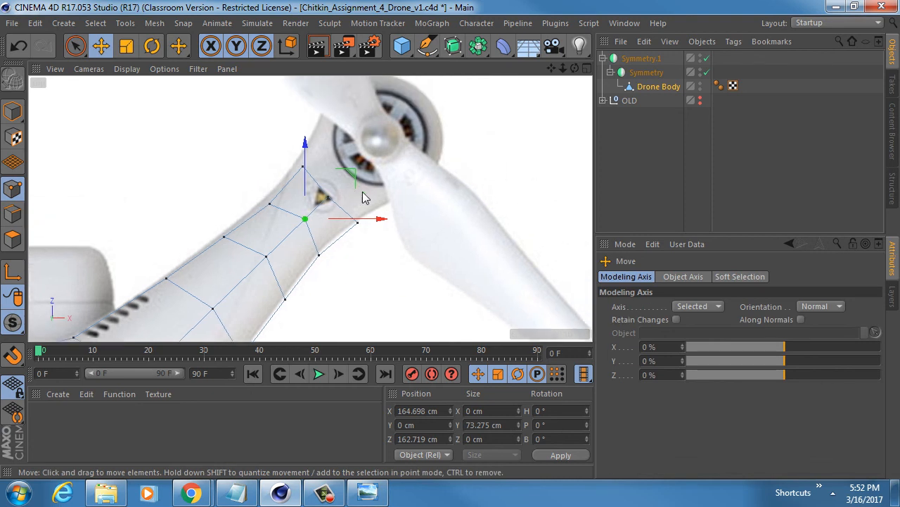
pyautogui.keyDown('alt'); pyautogui.moveTo(375, 200); pyautogui.dragTo(341, 263, button='middle'); pyautogui.keyUp('alt')
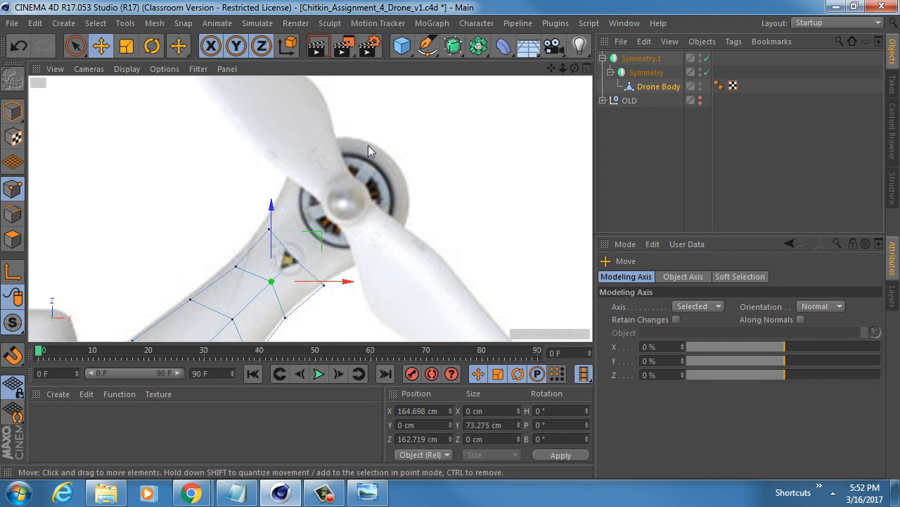
pyautogui.hotkey('ctrl', 's')
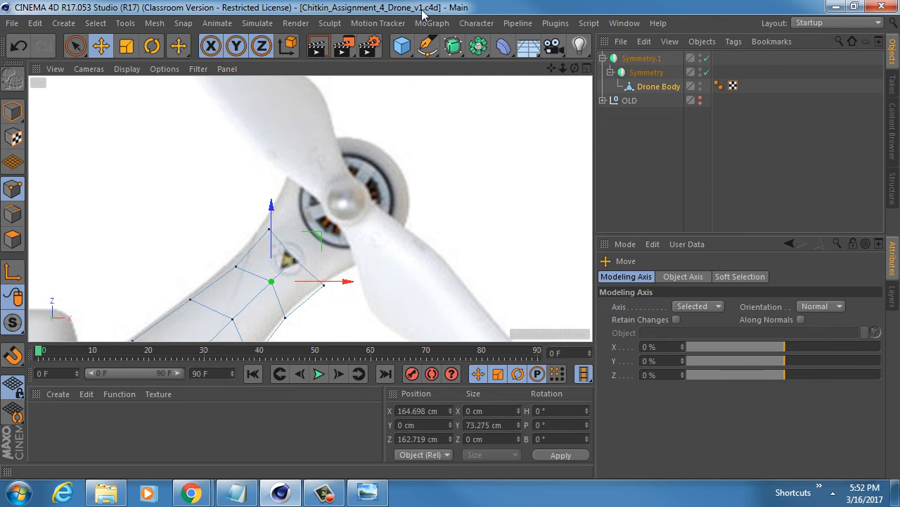
# Add a Cylinder primitive and move it from the drone's centre over the propeller hub at the end of the modelled arm.
pyautogui.click(401, 46)
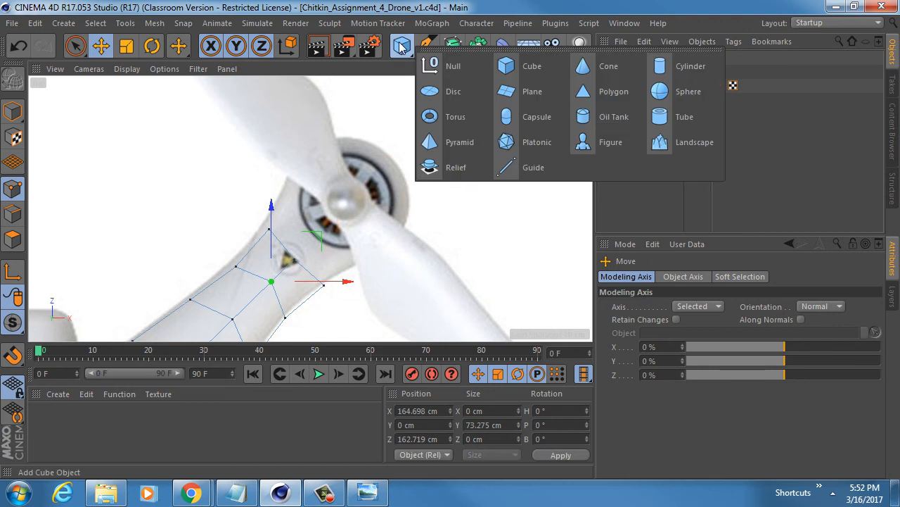
pyautogui.click(667, 66)
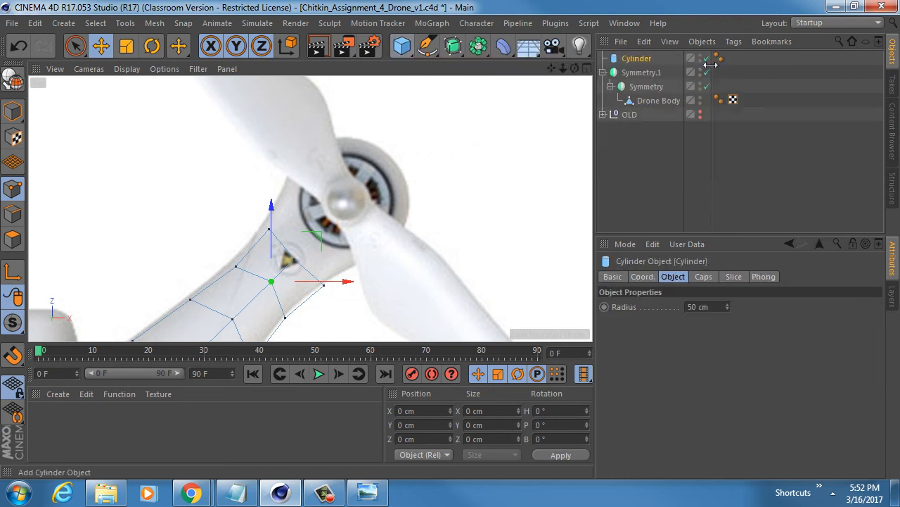
pyautogui.keyDown('alt'); pyautogui.moveTo(348, 225); pyautogui.dragTo(257, 232, button='right'); pyautogui.keyUp('alt')
pyautogui.keyDown('alt'); pyautogui.moveTo(223, 282); pyautogui.dragTo(278, 177, button='middle'); pyautogui.keyUp('alt')
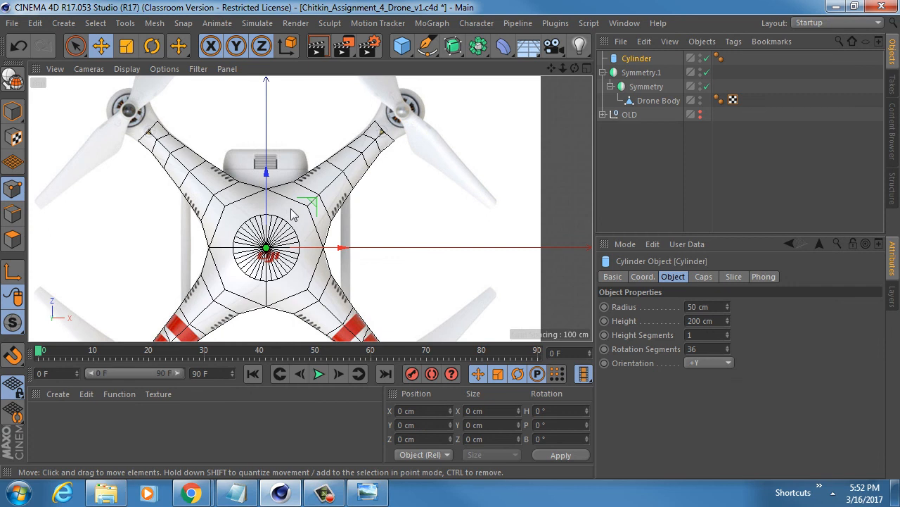
pyautogui.moveTo(313, 208); pyautogui.dragTo(448, 69)
pyautogui.scroll(12, 412, 99)
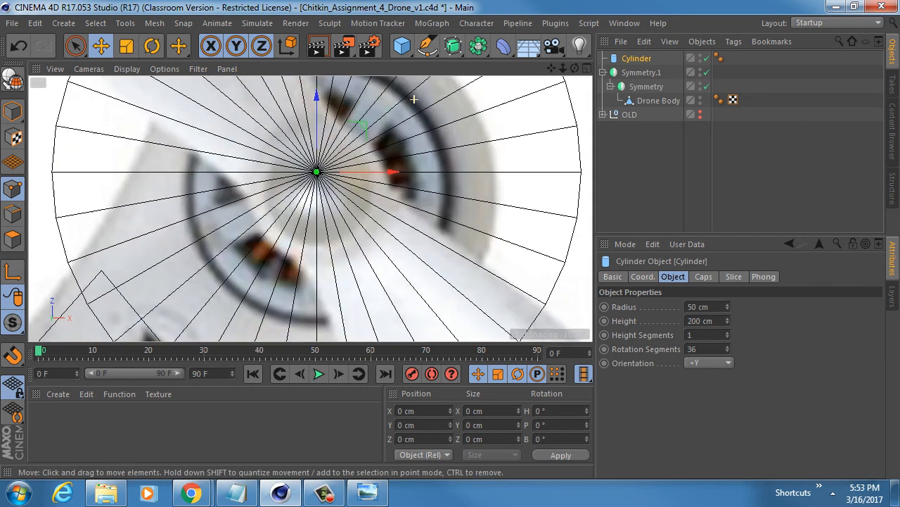
pyautogui.keyDown('alt'); pyautogui.moveTo(283, 157); pyautogui.dragTo(313, 181, button='middle'); pyautogui.keyUp('alt')
pyautogui.moveTo(373, 156); pyautogui.dragTo(375, 179)
pyautogui.scroll(-4, 345, 231)
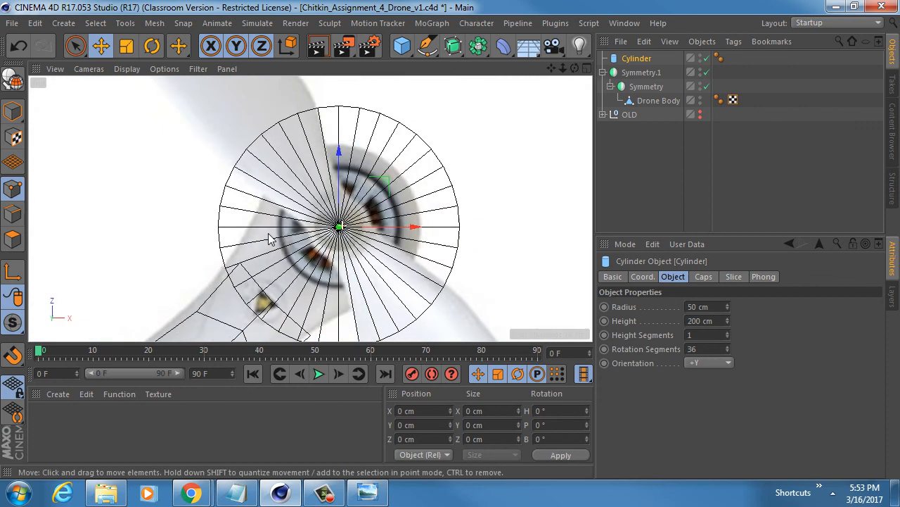
# Show the viewport wireframe as Isoparms and fine-tune the cylinder's centre over the hub at about X 204.9 cm, Z 207.3 cm.
pyautogui.click(128, 69)
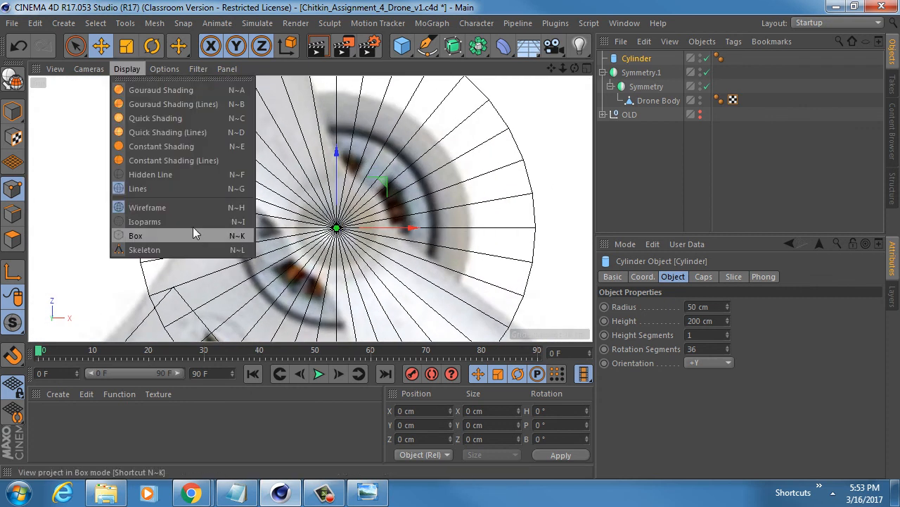
pyautogui.click(152, 221)
pyautogui.moveTo(351, 203)
pyautogui.keyDown('alt'); pyautogui.mouseDown(button='middle')
pyautogui.moveTo(358, 169)
pyautogui.moveTo(349, 190)
pyautogui.mouseUp(button='middle'); pyautogui.keyUp('alt')
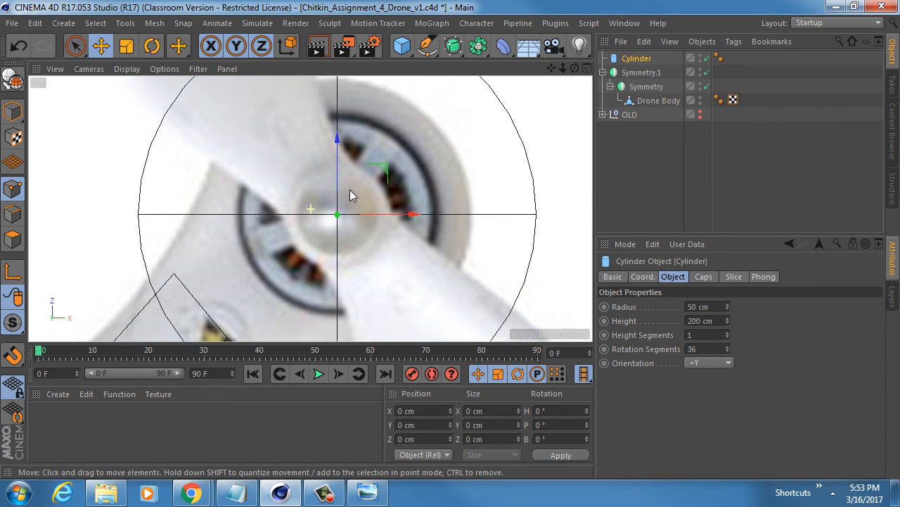
pyautogui.scroll(2, 350, 189)
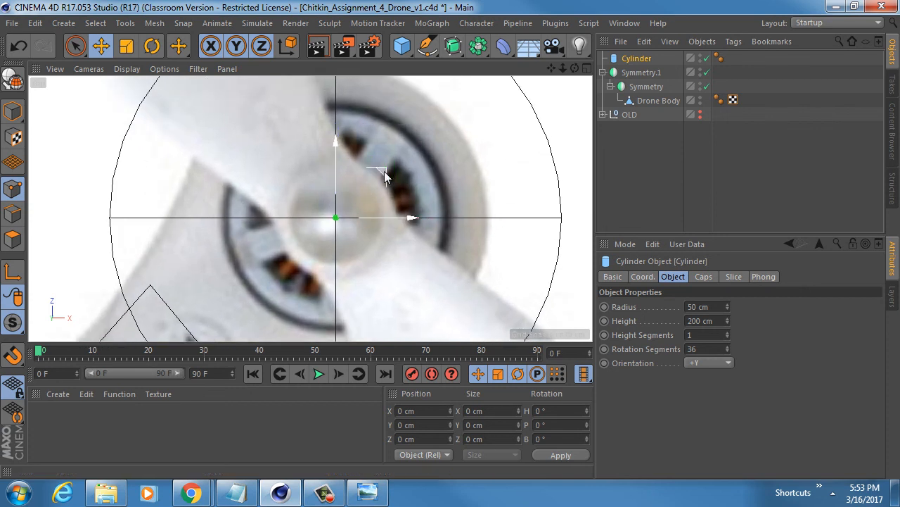
pyautogui.scroll(-2, 356, 193)
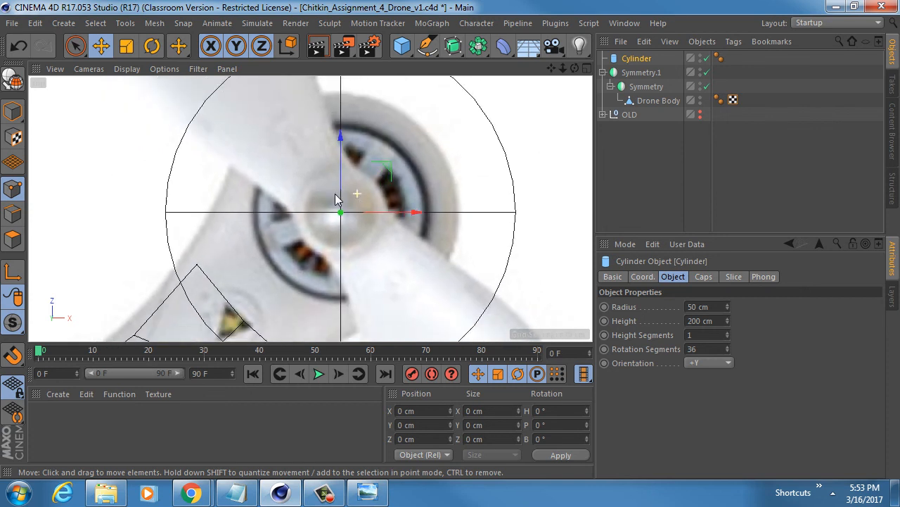
pyautogui.moveTo(371, 172); pyautogui.dragTo(386, 160)
pyautogui.scroll(-3, 438, 193)
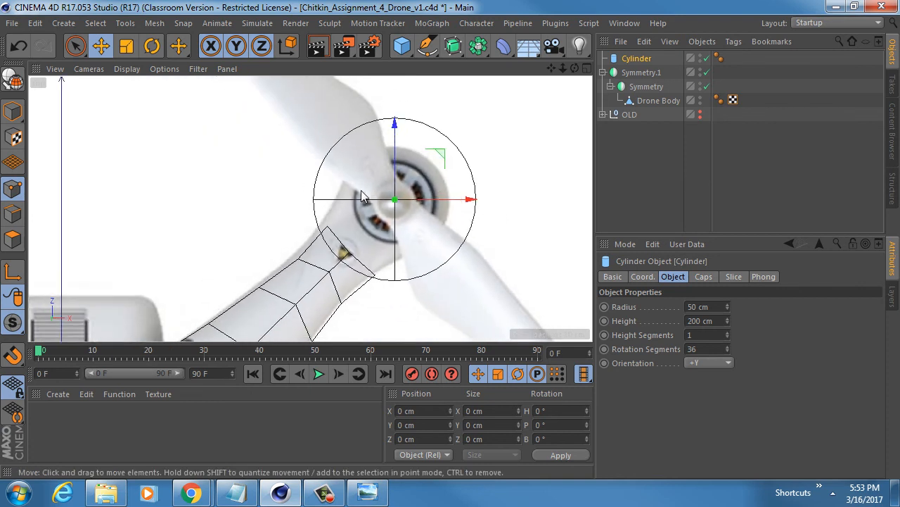
# In model mode, reduce the cylinder's radius to about 32.4 cm to match the motor housing's outer edge.
pyautogui.click(13, 111)
pyautogui.scroll(1, 478, 196)
pyautogui.scroll(1, 496, 200)
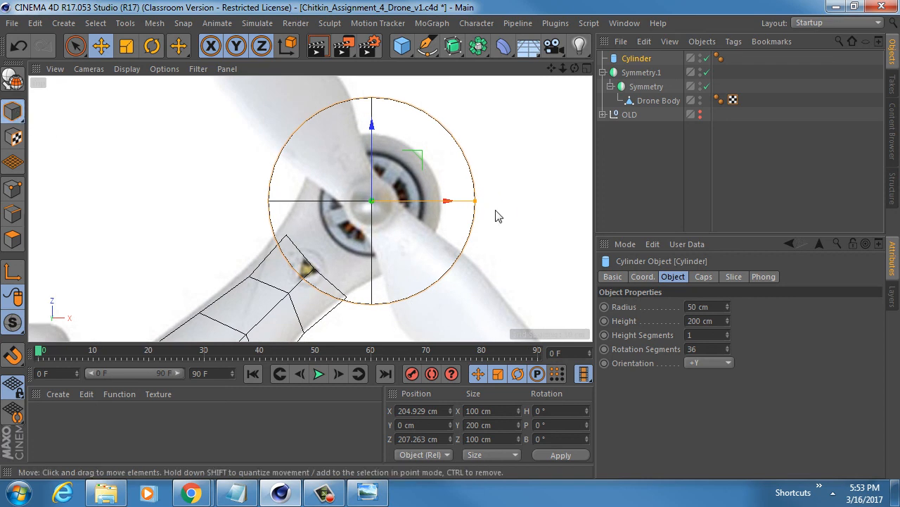
pyautogui.moveTo(478, 206); pyautogui.dragTo(440, 205)
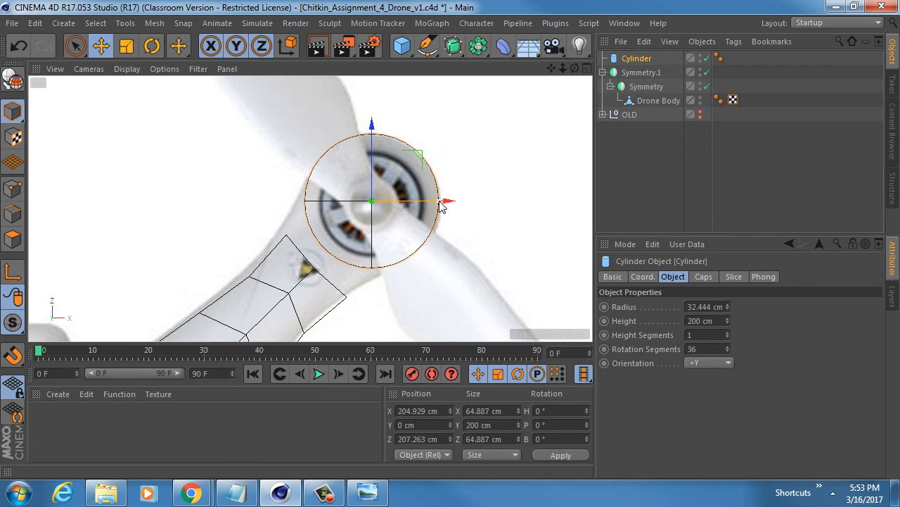
pyautogui.scroll(2, 436, 183)
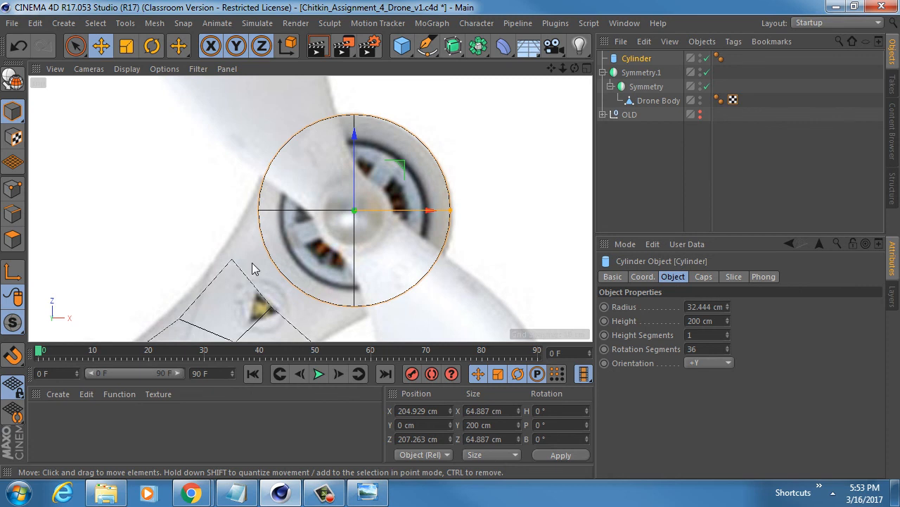
# Re-centre the motor cylinder over the propeller hub at about X 204.5 cm, Z 205.5 cm, and enlarge its radius to about 33.8 cm.
pyautogui.keyDown('alt'); pyautogui.moveTo(264, 289); pyautogui.dragTo(282, 257, button='middle'); pyautogui.keyUp('alt')
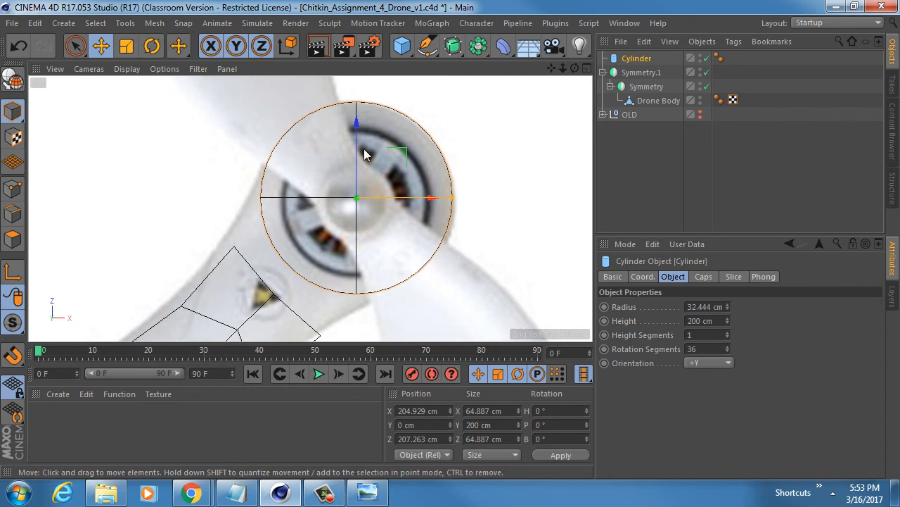
pyautogui.moveTo(356, 126); pyautogui.dragTo(346, 130)
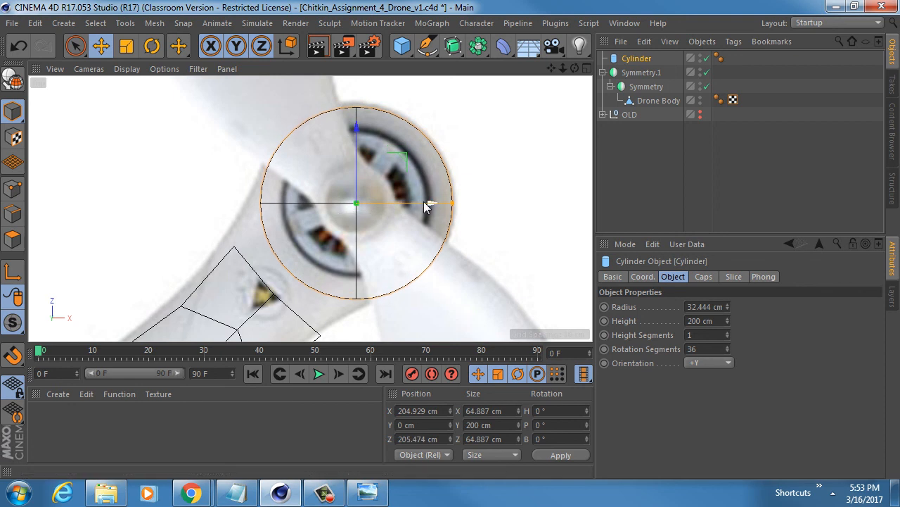
pyautogui.moveTo(427, 204); pyautogui.dragTo(457, 211)
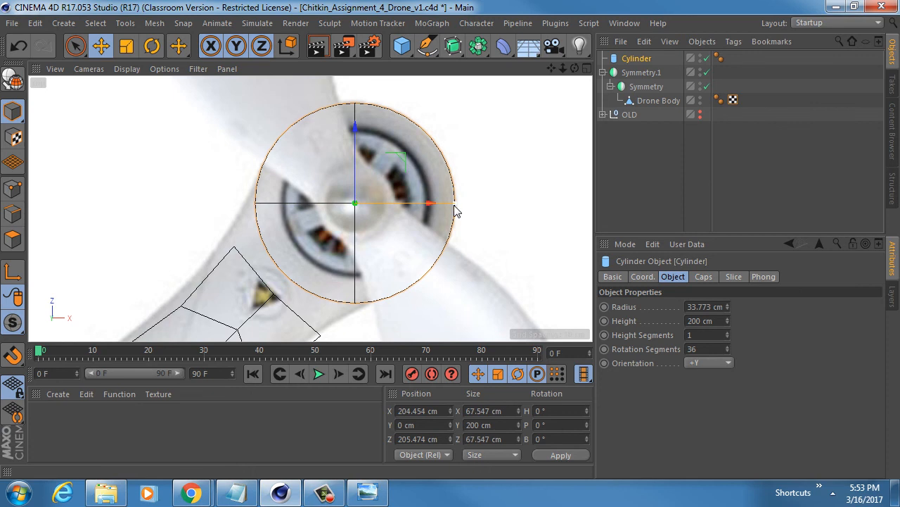
# Show the viewport lines as Wireframe and make the Drone Body's points editable in point mode.
pyautogui.click(128, 68)
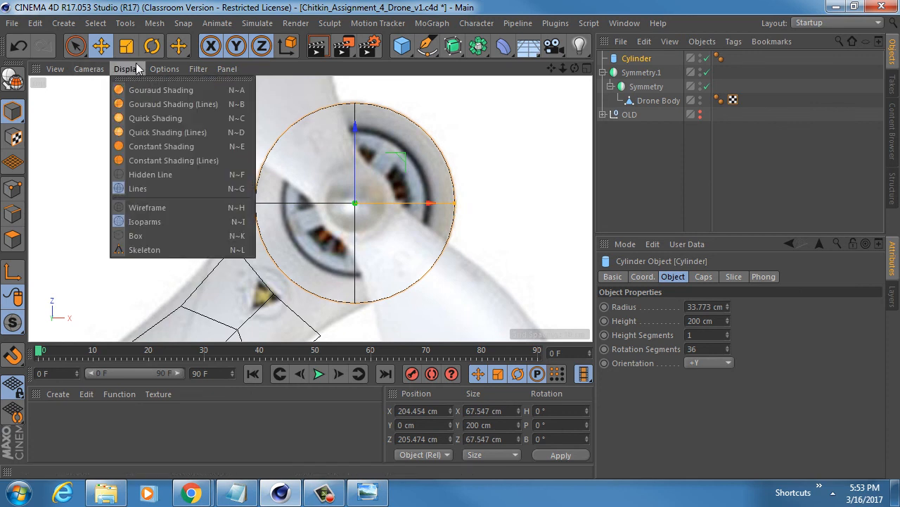
pyautogui.click(140, 207)
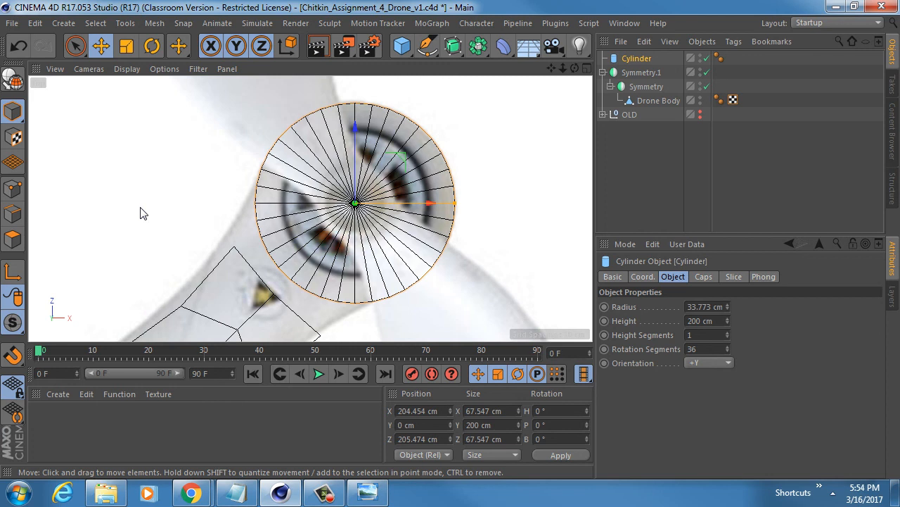
pyautogui.scroll(-3, 349, 230)
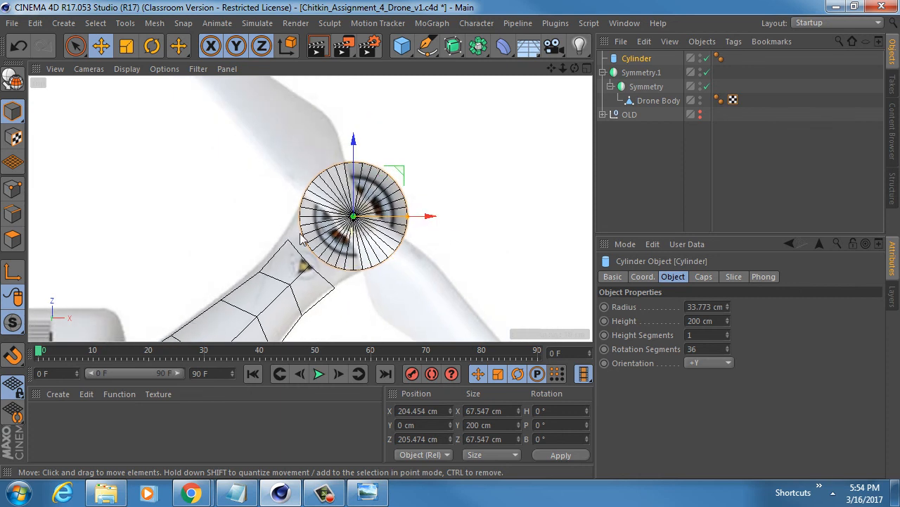
pyautogui.keyDown('alt'); pyautogui.moveTo(267, 299); pyautogui.dragTo(333, 181, button='middle'); pyautogui.keyUp('alt')
pyautogui.keyDown('alt'); pyautogui.moveTo(357, 165); pyautogui.dragTo(332, 169, button='right'); pyautogui.keyUp('alt')
pyautogui.keyDown('alt'); pyautogui.moveTo(249, 314); pyautogui.dragTo(287, 245, button='middle'); pyautogui.keyUp('alt')
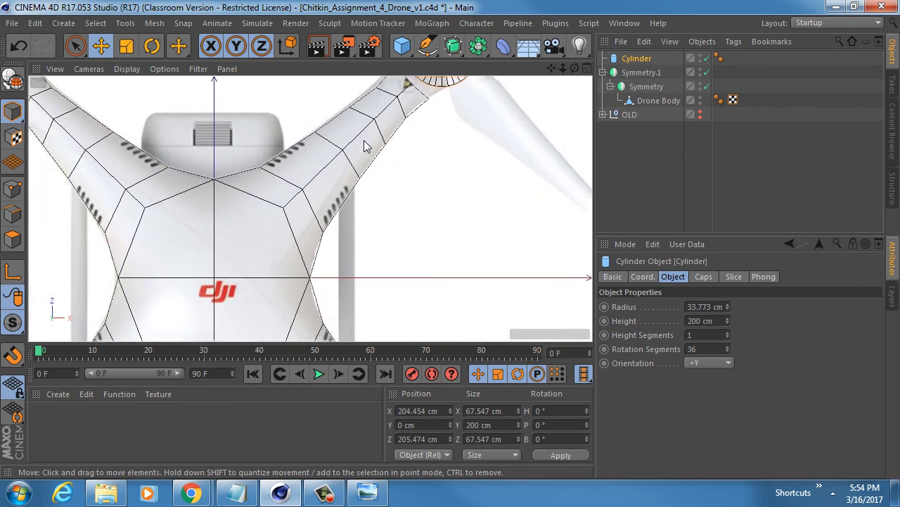
pyautogui.keyDown('alt'); pyautogui.moveTo(364, 141); pyautogui.dragTo(303, 257, button='middle'); pyautogui.keyUp('alt')
pyautogui.keyDown('alt'); pyautogui.moveTo(309, 229); pyautogui.dragTo(364, 217, button='right'); pyautogui.keyUp('alt')
pyautogui.keyDown('alt'); pyautogui.moveTo(267, 266); pyautogui.dragTo(299, 211, button='middle'); pyautogui.keyUp('alt')
pyautogui.keyDown('alt'); pyautogui.moveTo(335, 183); pyautogui.dragTo(301, 186, button='right'); pyautogui.keyUp('alt')
pyautogui.click(641, 103)
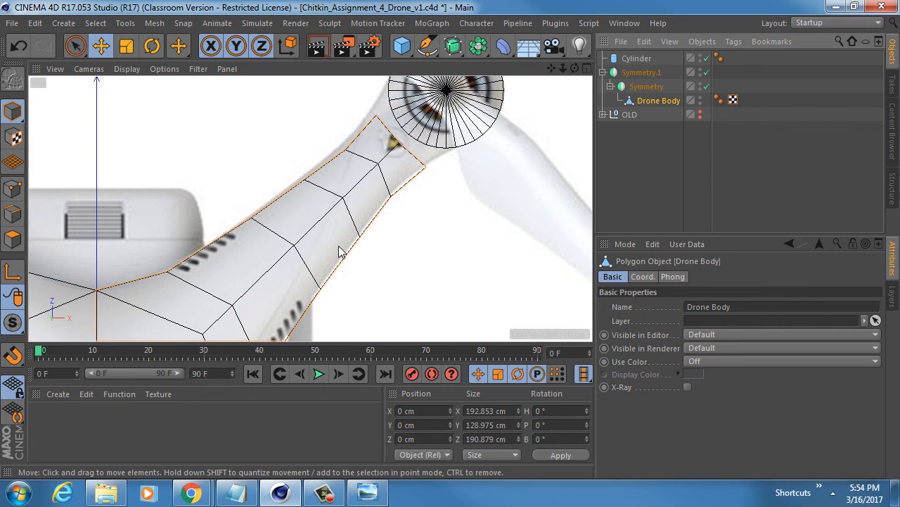
pyautogui.click(13, 188)
# Select the points of the arm's four outermost rows and shift them slightly across the arm to about X 143.6 cm, Z 143.8 cm.
pyautogui.keyDown('alt'); pyautogui.moveTo(332, 219); pyautogui.dragTo(335, 174, button='middle'); pyautogui.keyUp('alt')
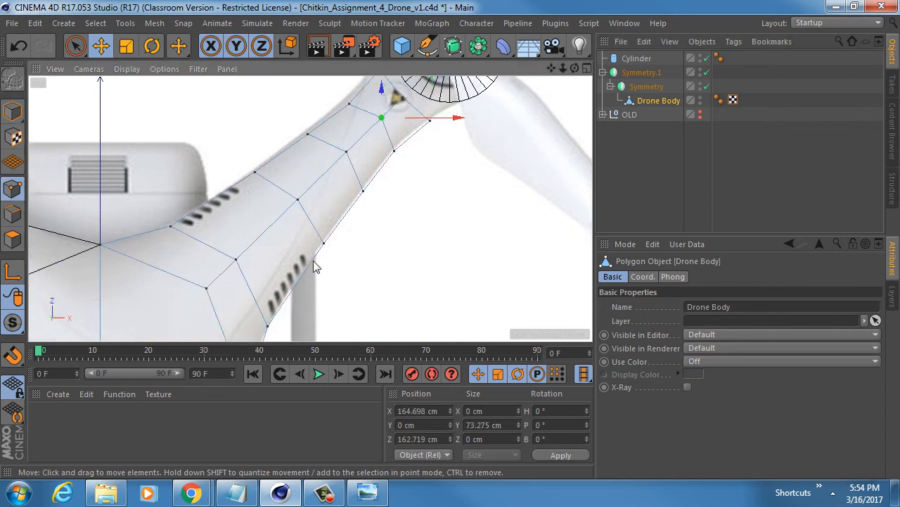
pyautogui.keyDown('alt'); pyautogui.moveTo(311, 260); pyautogui.dragTo(332, 249, button='middle'); pyautogui.keyUp('alt')
pyautogui.press('space')
pyautogui.moveTo(361, 255)
pyautogui.mouseDown()
pyautogui.moveTo(306, 176)
pyautogui.moveTo(261, 159)
pyautogui.mouseUp()
pyautogui.keyDown('alt'); pyautogui.moveTo(306, 163); pyautogui.dragTo(305, 191, button='middle'); pyautogui.keyUp('alt')
pyautogui.moveTo(392, 226)
pyautogui.keyDown('shift'); pyautogui.mouseDown()
pyautogui.moveTo(339, 146)
pyautogui.moveTo(416, 162)
pyautogui.moveTo(394, 132)
pyautogui.moveTo(402, 95)
pyautogui.mouseUp(); pyautogui.keyUp('shift')
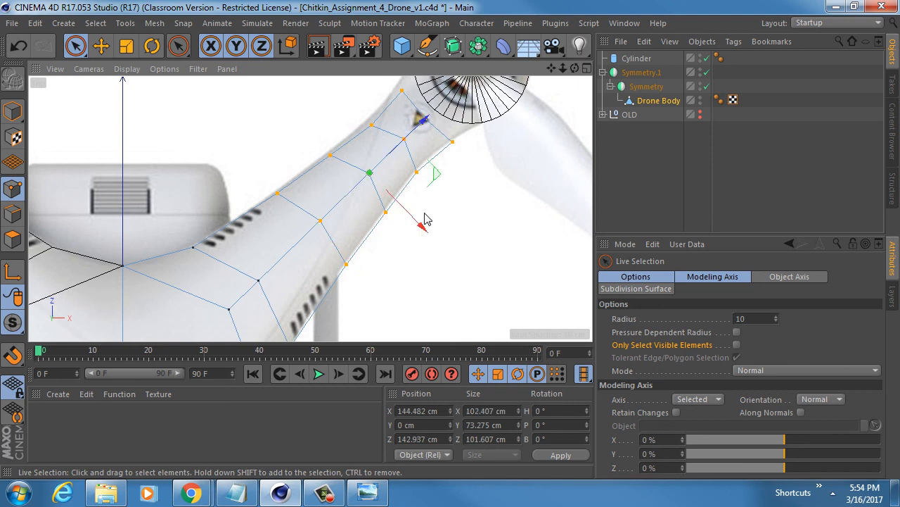
pyautogui.keyDown('alt'); pyautogui.moveTo(360, 223); pyautogui.dragTo(360, 244, button='middle'); pyautogui.keyUp('alt')
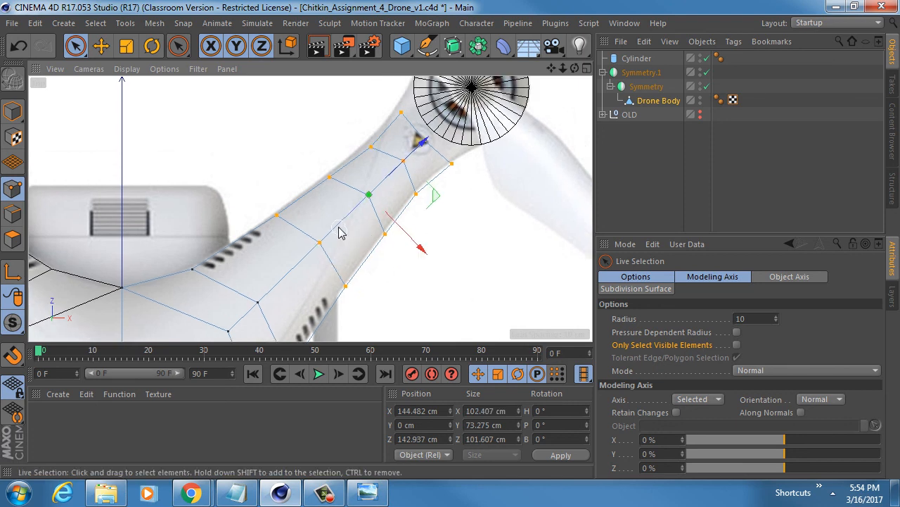
pyautogui.scroll(3, 339, 233)
pyautogui.moveTo(434, 247); pyautogui.dragTo(429, 238)
pyautogui.keyDown('alt'); pyautogui.moveTo(346, 218); pyautogui.dragTo(284, 210, button='middle'); pyautogui.keyUp('alt')
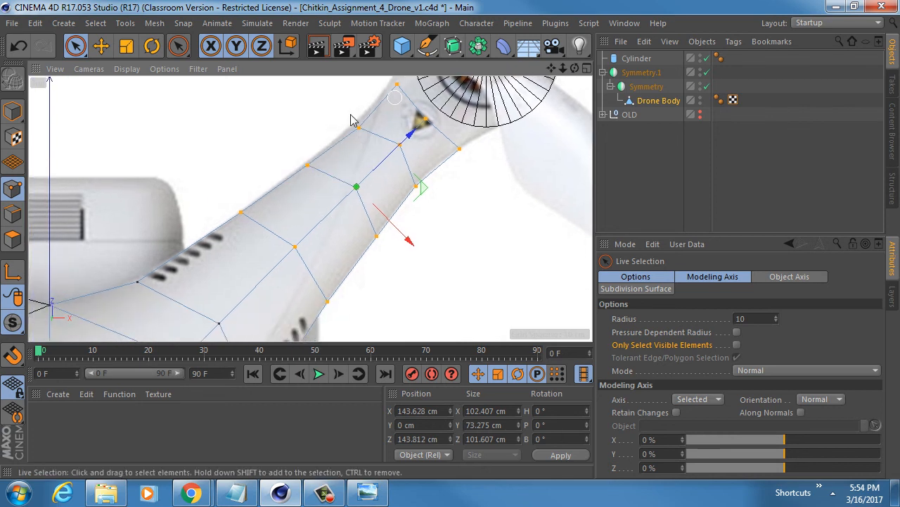
# Deselect the inner rows one by one, nudging the remaining rows across the arm until the last two sit at about X 166.8 cm, Z 168.2 cm.
pyautogui.moveTo(246, 205)
pyautogui.keyDown('ctrl'); pyautogui.mouseDown()
pyautogui.moveTo(241, 211)
pyautogui.moveTo(312, 265)
pyautogui.moveTo(335, 317)
pyautogui.moveTo(360, 296)
pyautogui.mouseUp(); pyautogui.keyUp('ctrl')
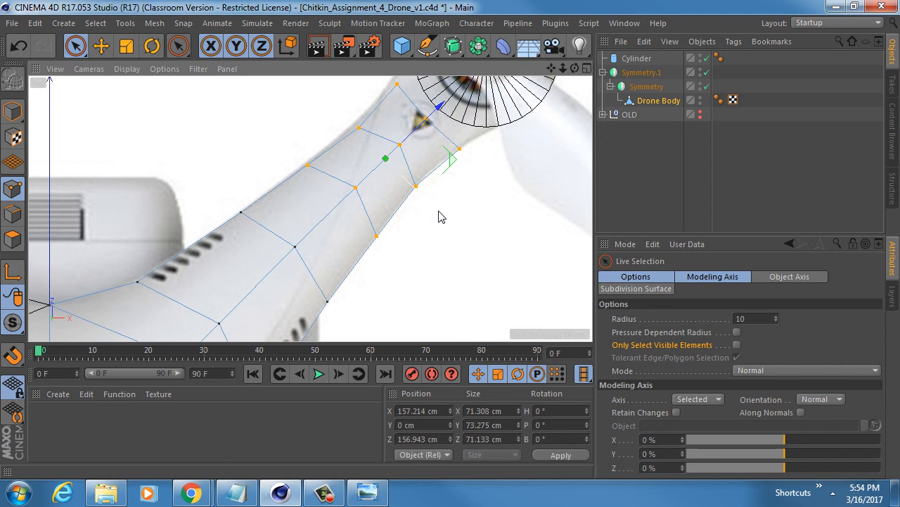
pyautogui.moveTo(438, 210); pyautogui.dragTo(436, 210)
pyautogui.keyDown('alt'); pyautogui.moveTo(311, 169); pyautogui.dragTo(311, 207, button='middle'); pyautogui.keyUp('alt')
pyautogui.moveTo(297, 196)
pyautogui.keyDown('ctrl'); pyautogui.mouseDown()
pyautogui.moveTo(373, 246)
pyautogui.moveTo(386, 290)
pyautogui.mouseUp(); pyautogui.keyUp('ctrl')
pyautogui.keyDown('alt'); pyautogui.moveTo(336, 276); pyautogui.dragTo(422, 275); pyautogui.keyUp('alt')
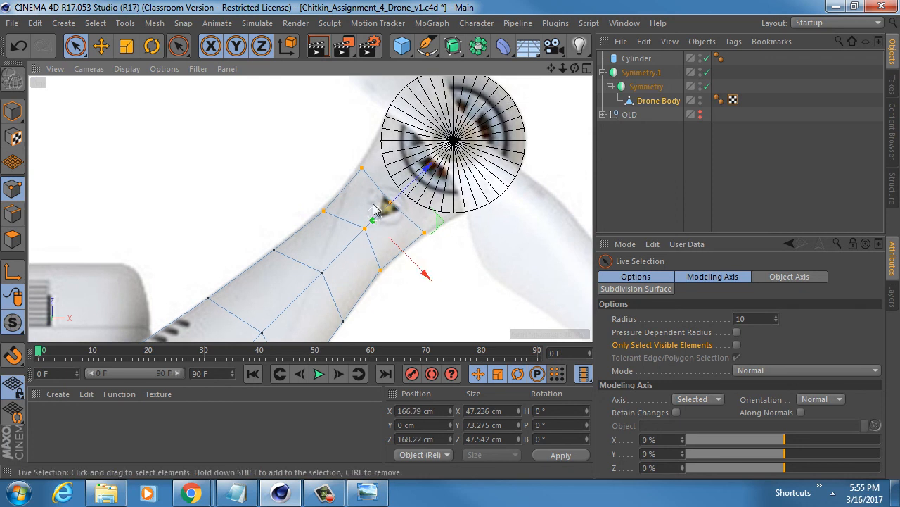
# Scale the two edge points of the arm's second-to-last row to about 28.7 cm in X and 29.3 cm in Z, matching the reference outline.
pyautogui.scroll(2, 372, 207)
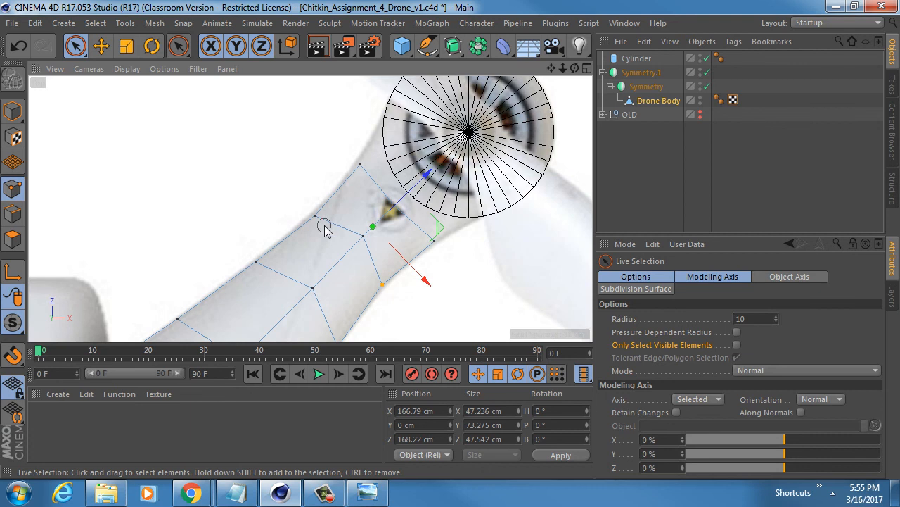
pyautogui.click(344, 266)
pyautogui.press('t')
pyautogui.moveTo(415, 317)
pyautogui.mouseDown()
pyautogui.moveTo(404, 311)
pyautogui.moveTo(412, 307)
pyautogui.mouseUp()
pyautogui.press('9')
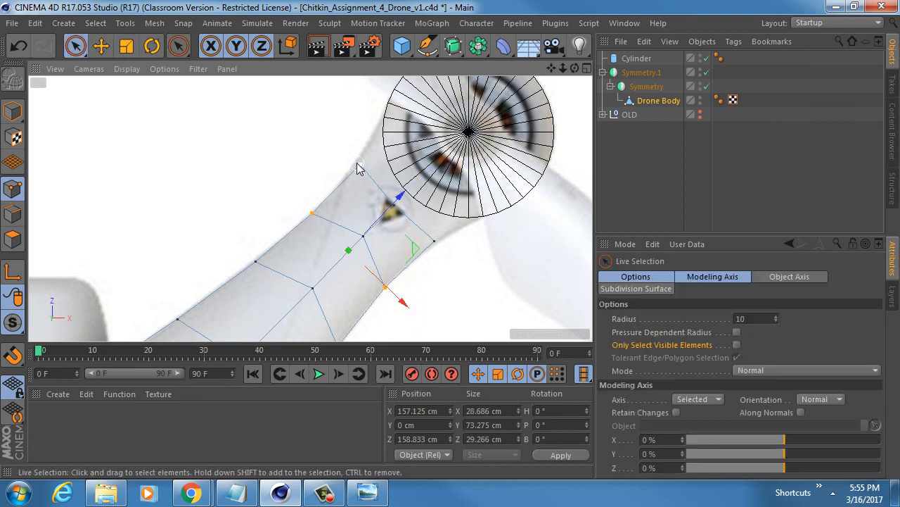
# Scale the two edge points of the arm's end row apart to about 30.7 cm in X and 31.6 cm in Z.
pyautogui.click(360, 167)
pyautogui.keyDown('shift'); pyautogui.click(434, 241); pyautogui.keyUp('shift')
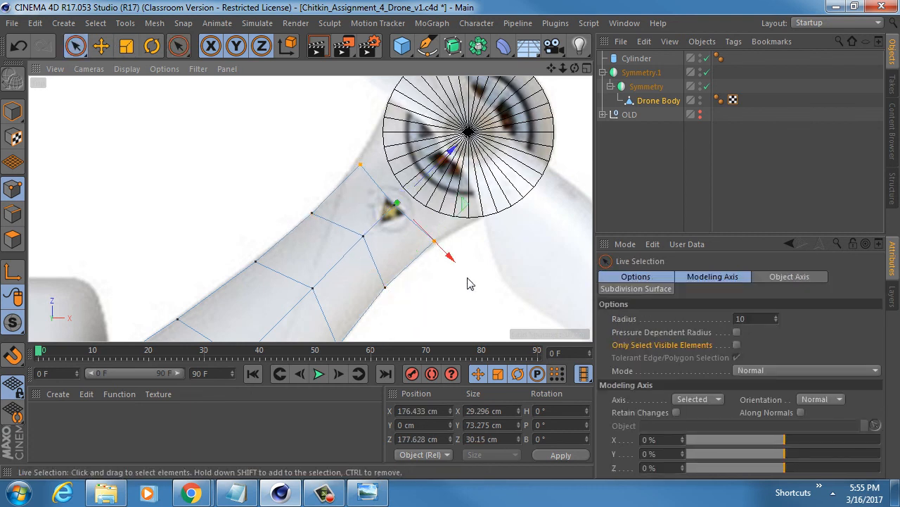
pyautogui.press('t')
pyautogui.moveTo(460, 263); pyautogui.dragTo(458, 265)
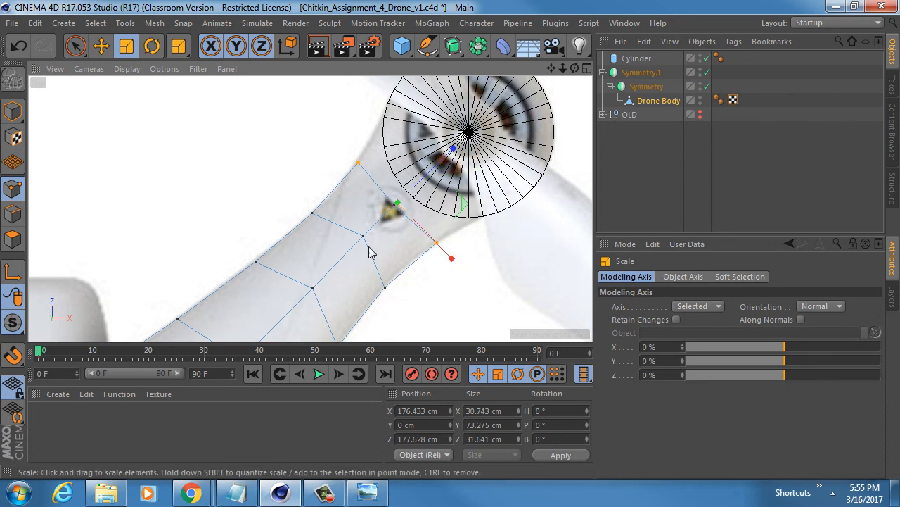
# Select the middle point of the arm's second-to-last row after comparing its modeling axis with that of the end row's middle point.
pyautogui.press('space')
pyautogui.click(362, 238)
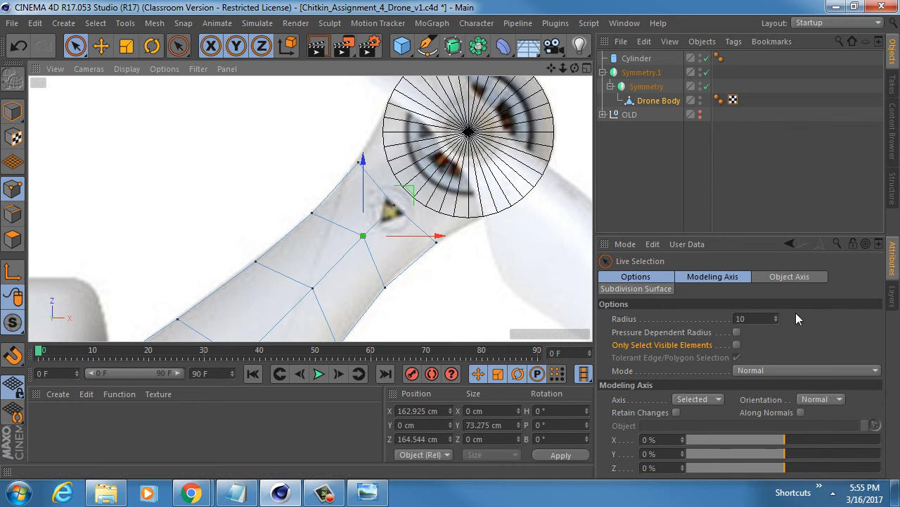
pyautogui.click(828, 396)
pyautogui.click(819, 399)
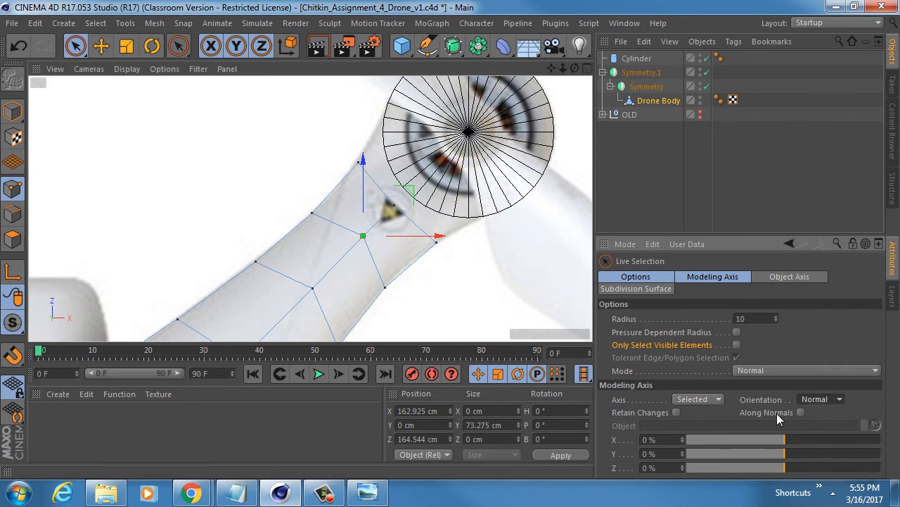
pyautogui.click(801, 412)
pyautogui.click(802, 413)
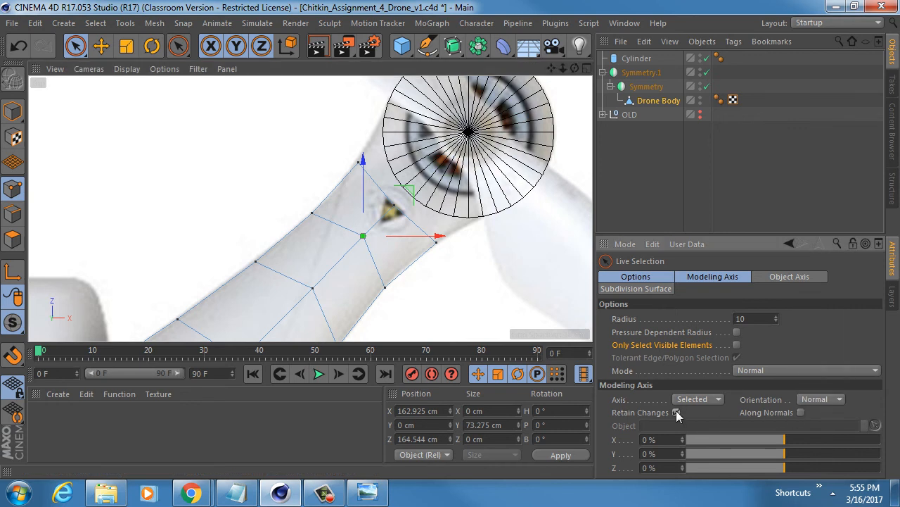
pyautogui.click(395, 208)
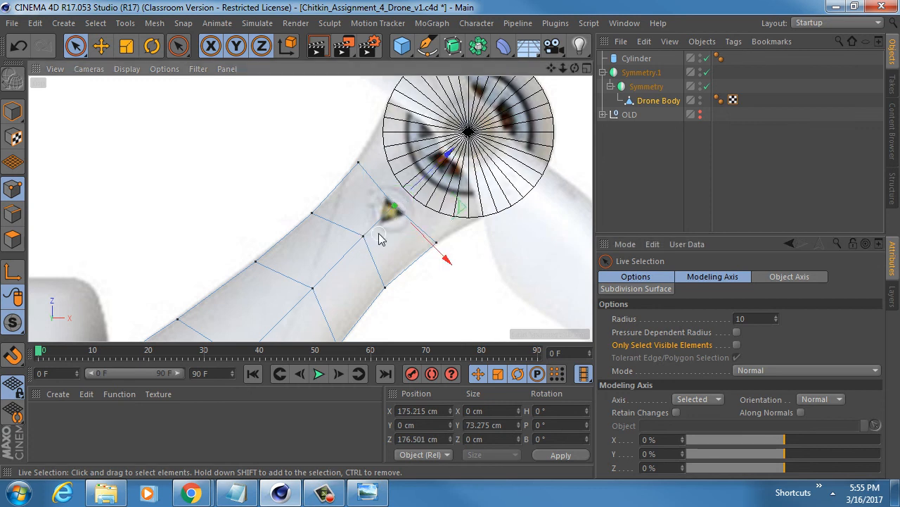
pyautogui.click(364, 239)
# Try World and other orientations for the Live Selection modeling axis, and return the orientation to Normal.
pyautogui.click(819, 399)
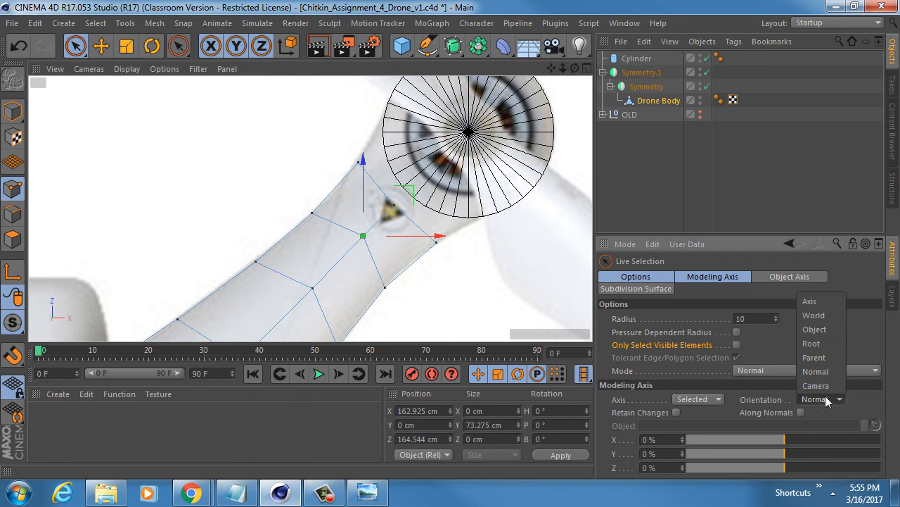
pyautogui.click(828, 313)
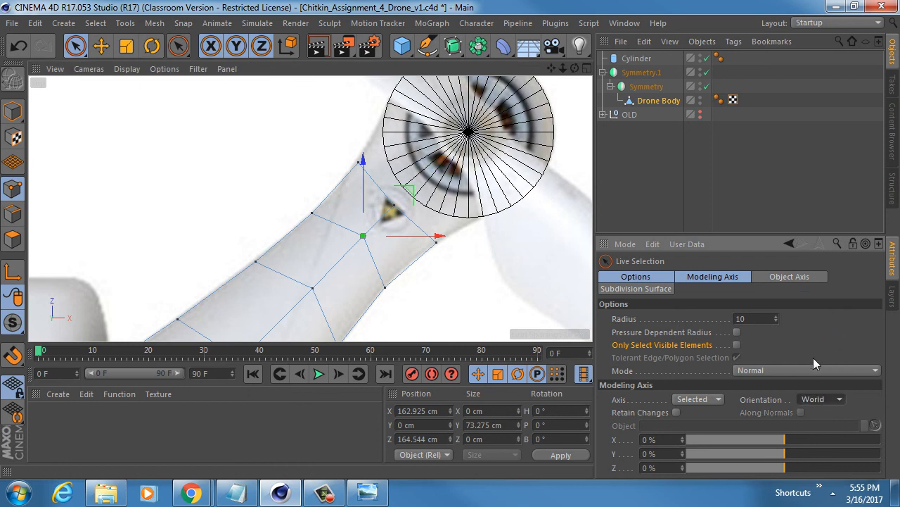
pyautogui.scroll(-3, 816, 399)
pyautogui.scroll(-1, 818, 404)
pyautogui.scroll(1, 818, 404)
pyautogui.scroll(-1, 819, 403)
pyautogui.scroll(1, 818, 404)
# Step through the Live Selection modeling axis choices, including World and Points, and leave the axis set to Object.
pyautogui.click(707, 399)
pyautogui.click(707, 400)
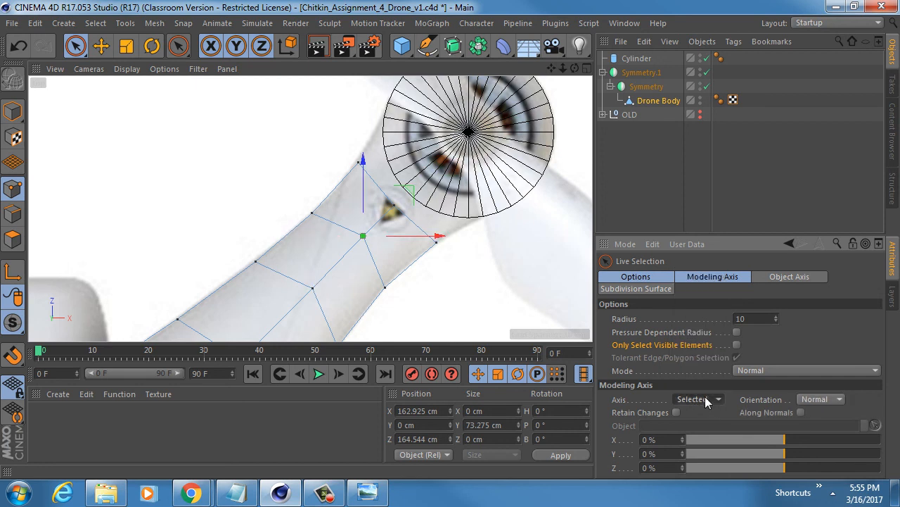
pyautogui.scroll(1, 707, 399)
pyautogui.click(707, 400)
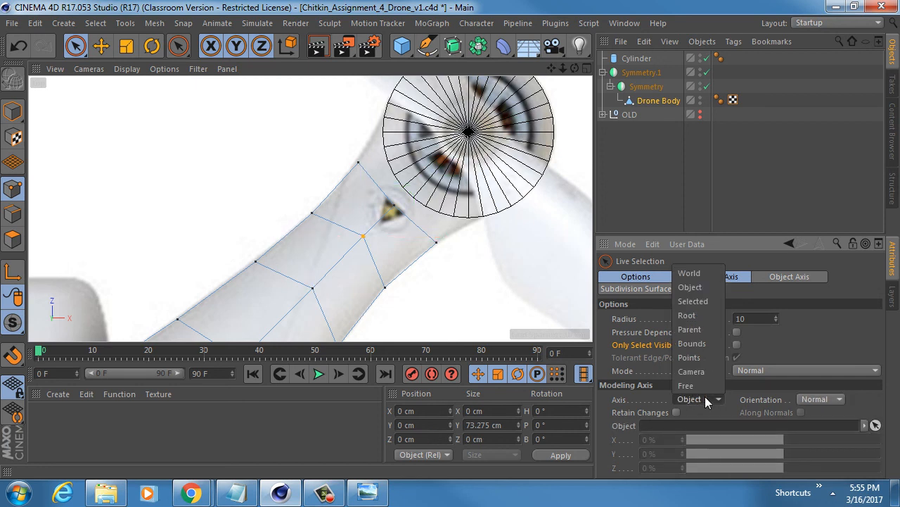
pyautogui.click(707, 275)
pyautogui.scroll(4, 699, 399)
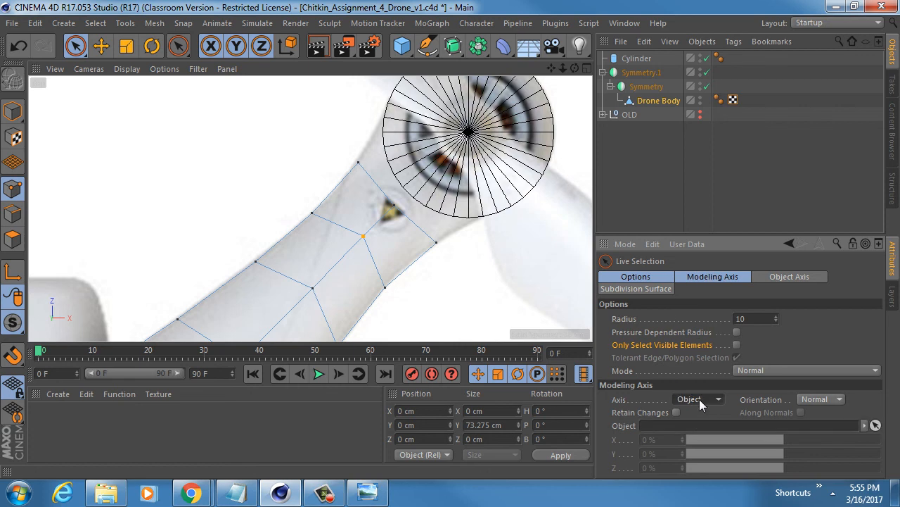
pyautogui.scroll(5, 699, 399)
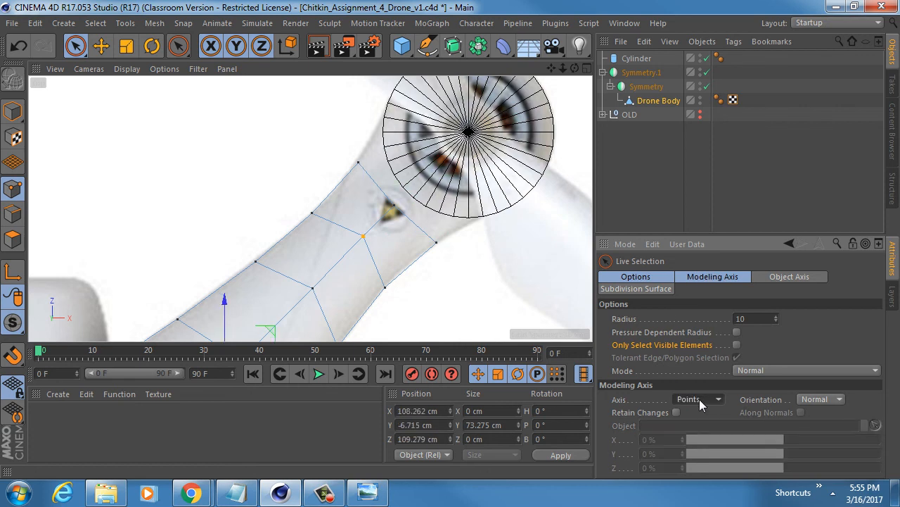
pyautogui.scroll(2, 699, 399)
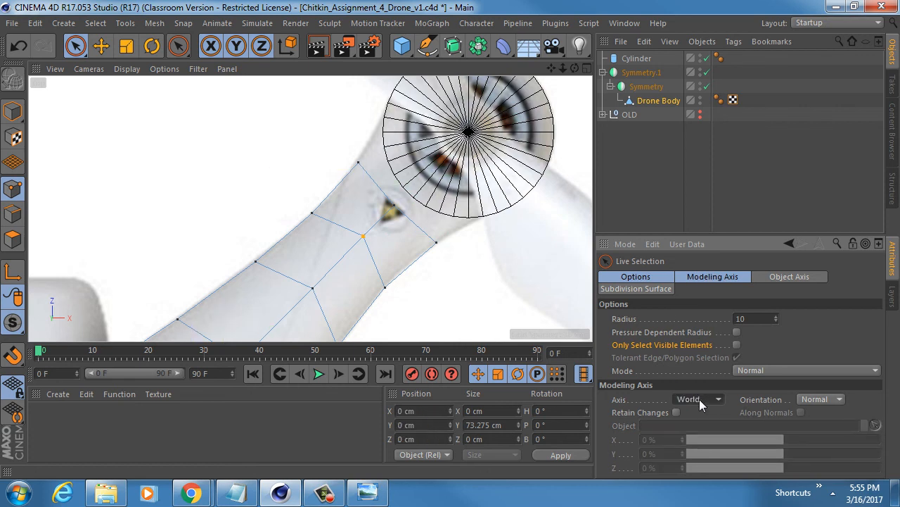
pyautogui.scroll(-1, 700, 399)
# Try to reset the Live Selection modeling axis setting to its default, keeping the Normal orientation.
pyautogui.click(817, 399)
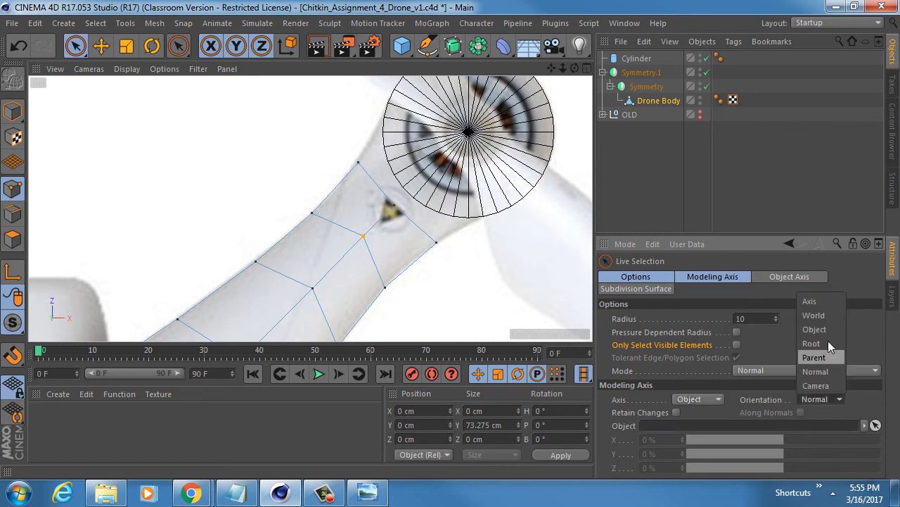
pyautogui.click(856, 313)
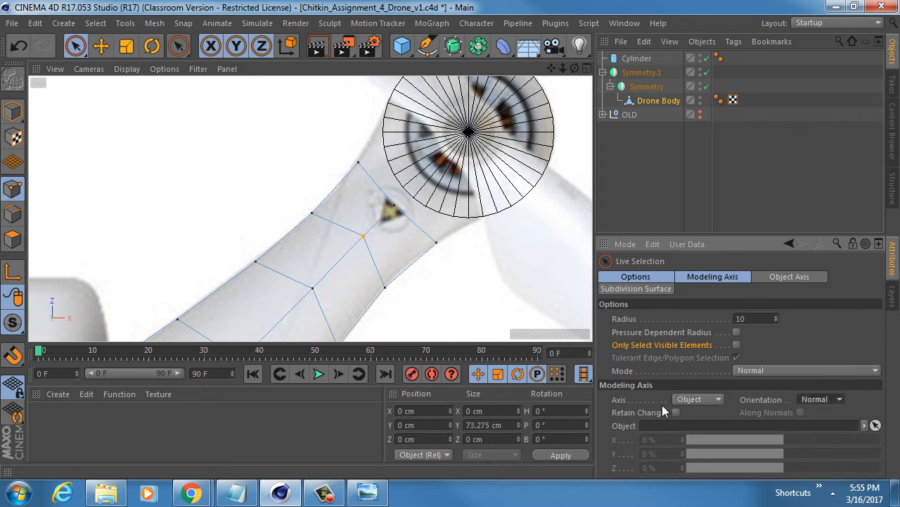
pyautogui.rightClick(623, 400)
pyautogui.click(621, 405)
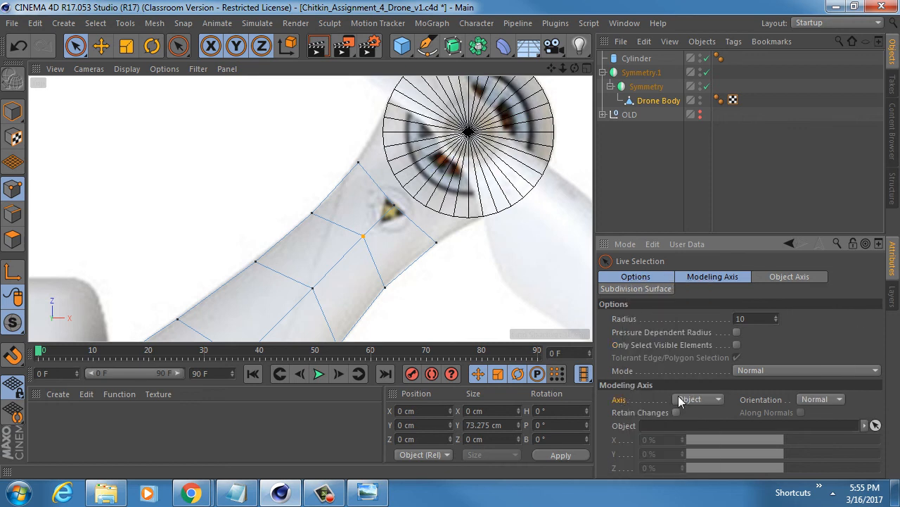
pyautogui.rightClick(622, 399)
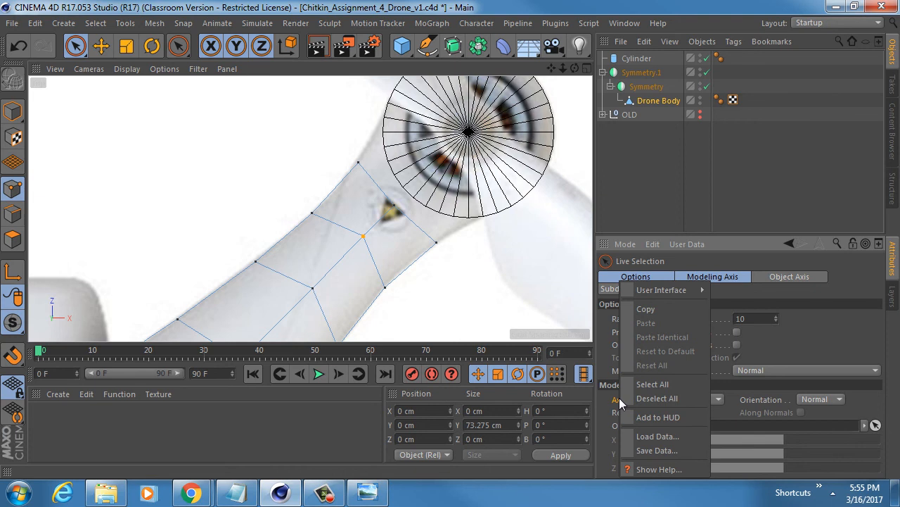
pyautogui.click(662, 350)
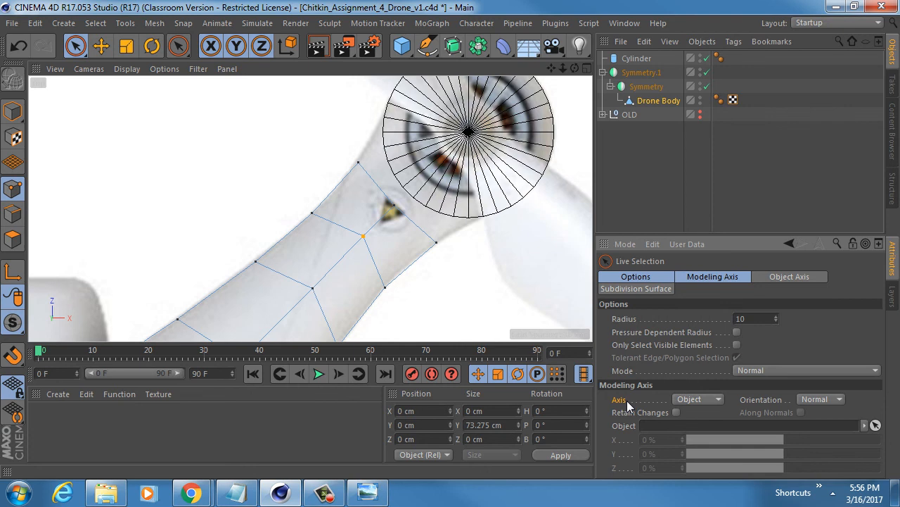
pyautogui.scroll(-6, 386, 278)
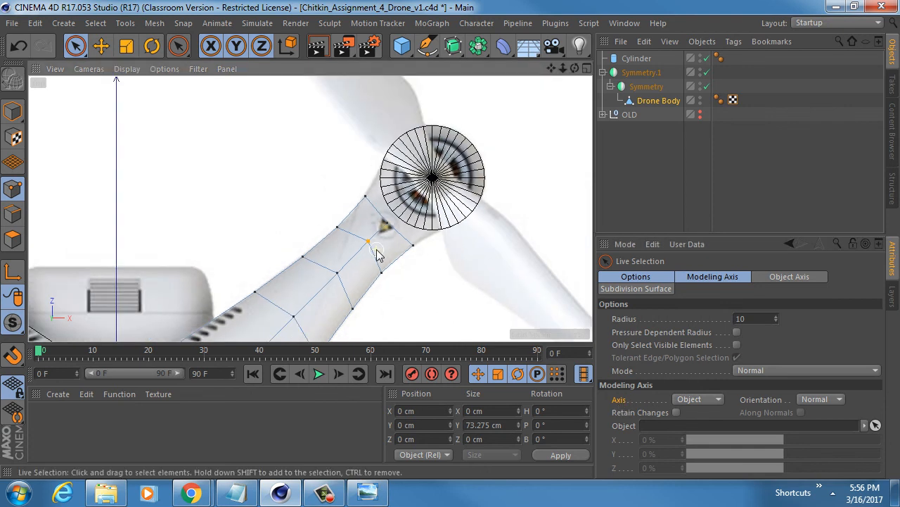
# Set the Live Selection modeling axis to Selected, with the middle point of the arm's second-to-last row selected.
pyautogui.scroll(-1, 458, 136)
pyautogui.click(709, 400)
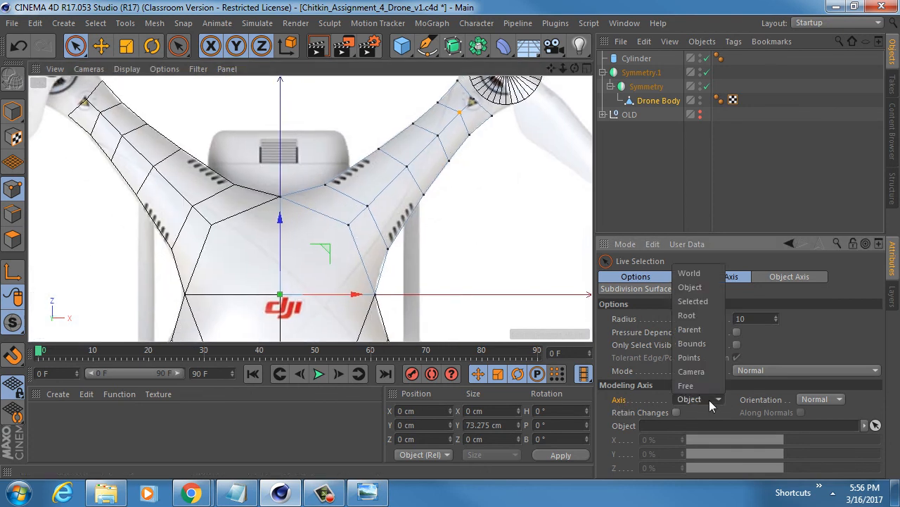
pyautogui.click(710, 399)
pyautogui.click(709, 400)
pyautogui.click(709, 399)
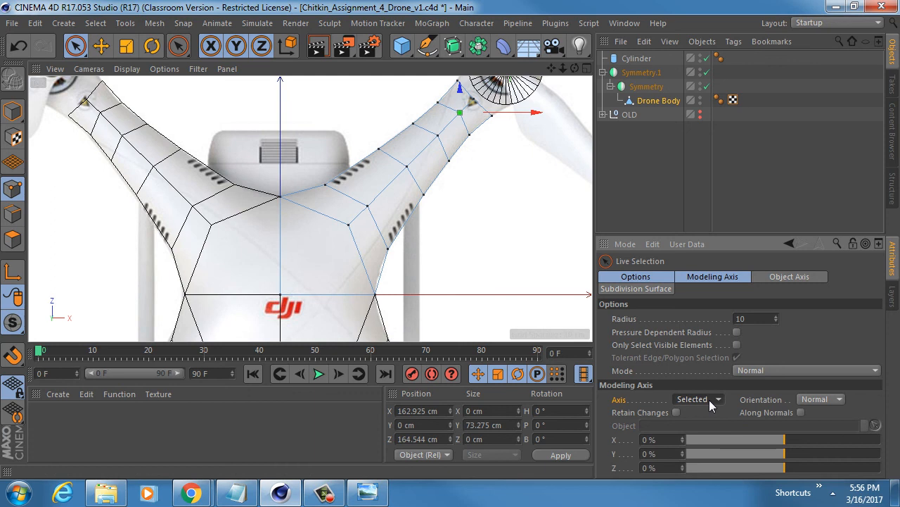
pyautogui.scroll(5, 394, 211)
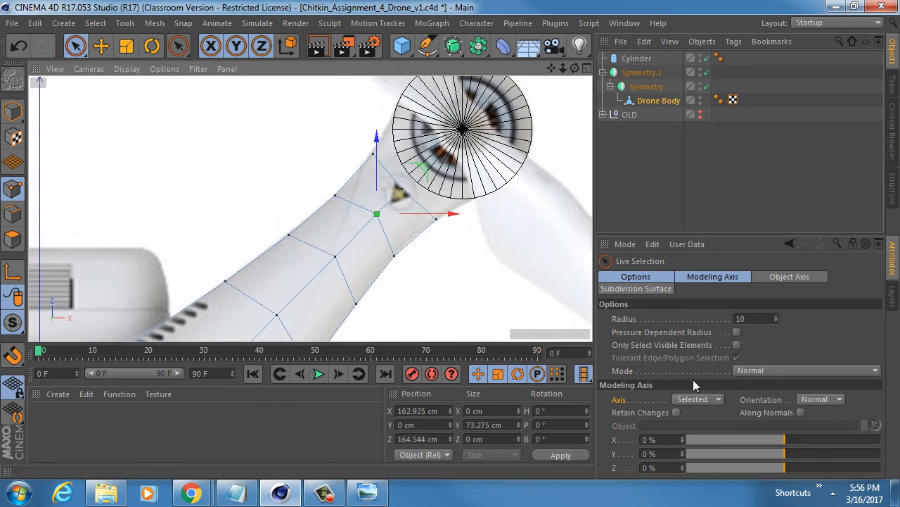
pyautogui.keyDown('alt'); pyautogui.moveTo(386, 209); pyautogui.dragTo(386, 233, button='middle'); pyautogui.keyUp('alt')
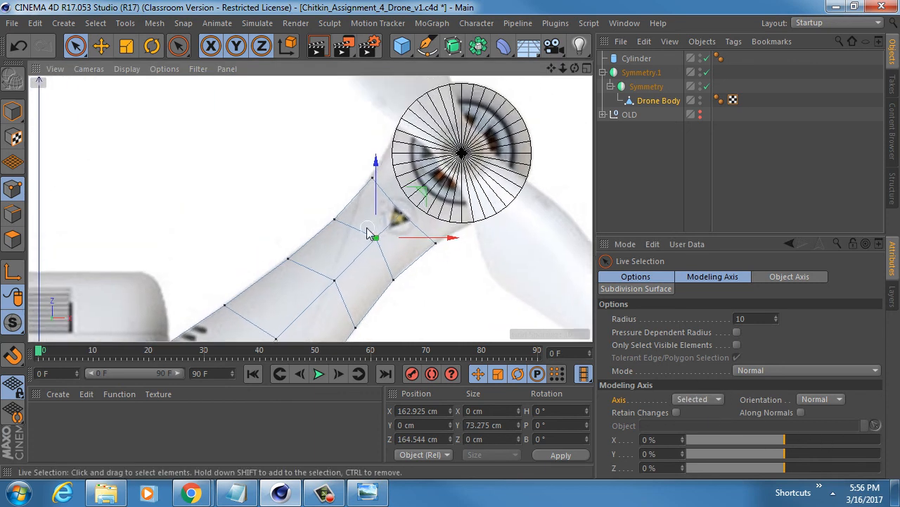
pyautogui.scroll(3, 385, 238)
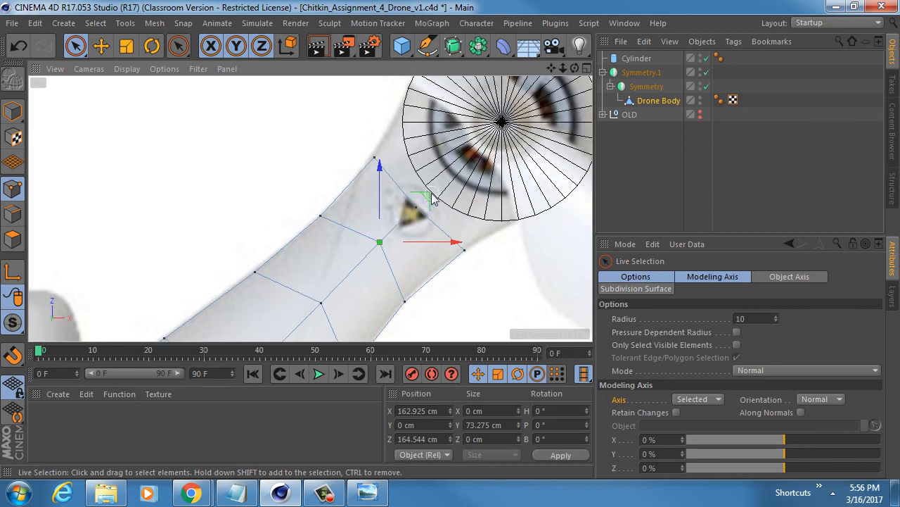
pyautogui.keyDown('alt'); pyautogui.moveTo(402, 208); pyautogui.dragTo(335, 262, button='middle'); pyautogui.keyUp('alt')
pyautogui.scroll(-3, 409, 221)
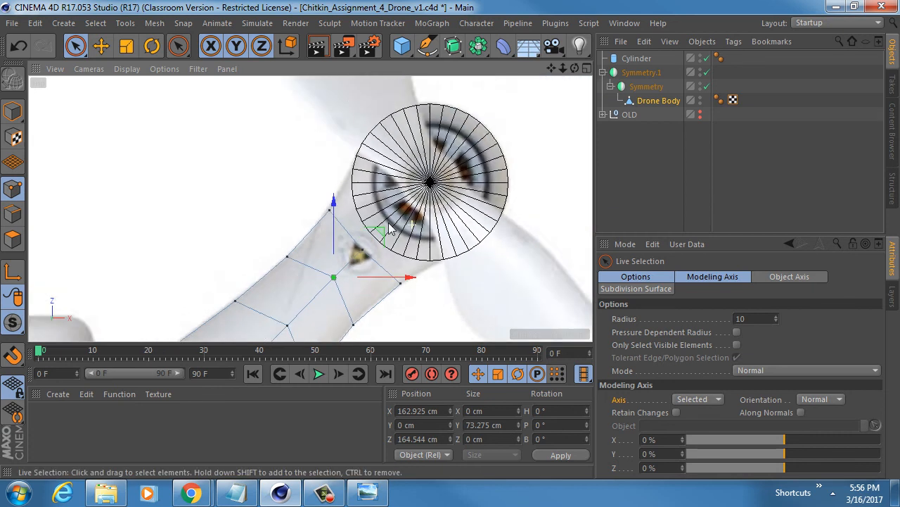
pyautogui.scroll(3, 407, 218)
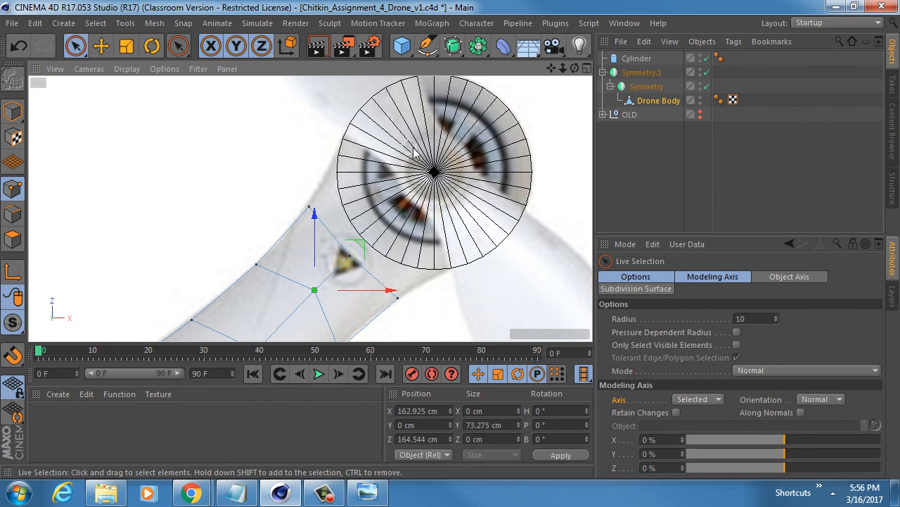
# Extrude the Drone Body arm's end polygons about 7.2 cm toward the motor cylinder.
pyautogui.click(659, 101)
pyautogui.middleClick(333, 166)
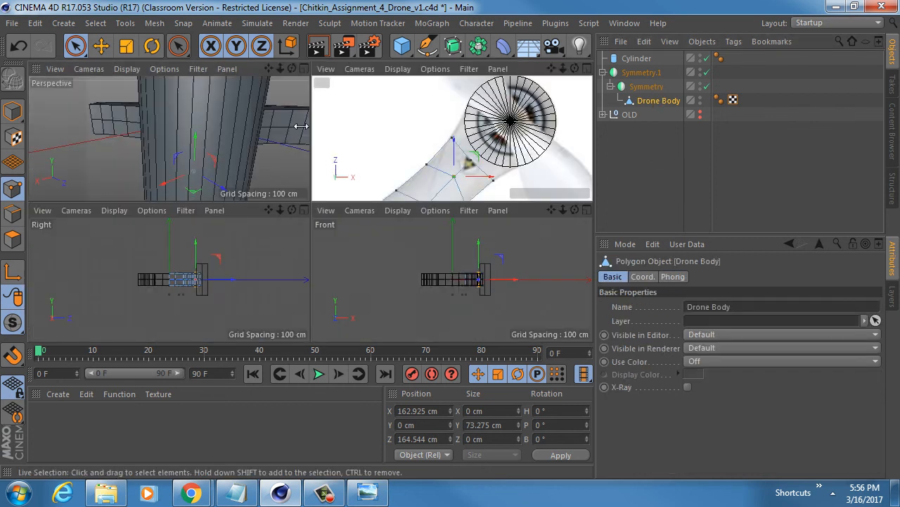
pyautogui.middleClick(245, 131)
pyautogui.keyDown('alt'); pyautogui.moveTo(543, 147); pyautogui.dragTo(476, 158); pyautogui.keyUp('alt')
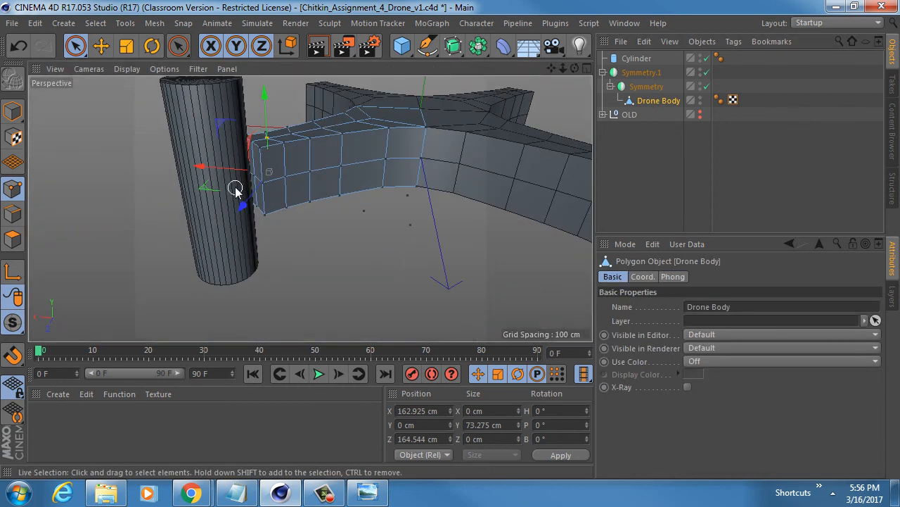
pyautogui.keyDown('alt'); pyautogui.moveTo(235, 185); pyautogui.dragTo(272, 185, button='right'); pyautogui.keyUp('alt')
pyautogui.click(13, 239)
pyautogui.click(274, 162)
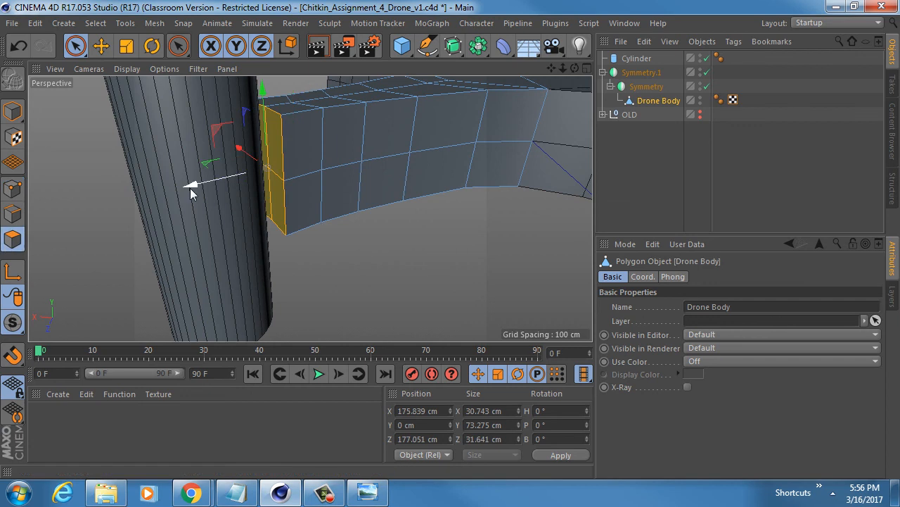
pyautogui.scroll(-5, 249, 203)
pyautogui.scroll(1, 246, 205)
pyautogui.middleClick(262, 219)
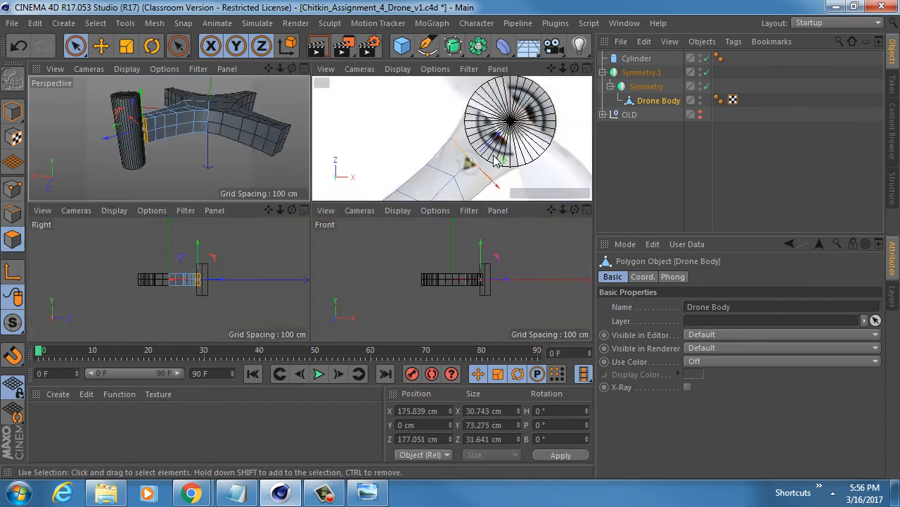
pyautogui.middleClick(492, 153)
pyautogui.press('d')
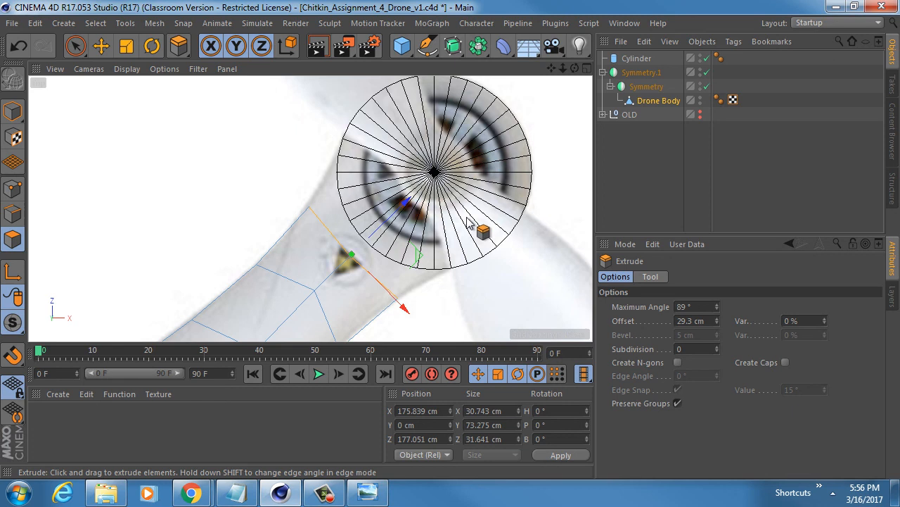
pyautogui.moveTo(478, 238); pyautogui.dragTo(469, 222)
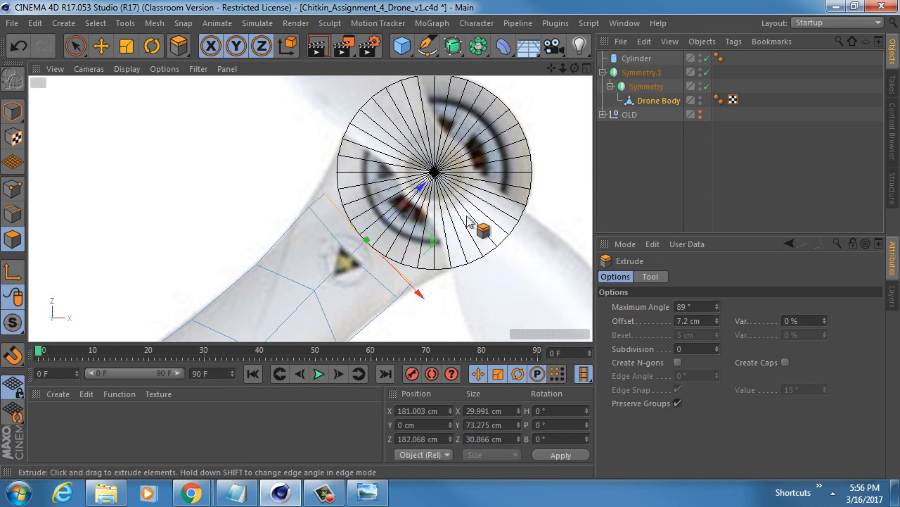
# Move the extruded end's two outer points outward and scale them apart so they meet the cylinder's edge along the reference outline.
pyautogui.click(12, 188)
pyautogui.scroll(4, 375, 247)
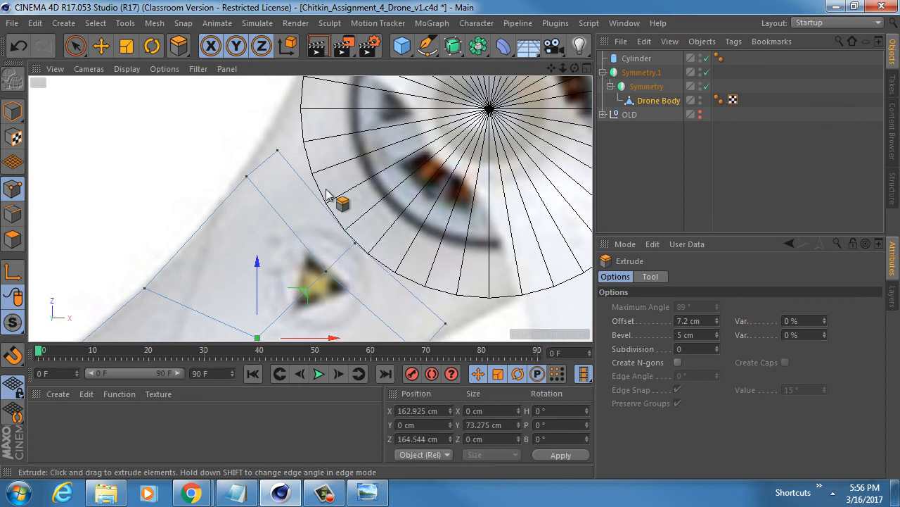
pyautogui.press('space')
pyautogui.click(277, 151)
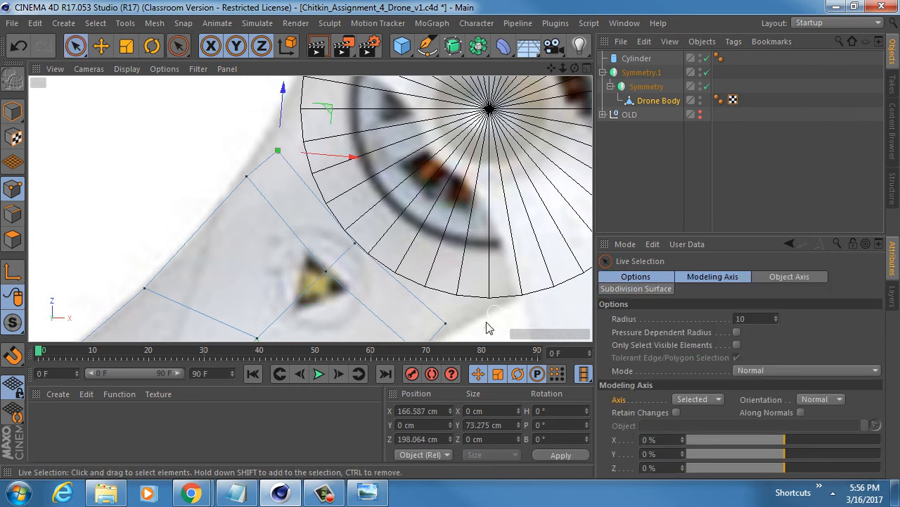
pyautogui.keyDown('shift'); pyautogui.click(445, 323); pyautogui.keyUp('shift')
pyautogui.scroll(-2, 502, 264)
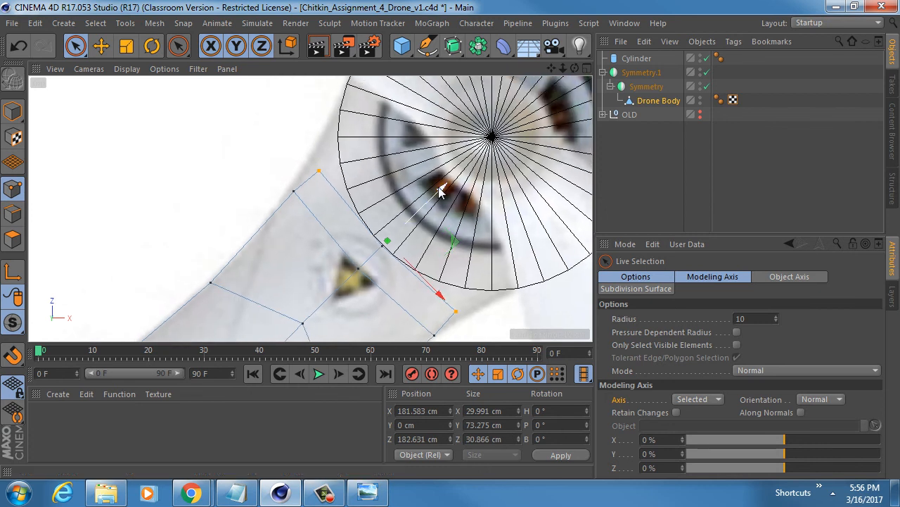
pyautogui.moveTo(450, 202); pyautogui.dragTo(499, 270)
pyautogui.press('t')
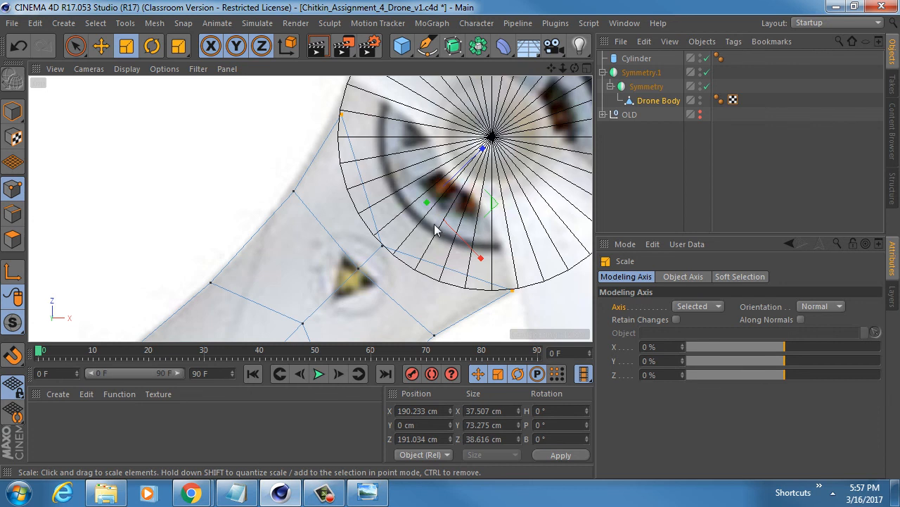
# Examine how the reshaped arm end fits the cylinder and the reference image in the Top view.
pyautogui.keyDown('alt'); pyautogui.moveTo(479, 226); pyautogui.dragTo(422, 230, button='middle'); pyautogui.keyUp('alt')
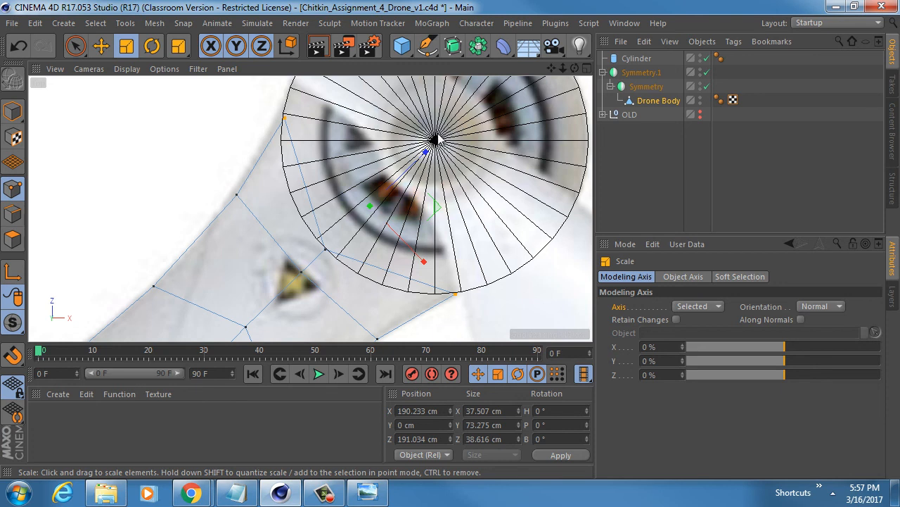
pyautogui.scroll(-6, 456, 132)
pyautogui.scroll(2, 456, 133)
pyautogui.keyDown('alt'); pyautogui.moveTo(486, 149); pyautogui.dragTo(424, 199); pyautogui.keyUp('alt')
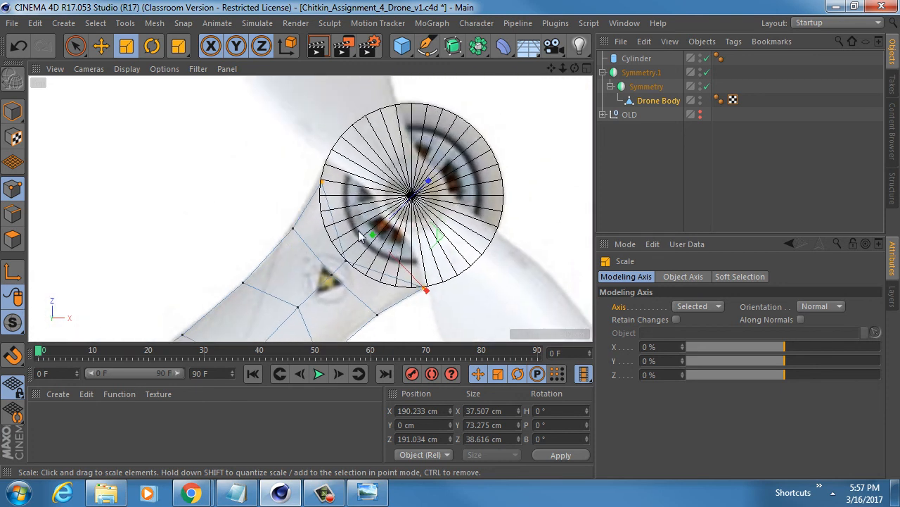
pyautogui.scroll(-2, 383, 211)
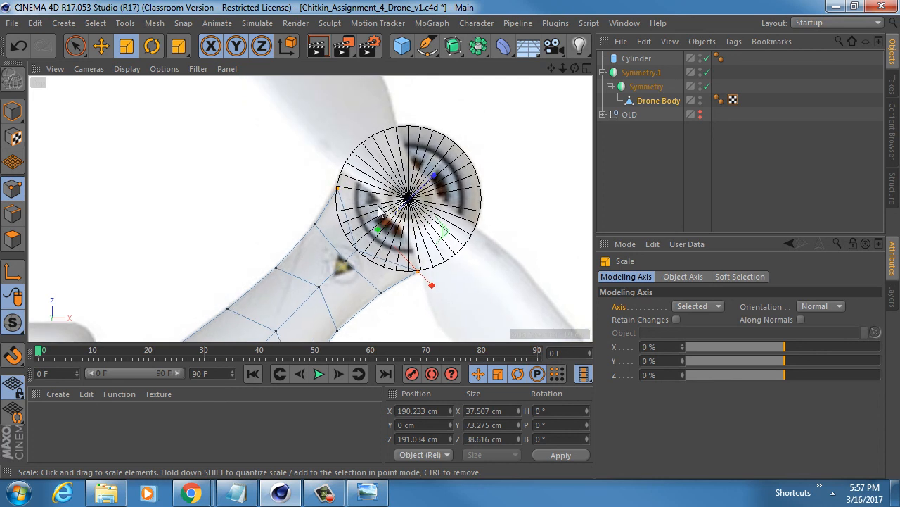
pyautogui.keyDown('alt'); pyautogui.moveTo(383, 212); pyautogui.dragTo(323, 201); pyautogui.keyUp('alt')
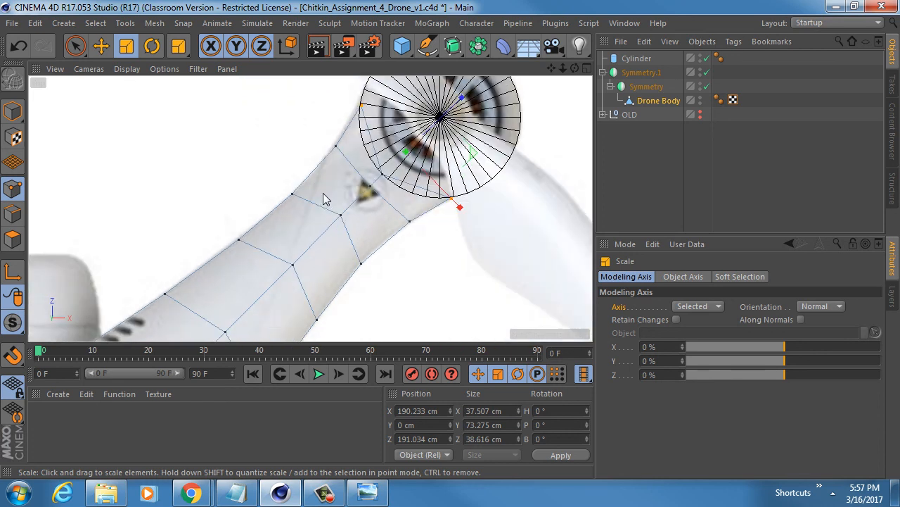
pyautogui.keyDown('alt'); pyautogui.moveTo(324, 201); pyautogui.dragTo(301, 257); pyautogui.keyUp('alt')
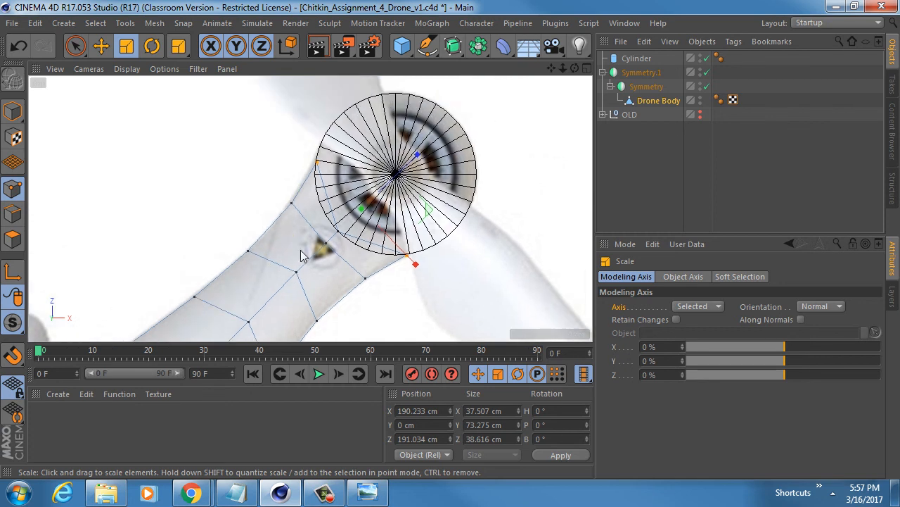
# Set the motor cylinder's rotation segments to 8.
pyautogui.click(636, 58)
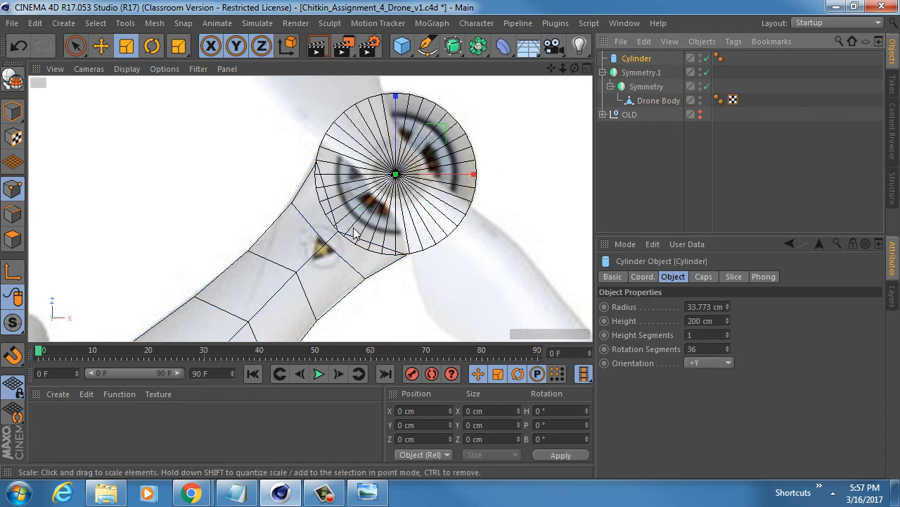
pyautogui.keyDown('alt'); pyautogui.moveTo(329, 228); pyautogui.dragTo(335, 182, button='middle'); pyautogui.keyUp('alt')
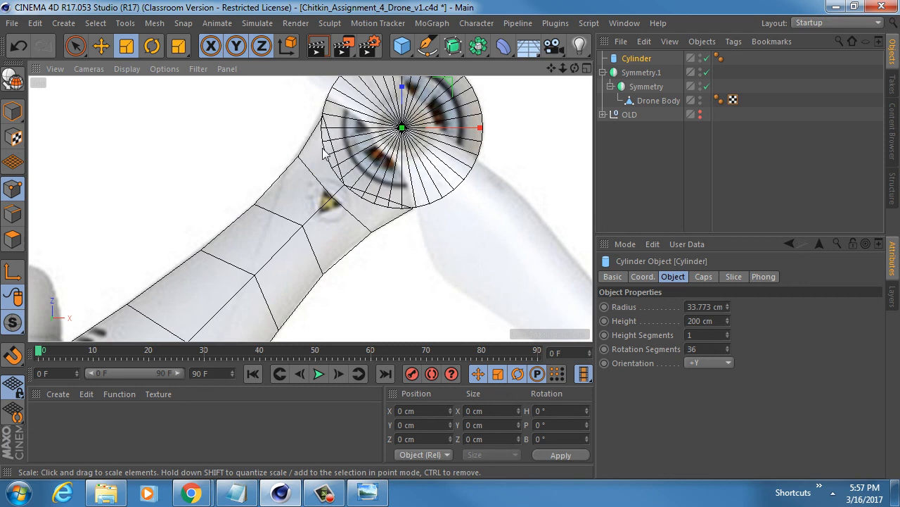
pyautogui.scroll(-3, 309, 247)
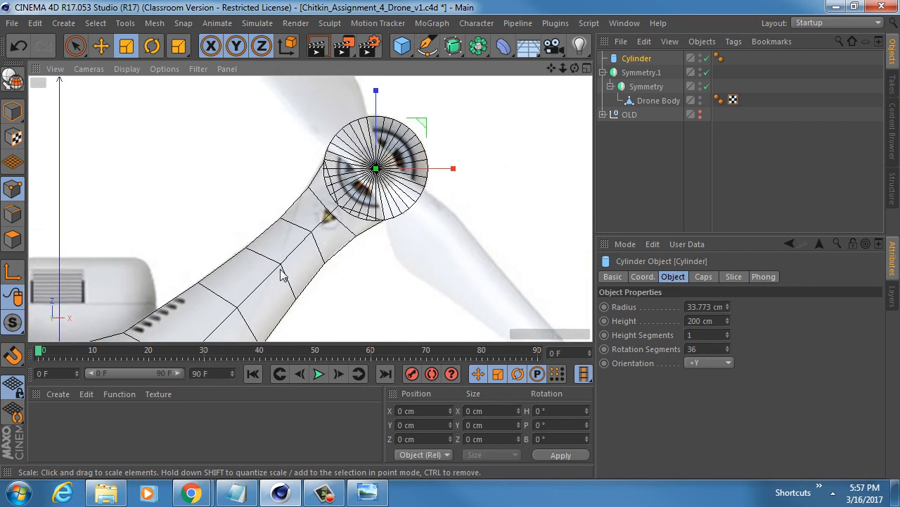
pyautogui.keyDown('alt'); pyautogui.moveTo(281, 274); pyautogui.dragTo(278, 215, button='middle'); pyautogui.keyUp('alt')
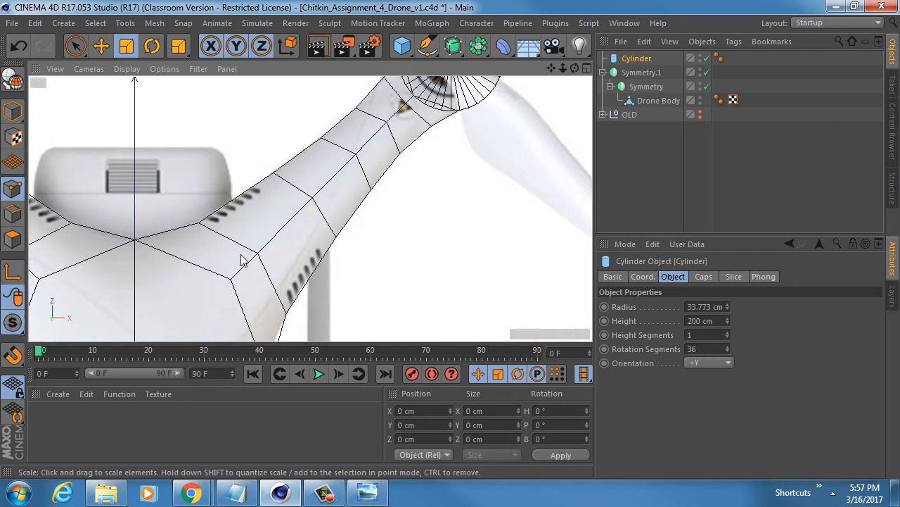
pyautogui.keyDown('alt'); pyautogui.moveTo(241, 259); pyautogui.dragTo(262, 192, button='middle'); pyautogui.keyUp('alt')
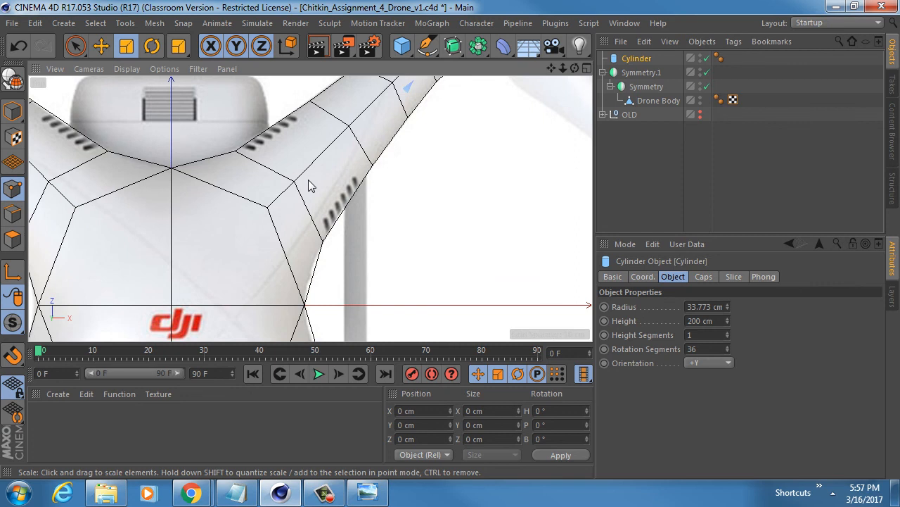
pyautogui.scroll(-3, 309, 180)
pyautogui.keyDown('alt'); pyautogui.moveTo(338, 157); pyautogui.dragTo(281, 247, button='middle'); pyautogui.keyUp('alt')
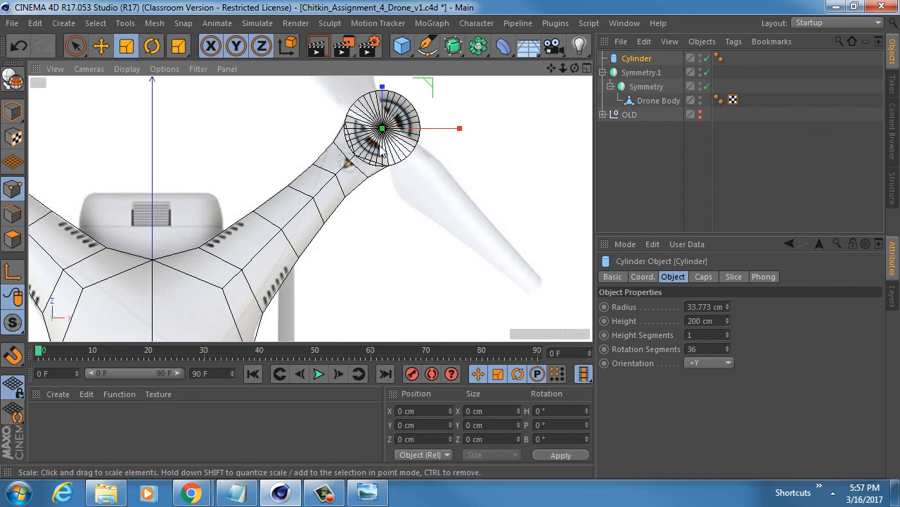
pyautogui.keyDown('alt'); pyautogui.moveTo(384, 148); pyautogui.dragTo(346, 220, button='middle'); pyautogui.keyUp('alt')
pyautogui.scroll(3, 347, 221)
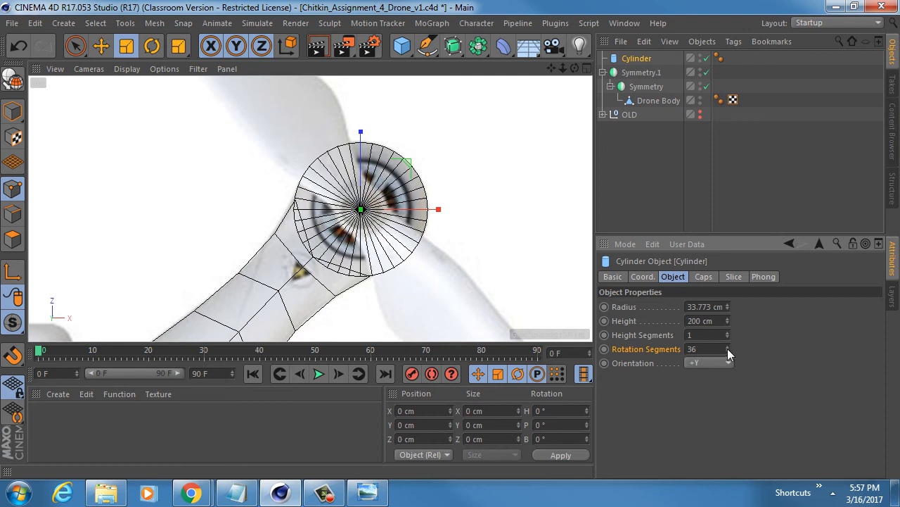
pyautogui.moveTo(727, 351); pyautogui.dragTo(728, 353)
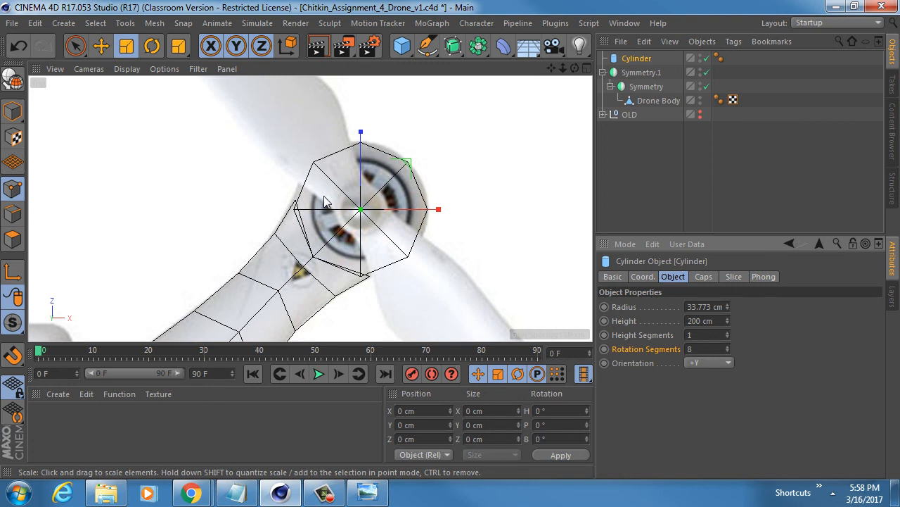
# Try 10 rotation segments on the motor cylinder against the arm's end points, and return the value to 8.
pyautogui.scroll(-3, 330, 201)
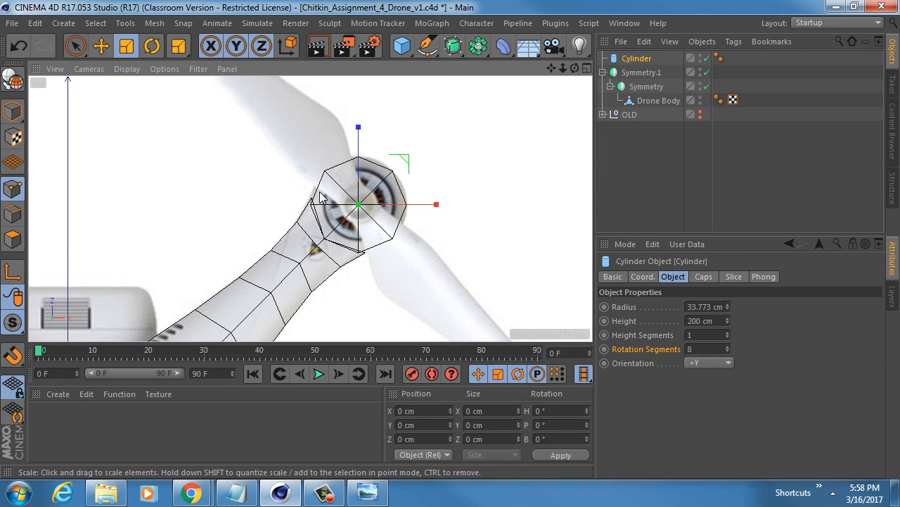
pyautogui.keyDown('alt'); pyautogui.moveTo(344, 230); pyautogui.dragTo(379, 189, button='middle'); pyautogui.keyUp('alt')
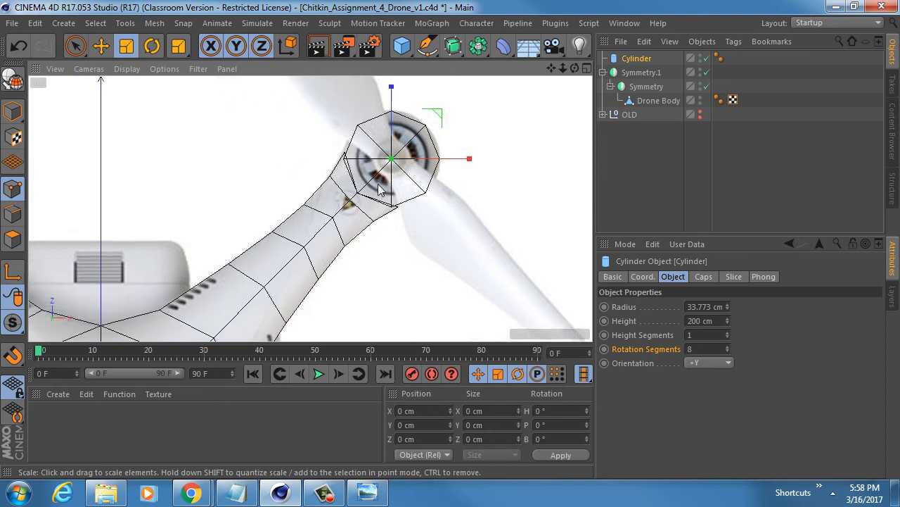
pyautogui.scroll(5, 379, 189)
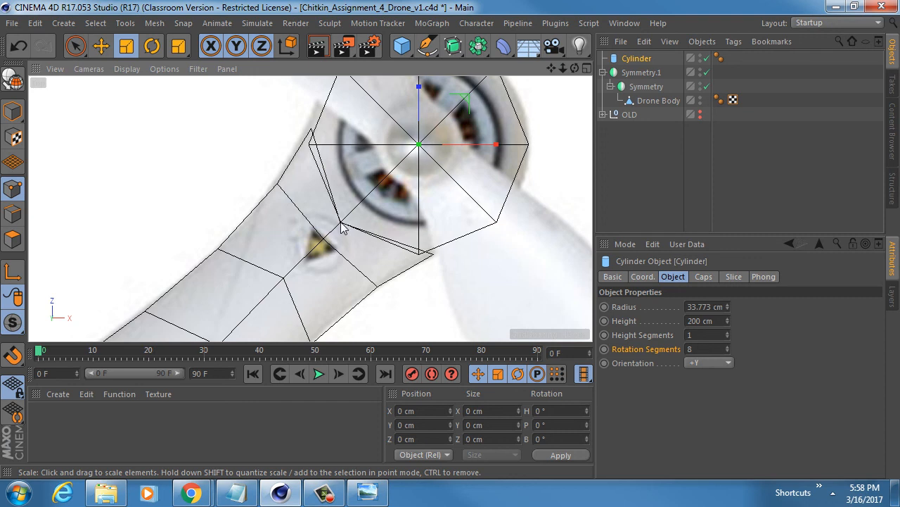
pyautogui.keyDown('alt'); pyautogui.moveTo(311, 141); pyautogui.dragTo(305, 166, button='middle'); pyautogui.keyUp('alt')
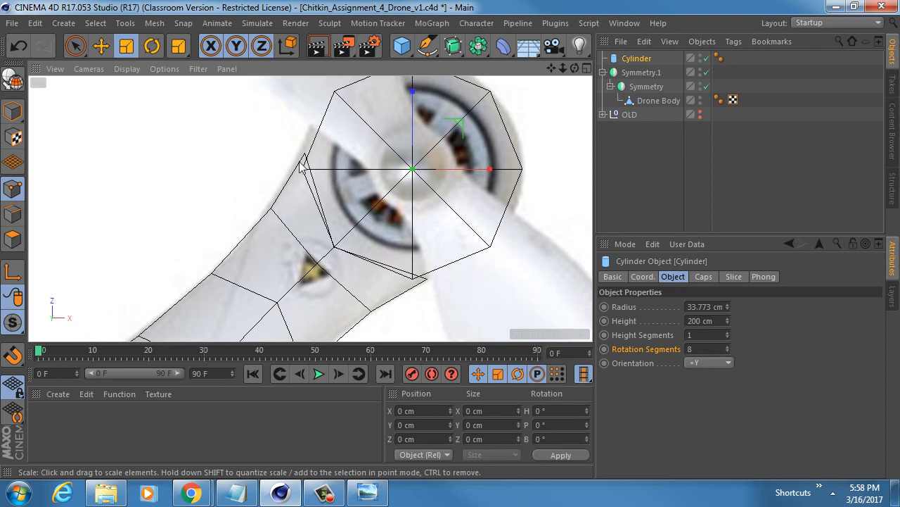
pyautogui.click(712, 349)
pyautogui.write('10')
pyautogui.press('Return')
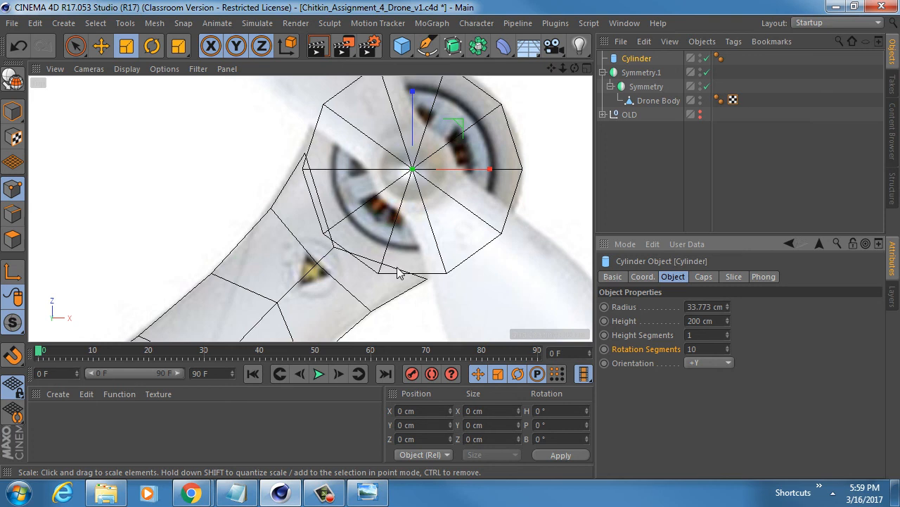
pyautogui.click(726, 349)
pyautogui.write('8')
pyautogui.press('Return')
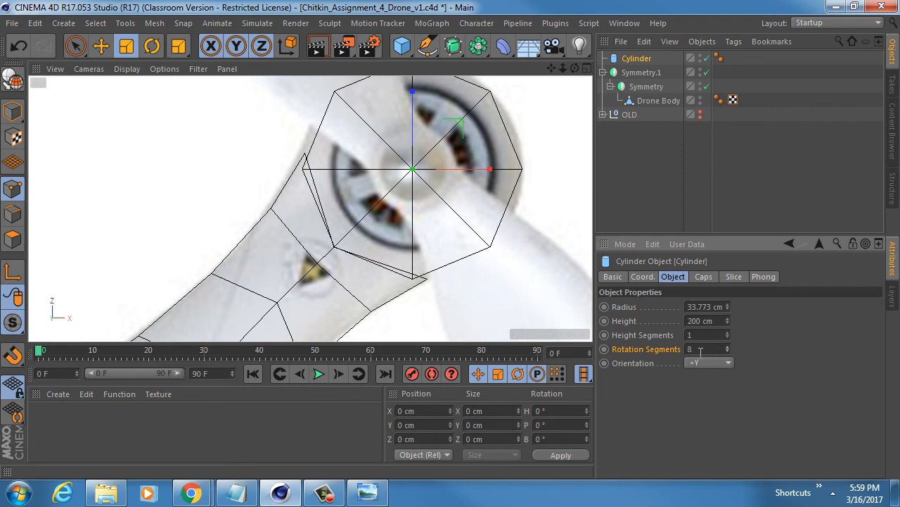
pyautogui.scroll(-4, 320, 236)
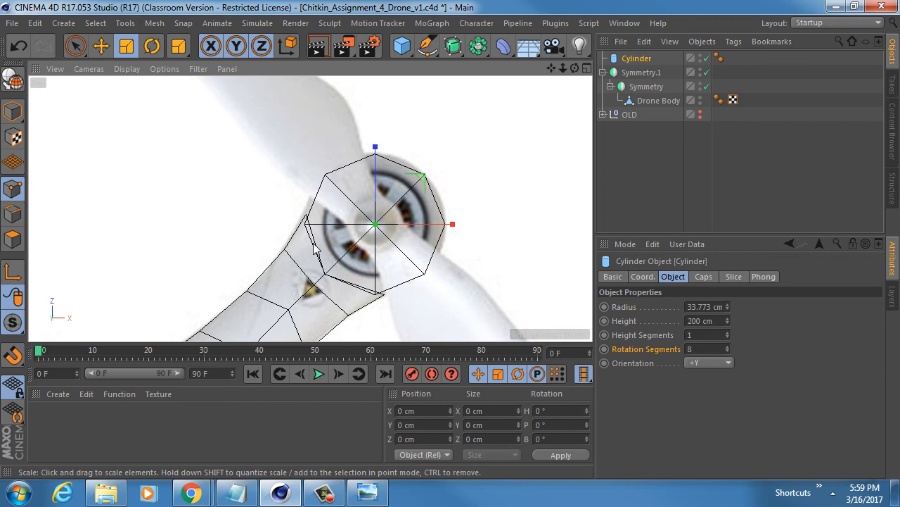
pyautogui.keyDown('alt'); pyautogui.moveTo(355, 257); pyautogui.dragTo(369, 215, button='middle'); pyautogui.keyUp('alt')
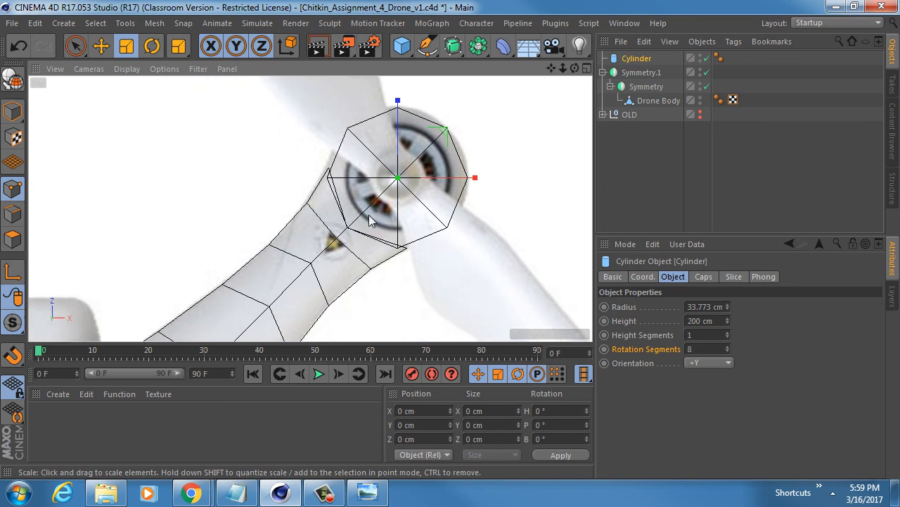